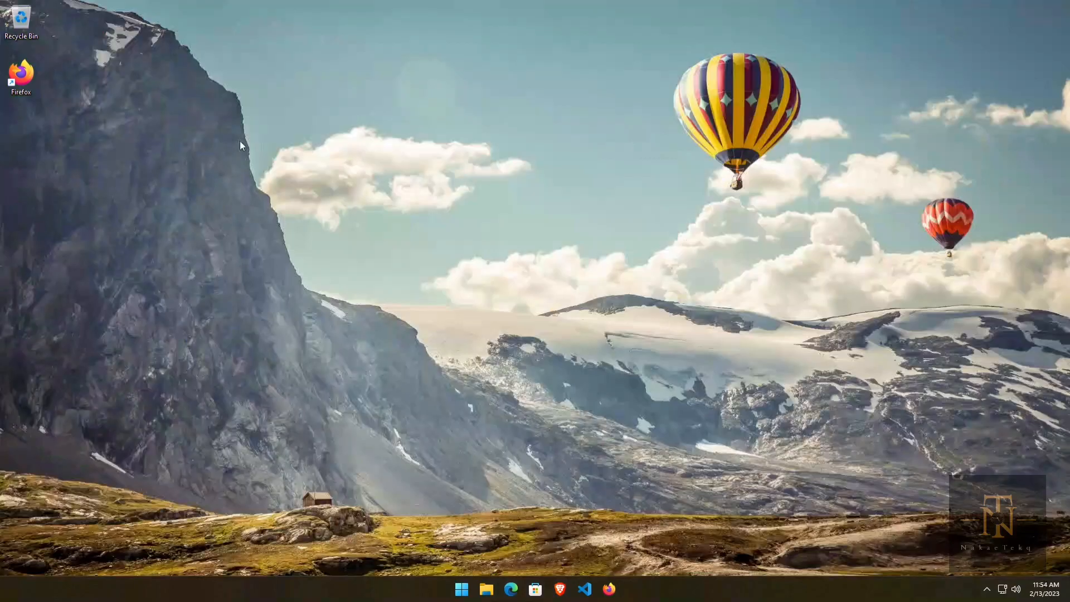
Step: Launch Microsoft Edge from the taskbar, opening a new tab page
{"action": "left_click", "coordinate": [511, 589]}
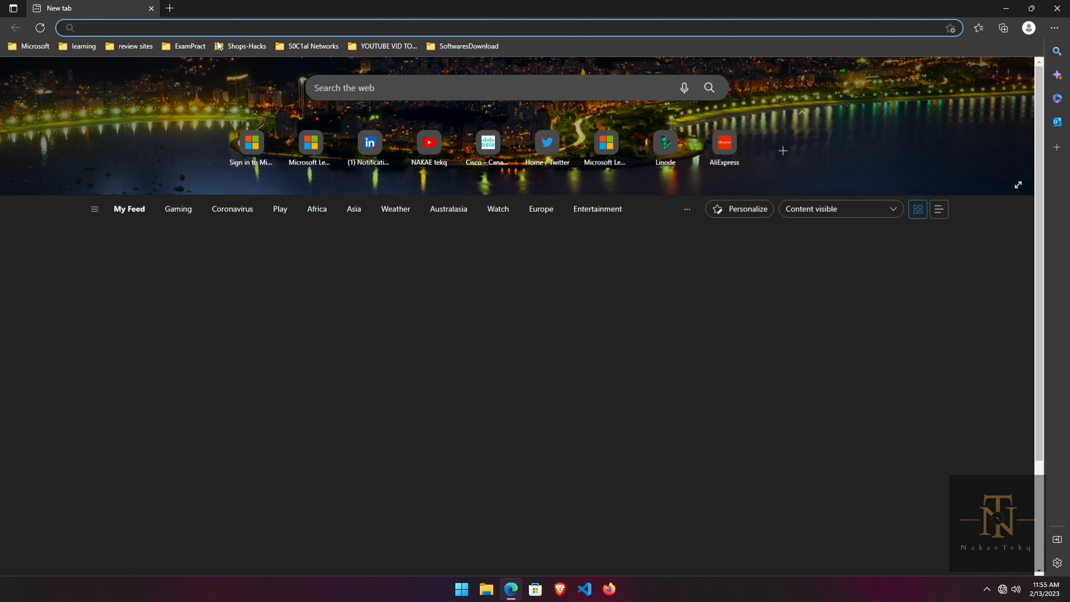
Step: Load the portal.azure.com sign-in page by accepting the address-bar suggestion for 'po'
{"action": "left_click", "coordinate": [240, 28]}
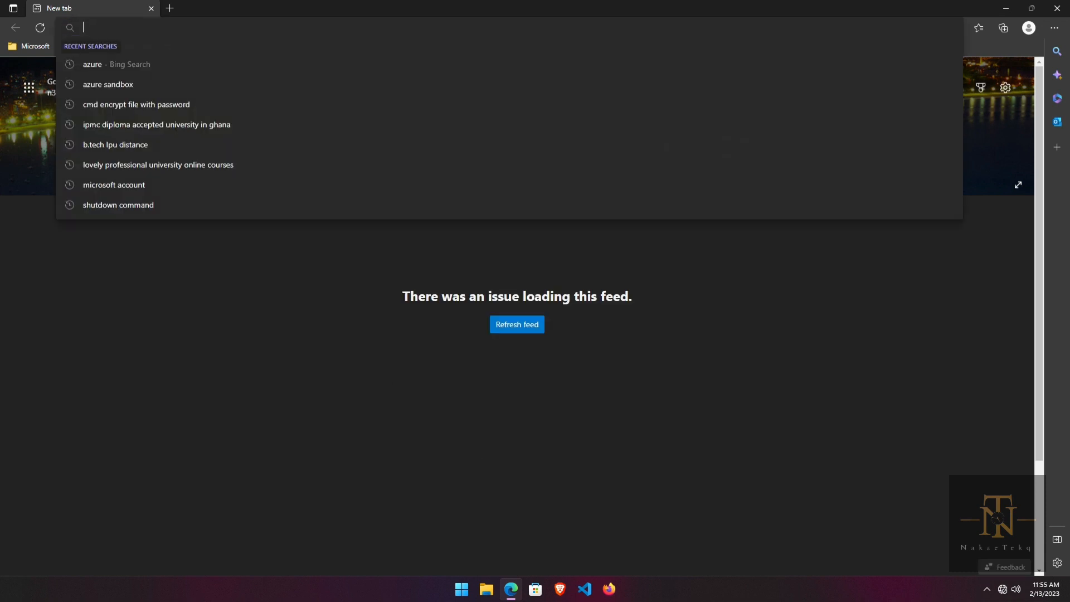
{"action": "type", "text": "po"}
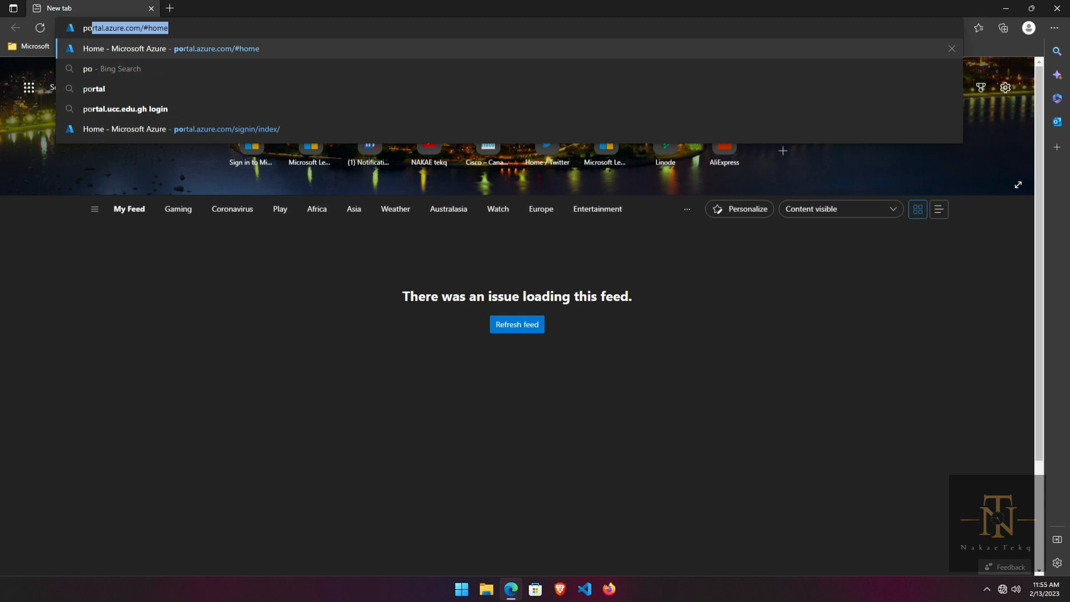
{"action": "key", "text": "Right"}
{"action": "key", "text": "BackSpace"}
{"action": "key", "text": "BackSpace"}
{"action": "key", "text": "BackSpace"}
{"action": "key", "text": "BackSpace"}
{"action": "key", "text": "BackSpace"}
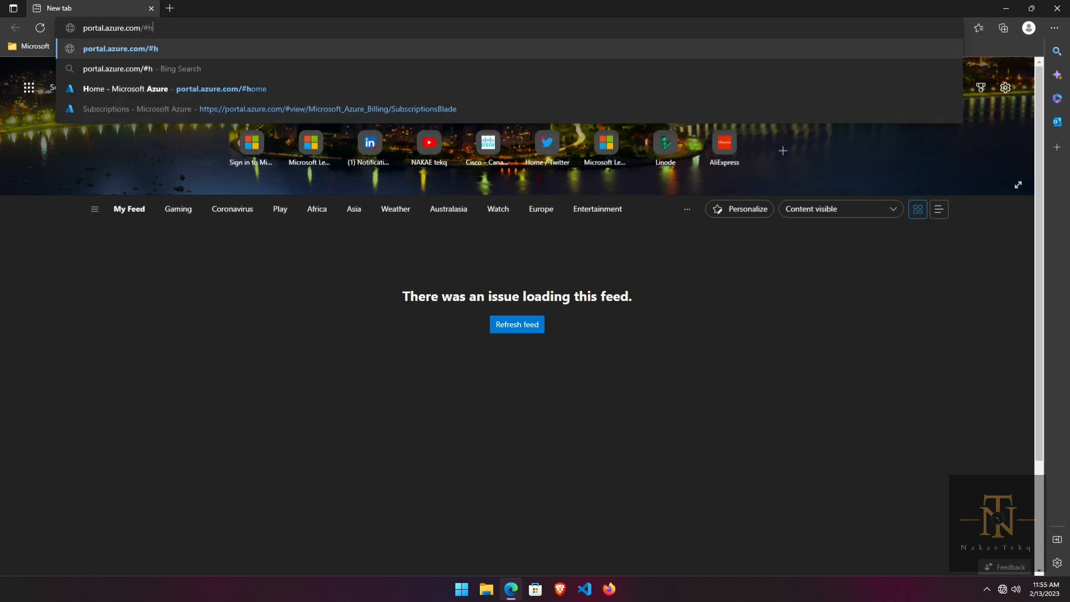
{"action": "key", "text": "Return"}
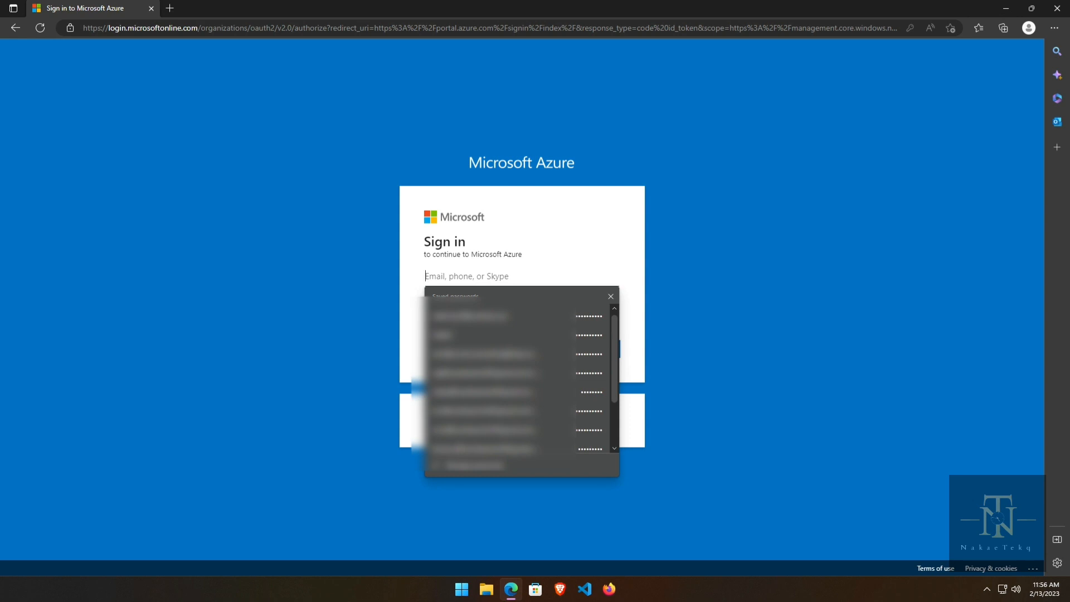
Step: Dismiss the saved-password popup, reload, and sign in with the first saved account
{"action": "scroll", "coordinate": [518, 346], "scroll_direction": "down", "scroll_amount": 2}
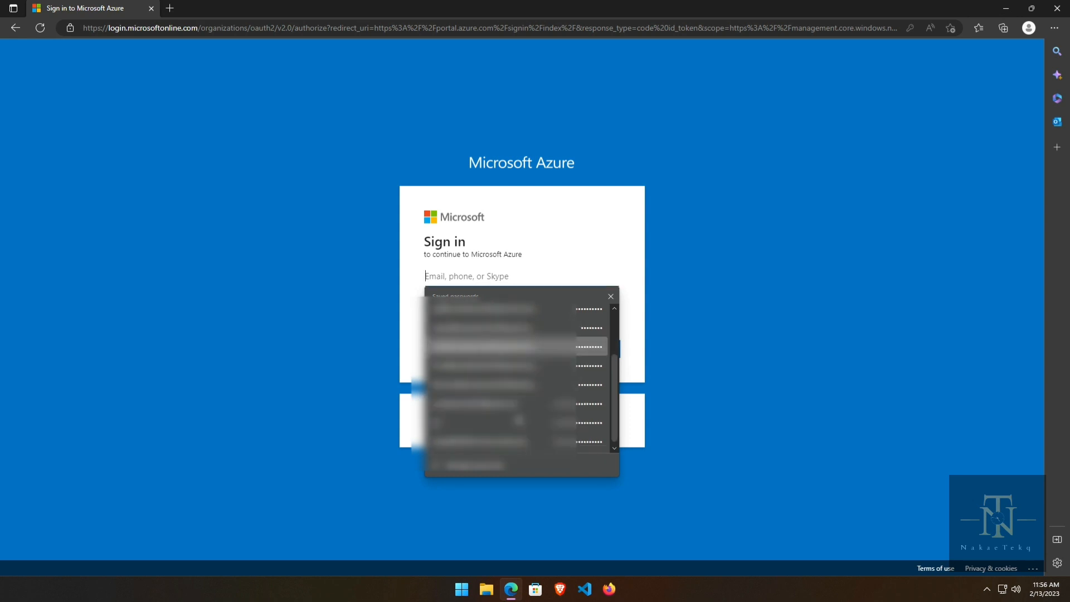
{"action": "scroll", "coordinate": [518, 362], "scroll_direction": "up", "scroll_amount": 3}
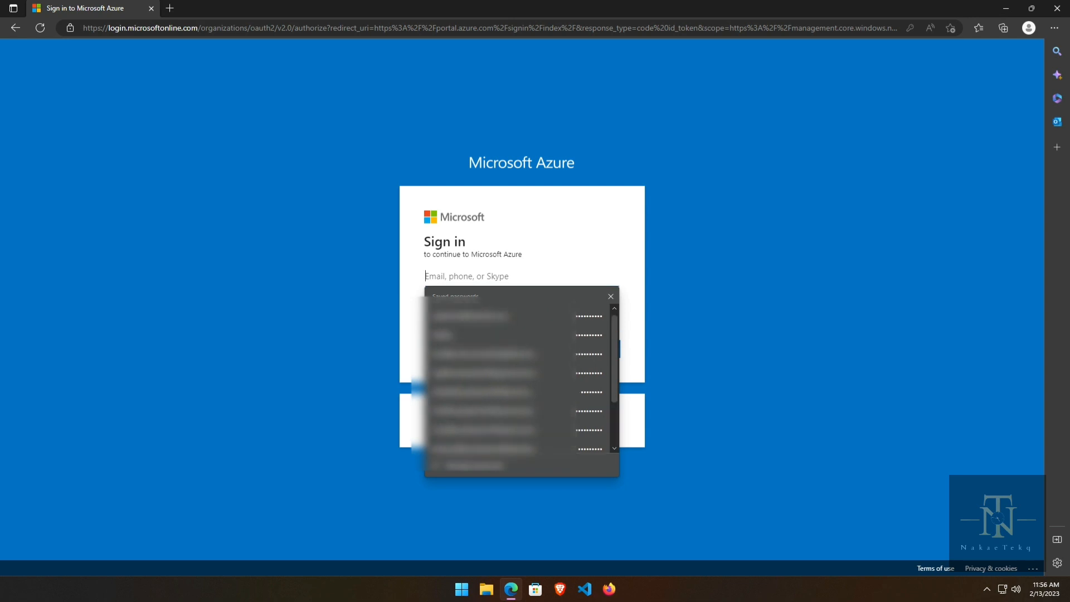
{"action": "left_click", "coordinate": [532, 253]}
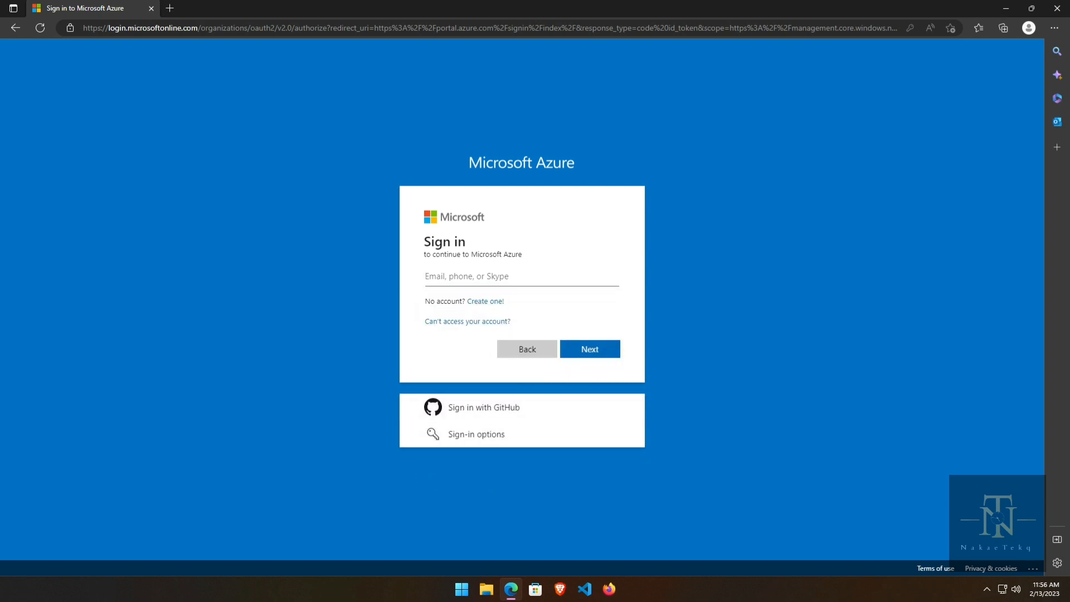
{"action": "left_click", "coordinate": [38, 28]}
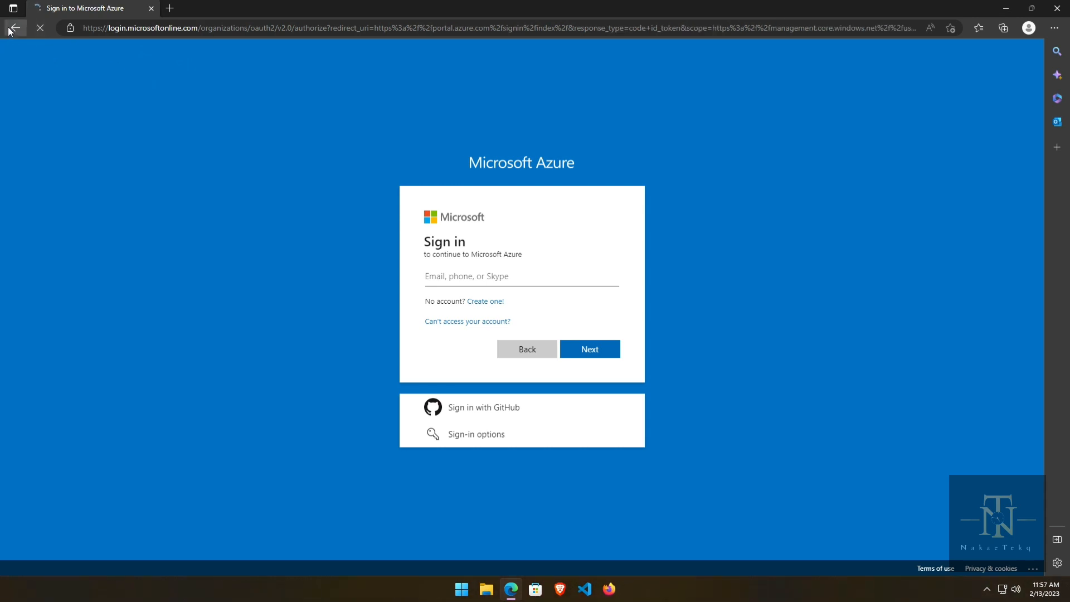
{"action": "left_click", "coordinate": [11, 29]}
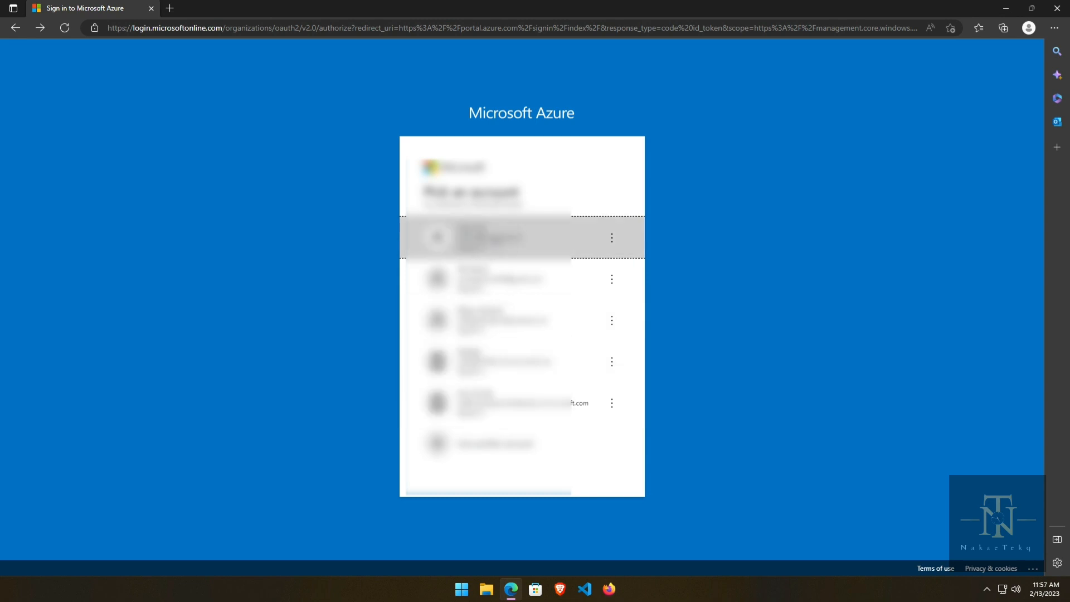
{"action": "left_click", "coordinate": [586, 245]}
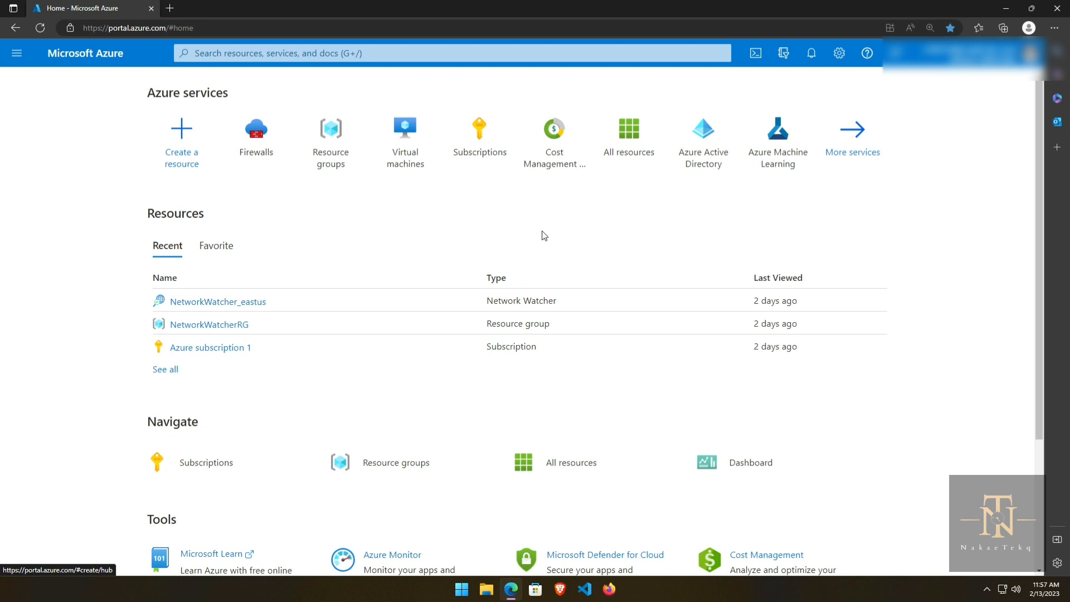
Step: Open a second tab and load the suggested YouTube channel Videos page for 'youtube'
{"action": "left_click", "coordinate": [169, 8]}
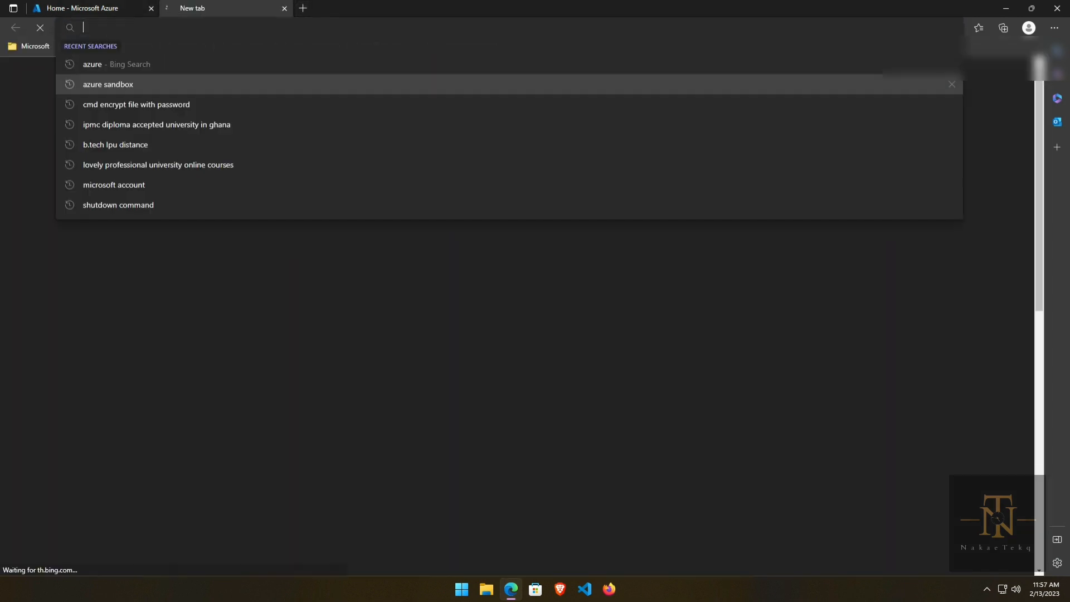
{"action": "type", "text": "youtube"}
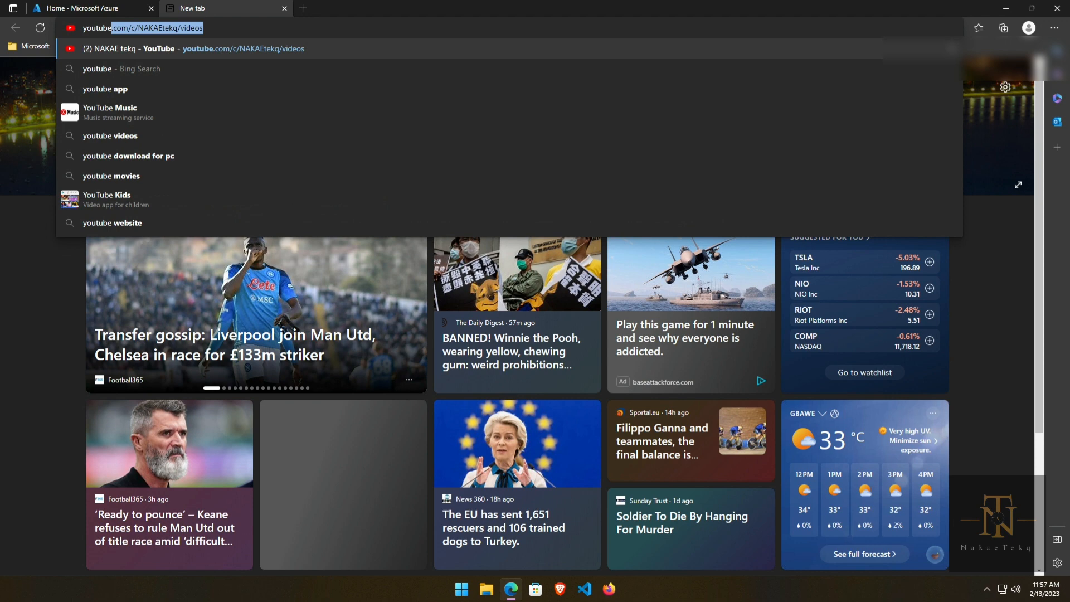
{"action": "left_click", "coordinate": [195, 48]}
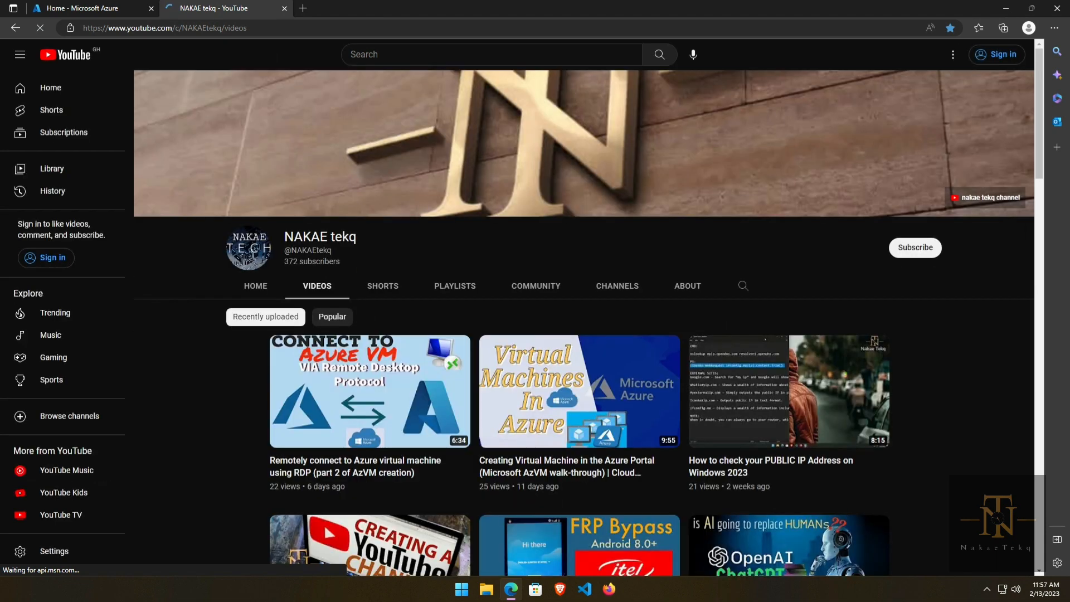
{"action": "left_click", "coordinate": [424, 58]}
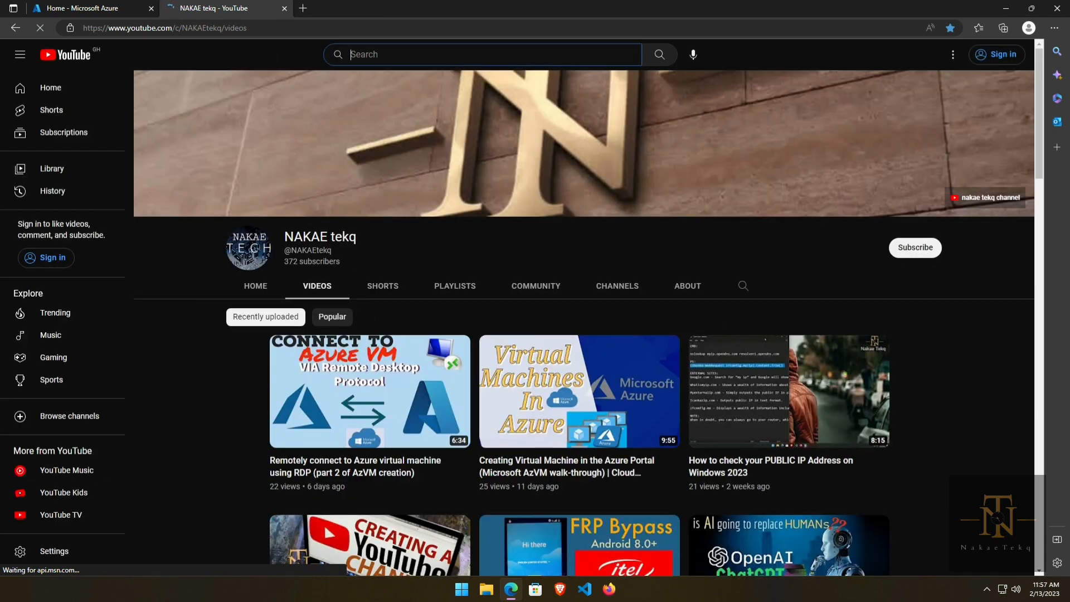
Step: Search YouTube for 'ucomputing' and open the uComputing channel page
{"action": "type", "text": "uc"}
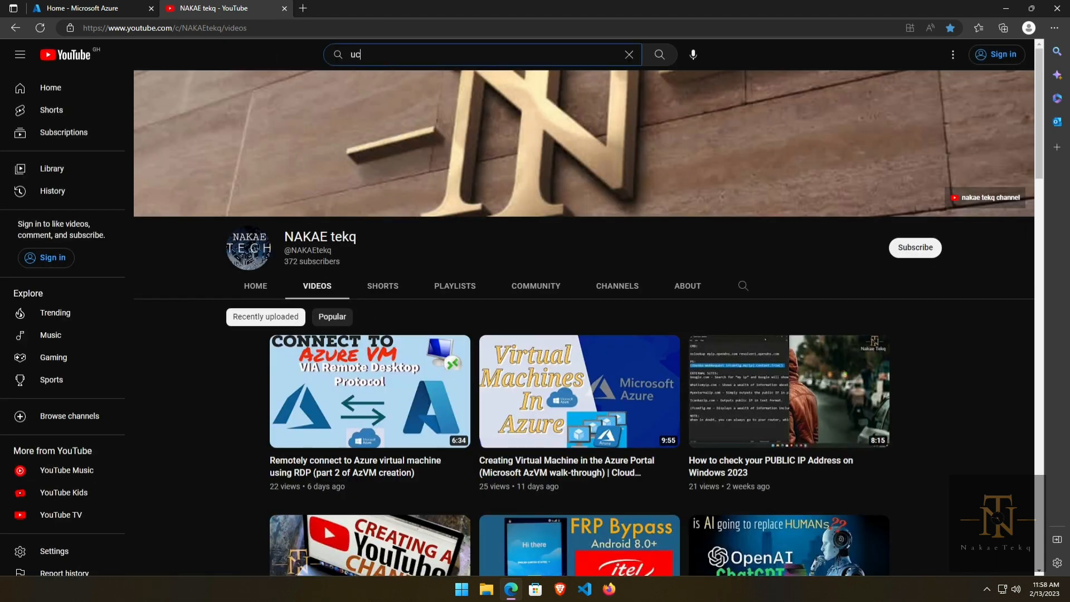
{"action": "type", "text": "omp"}
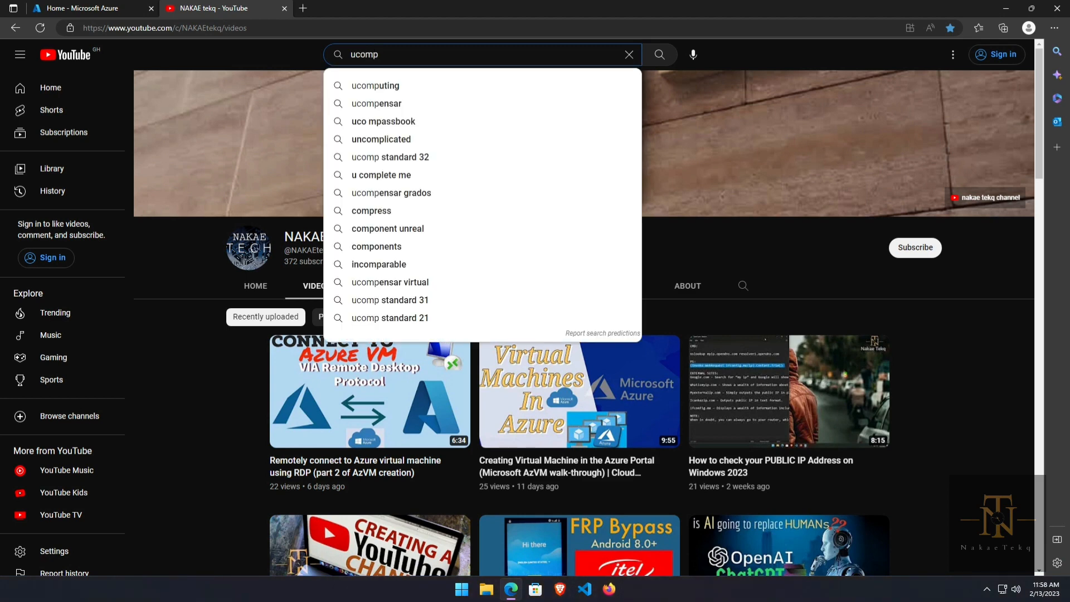
{"action": "left_click", "coordinate": [390, 86]}
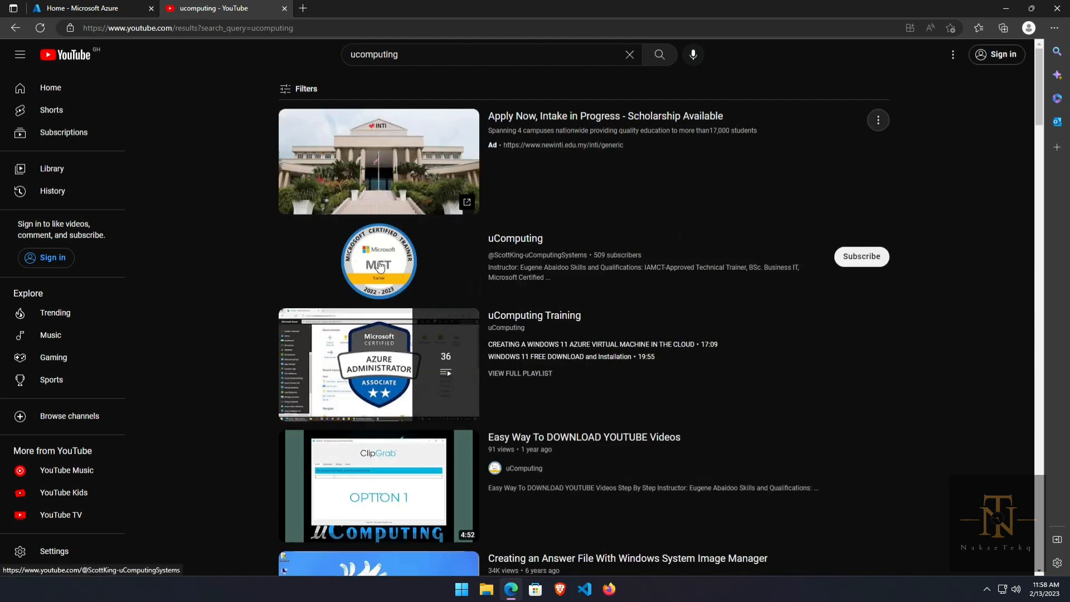
{"action": "left_click", "coordinate": [380, 266]}
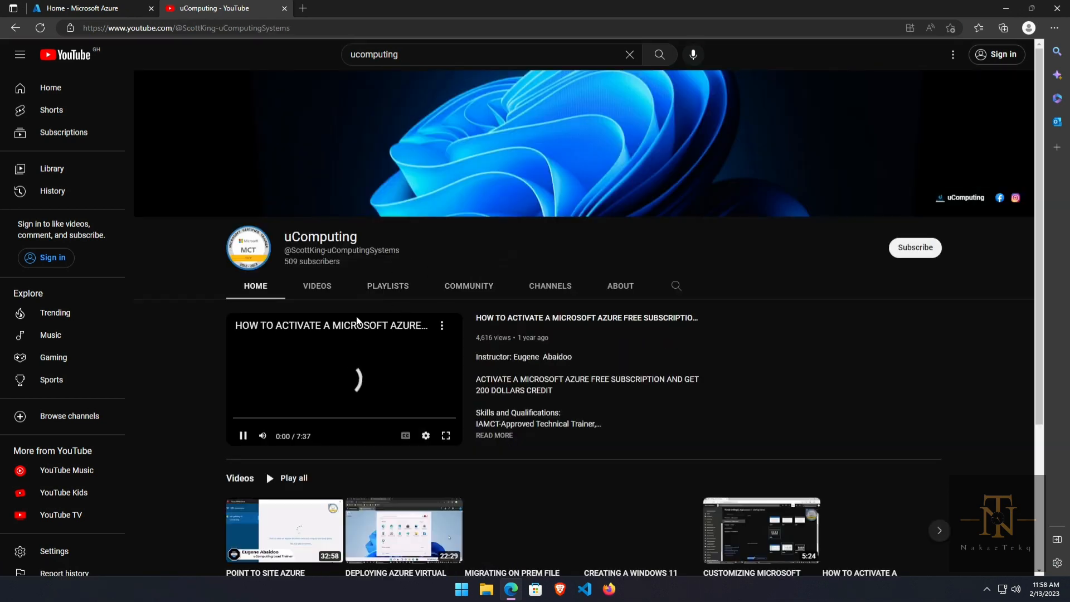
Step: Pause the channel's featured video and close the YouTube tab
{"action": "scroll", "coordinate": [458, 400], "scroll_direction": "down", "scroll_amount": 3}
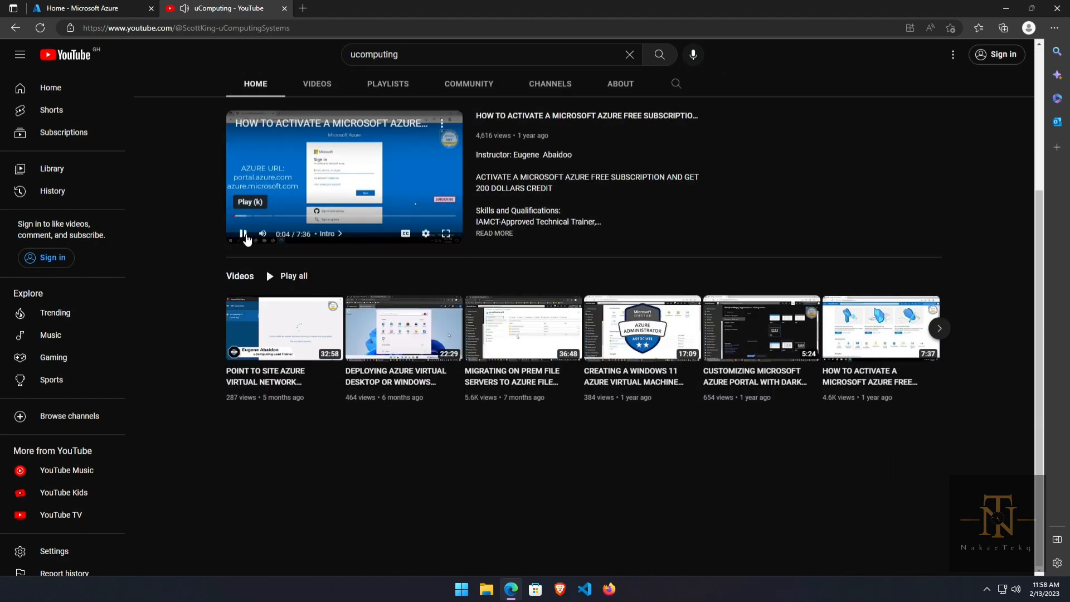
{"action": "left_click", "coordinate": [244, 234]}
{"action": "scroll", "coordinate": [520, 137], "scroll_direction": "up", "scroll_amount": 1}
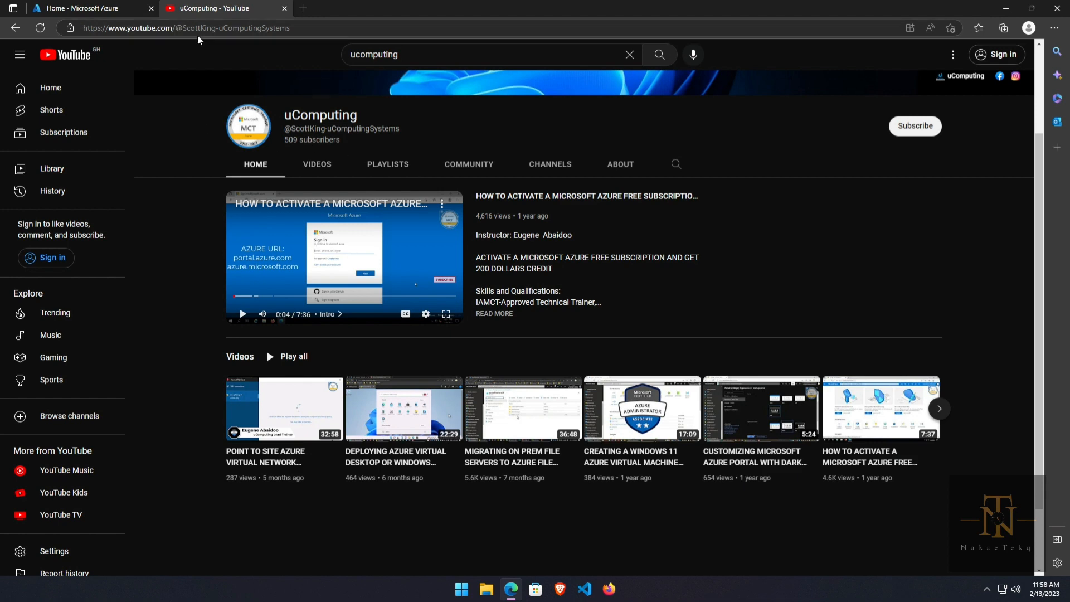
{"action": "left_click", "coordinate": [284, 8]}
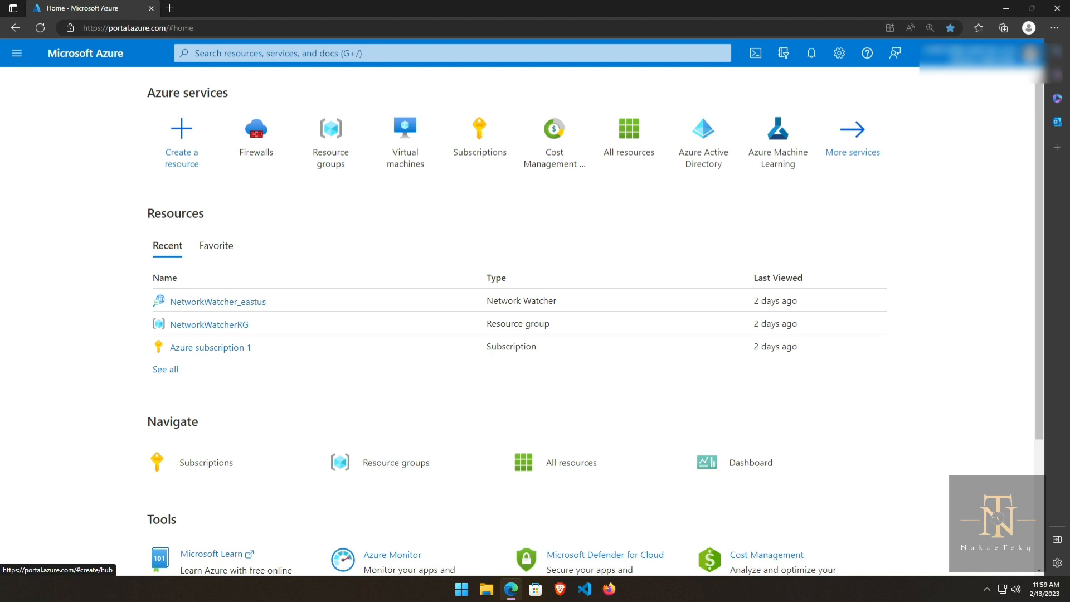
Step: Search the portal for 'virtua' and open Virtual machines under Services
{"action": "key", "text": "g"}
{"action": "key", "text": "slash"}
{"action": "type", "text": "vi"}
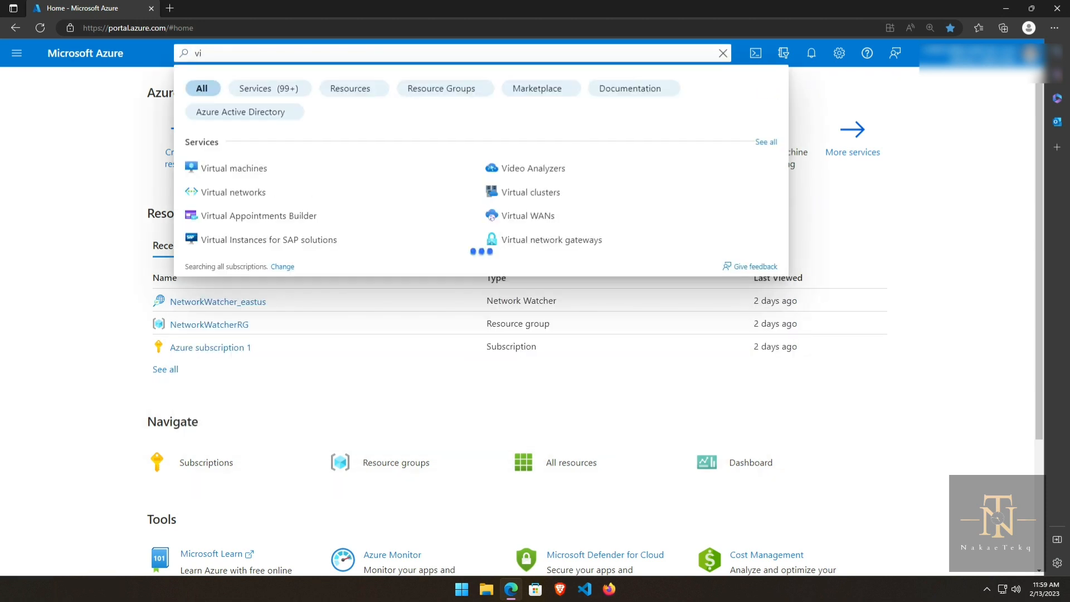
{"action": "type", "text": "rtual"}
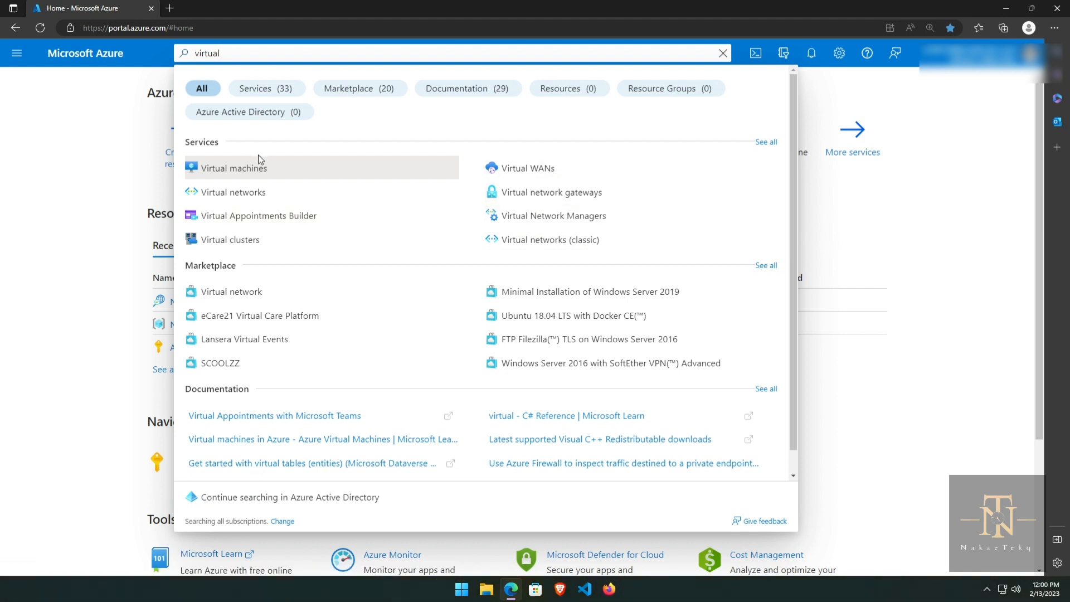
{"action": "left_click", "coordinate": [229, 171]}
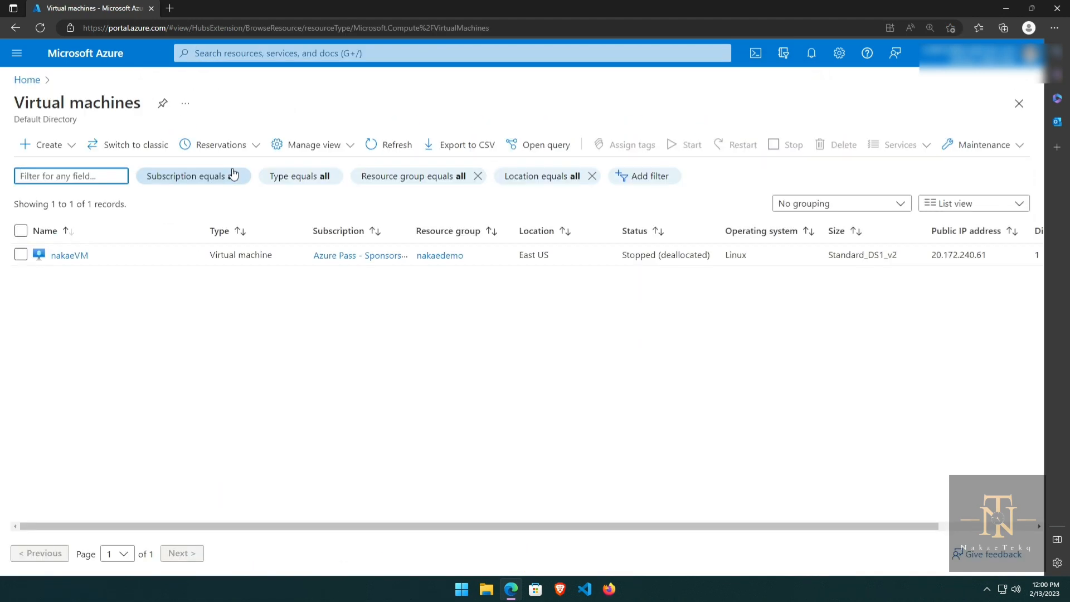
Step: View the Create options without choosing one, then return Home through the portal menu
{"action": "left_click", "coordinate": [60, 147]}
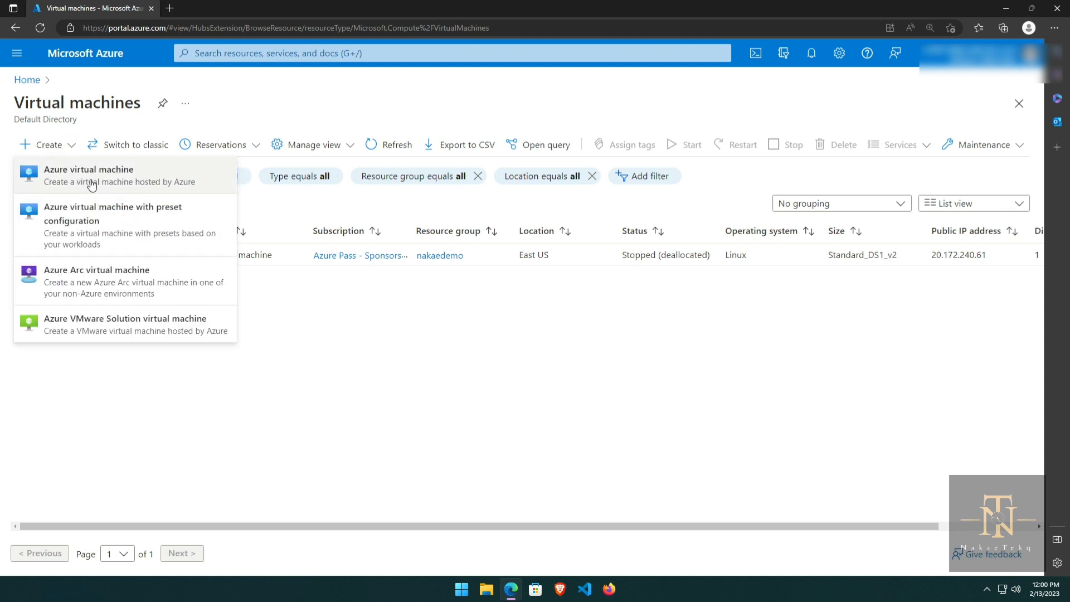
{"action": "left_click", "coordinate": [360, 405]}
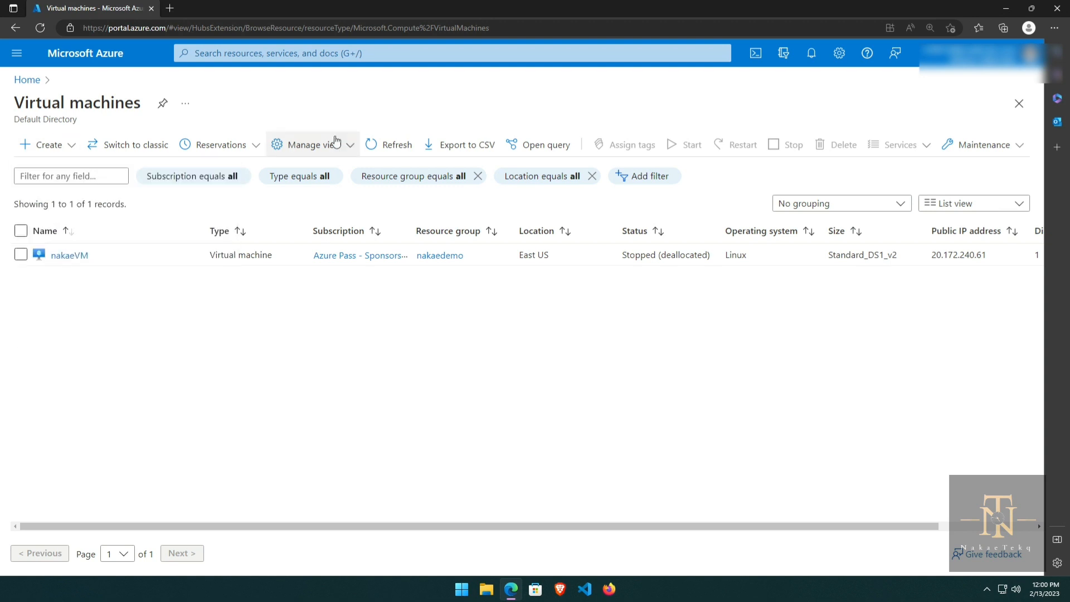
{"action": "left_click", "coordinate": [17, 53]}
{"action": "left_click", "coordinate": [39, 103]}
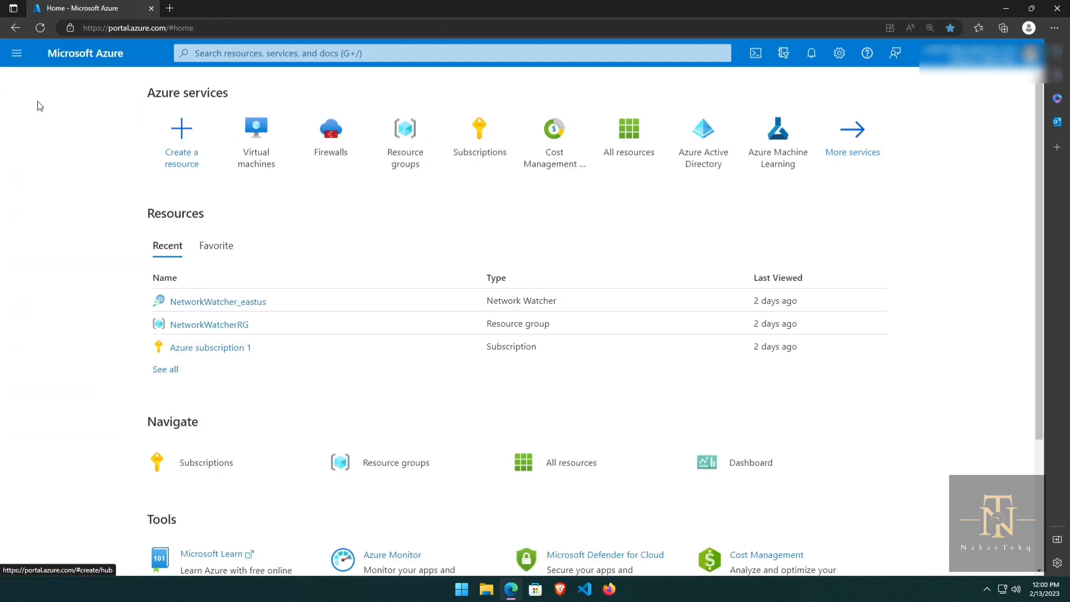
Step: Reach the Virtual machines list through All services filtered to the Compute category
{"action": "left_click", "coordinate": [17, 54]}
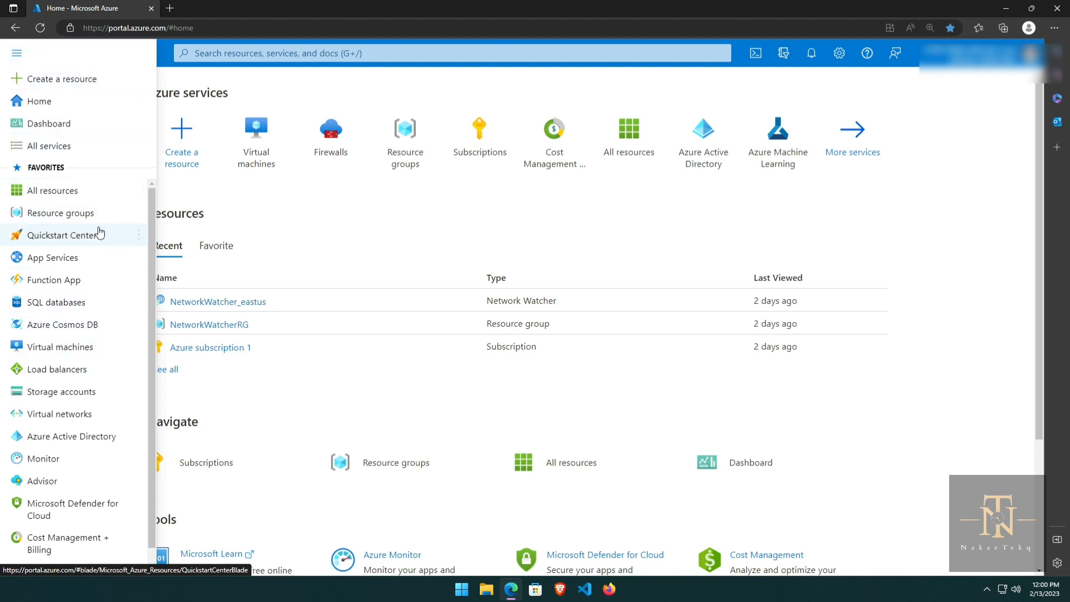
{"action": "mouse_move", "coordinate": [99, 233]}
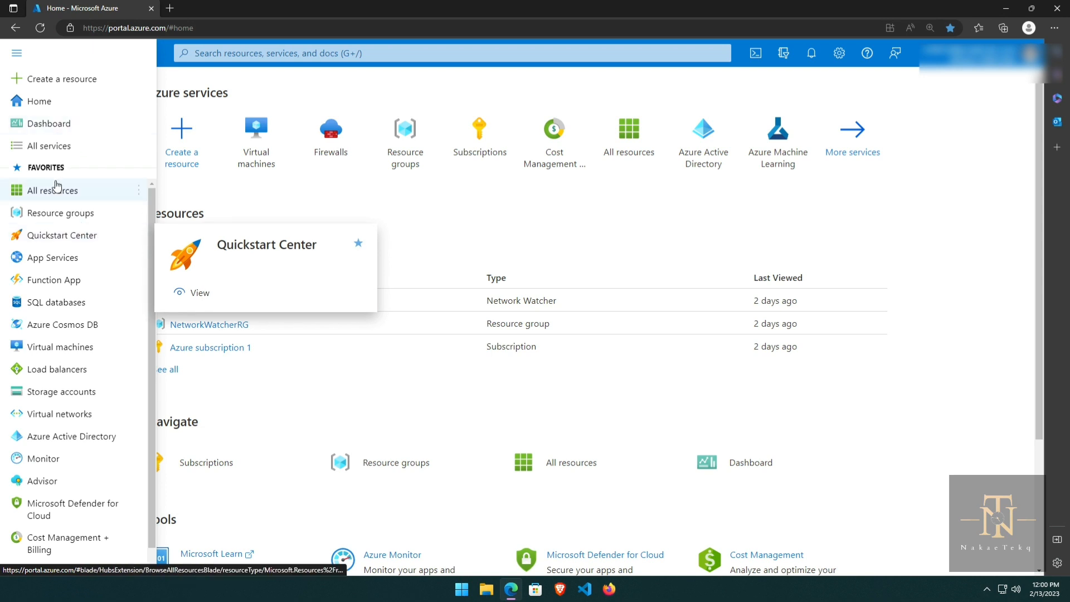
{"action": "left_click", "coordinate": [58, 146]}
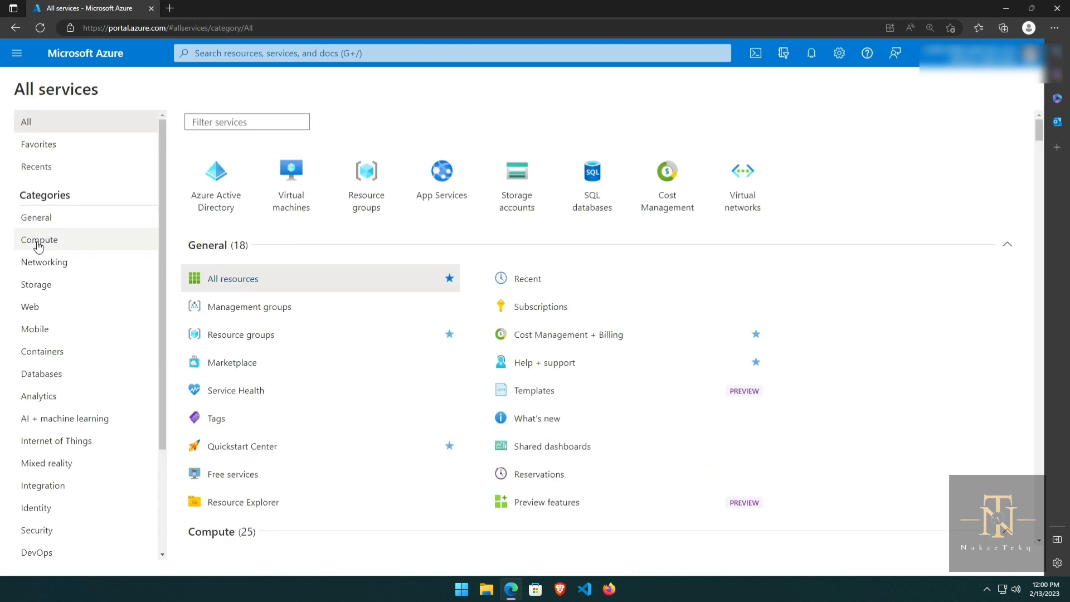
{"action": "left_click", "coordinate": [39, 244]}
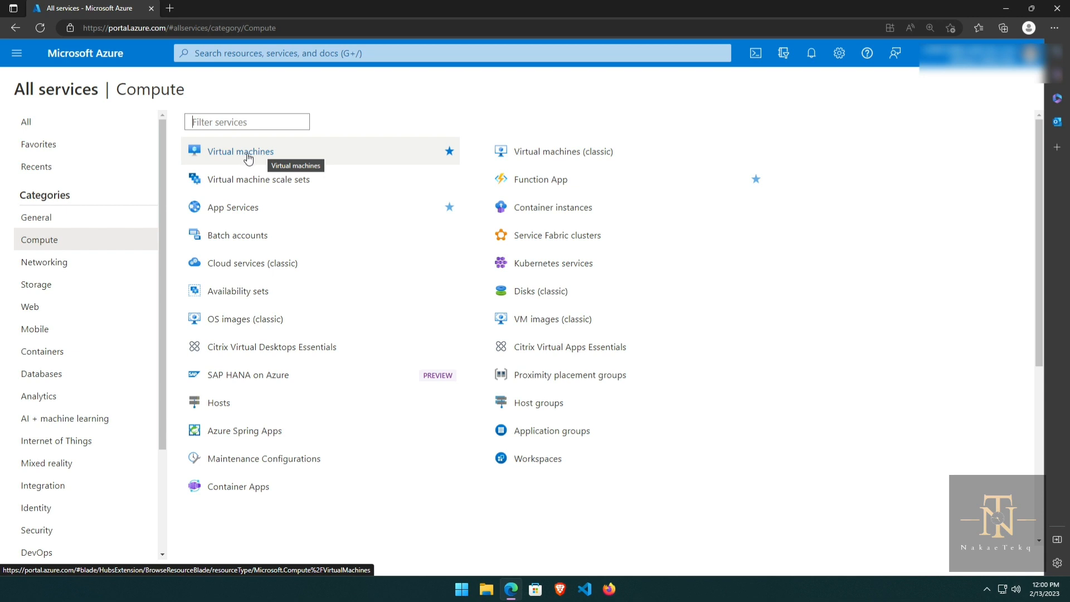
{"action": "left_click", "coordinate": [215, 154]}
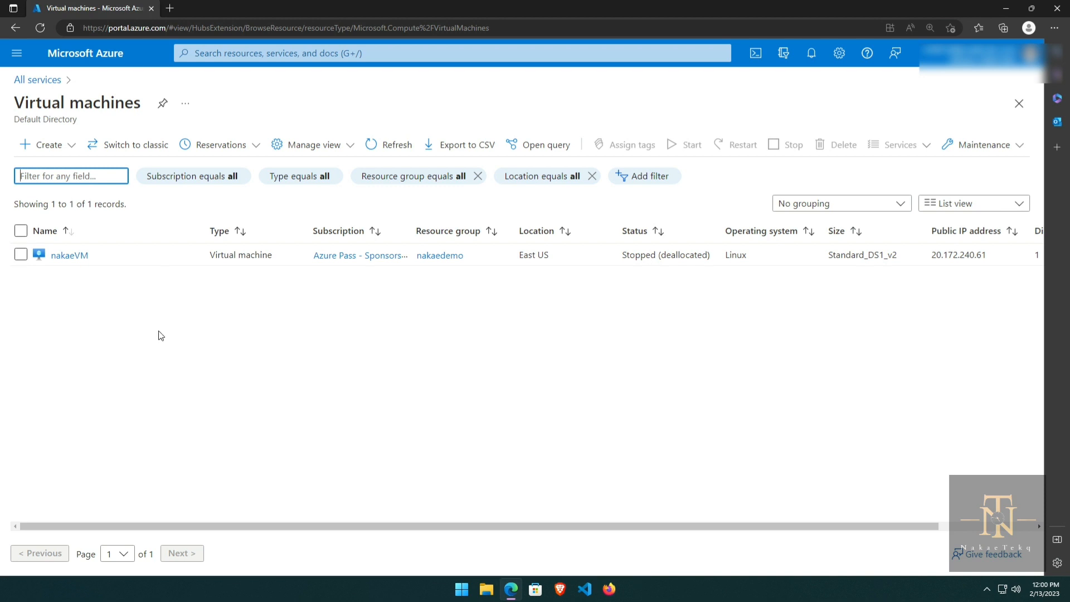
Step: Choose Create › Azure virtual machine from the Virtual machines toolbar
{"action": "left_click", "coordinate": [70, 150]}
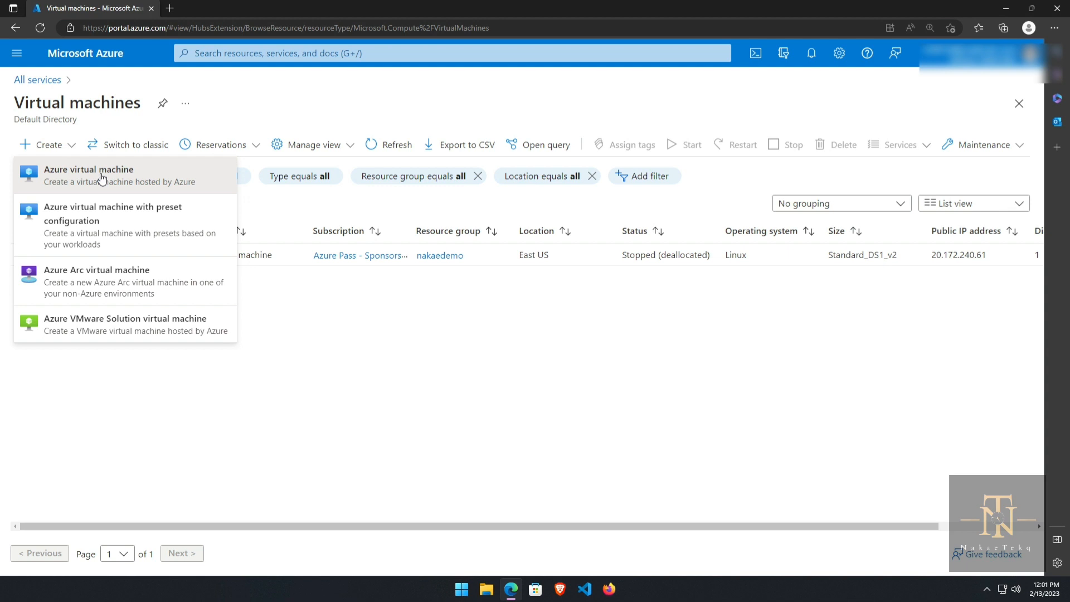
{"action": "left_click", "coordinate": [102, 178]}
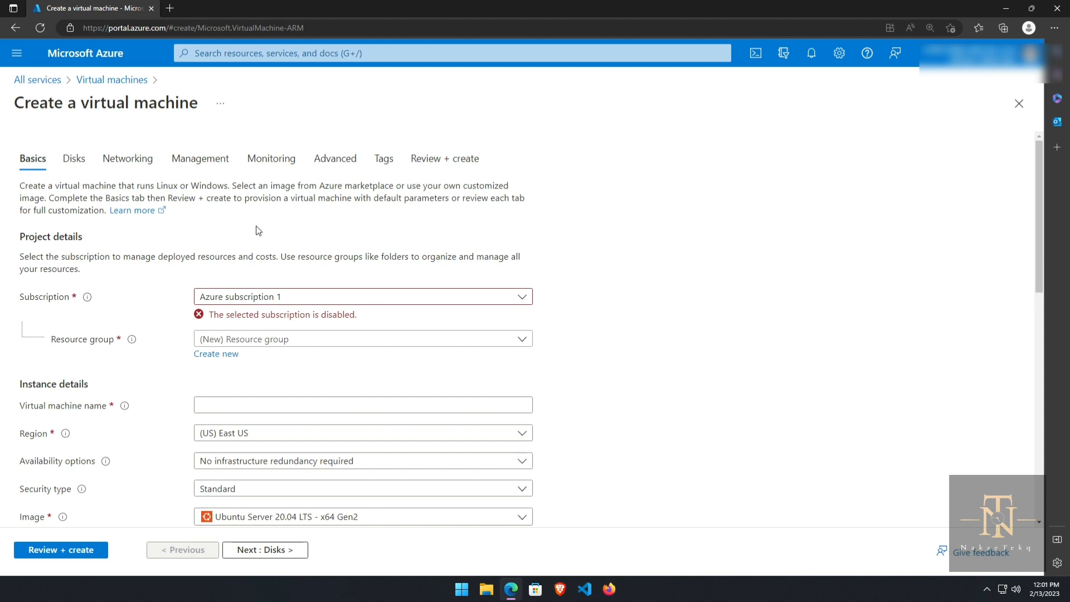
Step: Scroll through the Basics form and open the Subscription dropdown to see available subscriptions
{"action": "scroll", "coordinate": [258, 228], "scroll_direction": "down", "scroll_amount": 2}
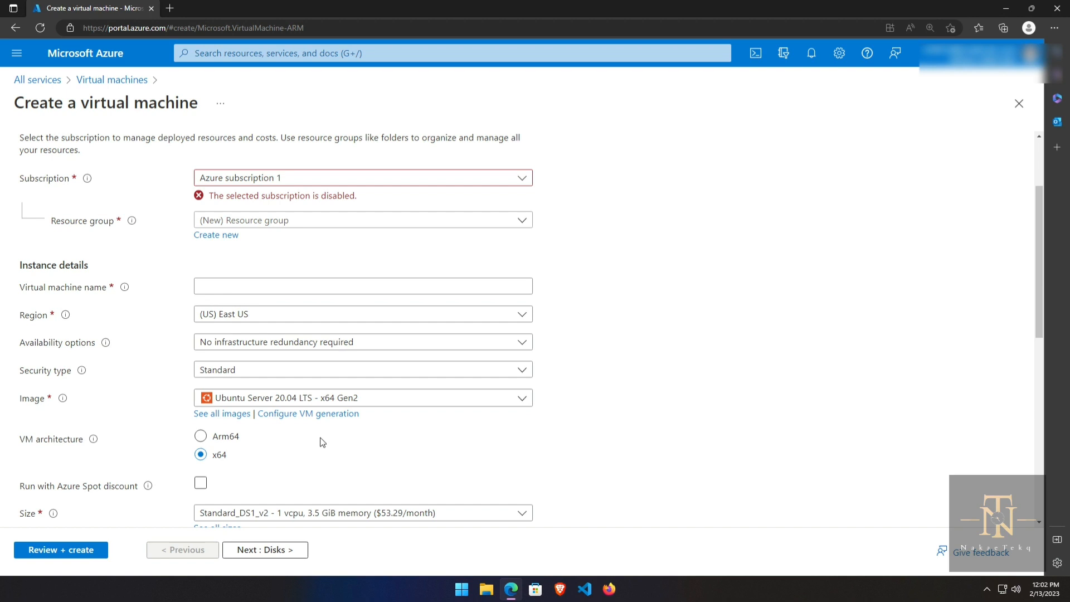
{"action": "scroll", "coordinate": [322, 442], "scroll_direction": "down", "scroll_amount": 8}
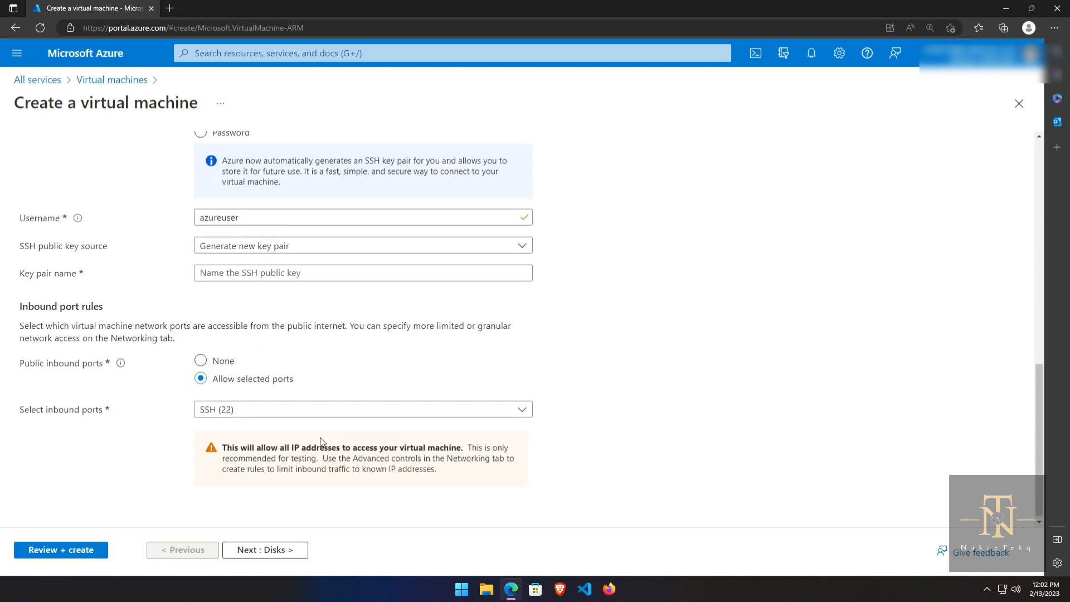
{"action": "scroll", "coordinate": [321, 442], "scroll_direction": "up", "scroll_amount": 10}
{"action": "scroll", "coordinate": [321, 442], "scroll_direction": "up", "scroll_amount": 1}
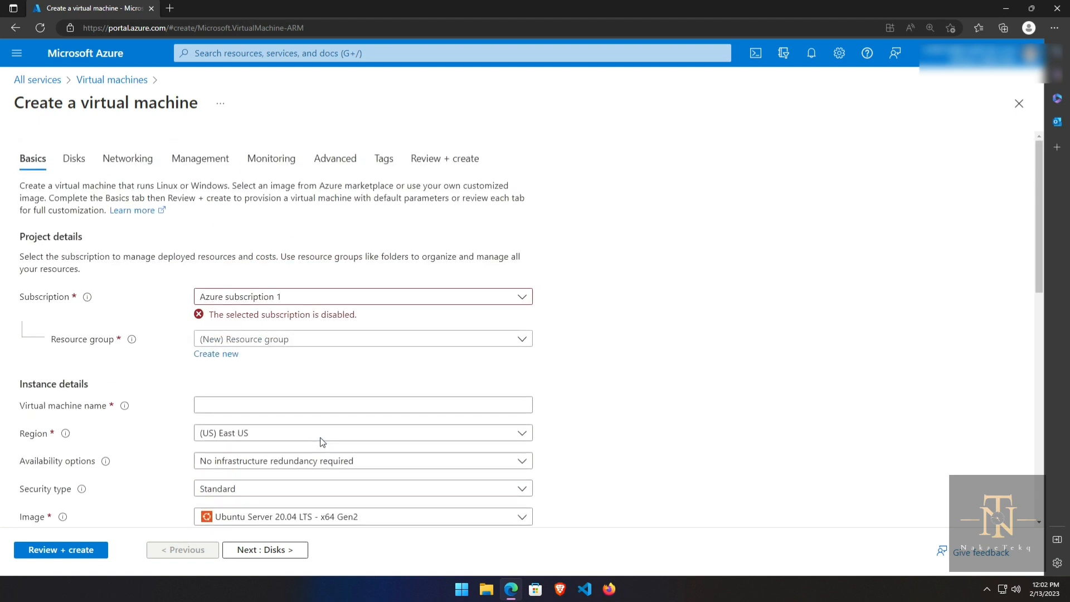
{"action": "left_click", "coordinate": [319, 302]}
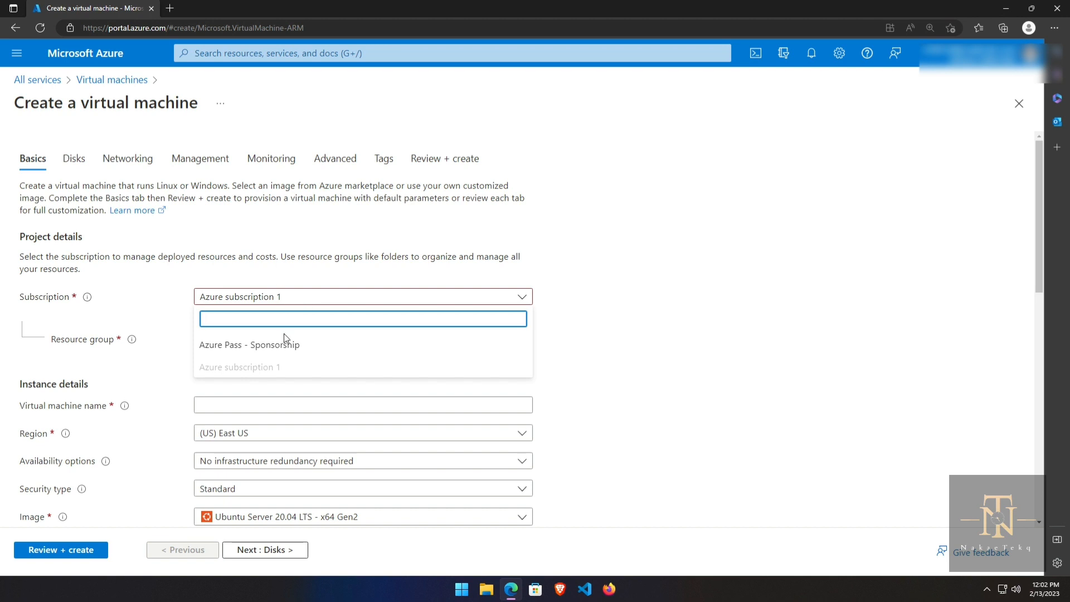
Step: Choose Azure Pass - Sponsorship as the subscription and look over the existing resource groups
{"action": "left_click", "coordinate": [259, 353]}
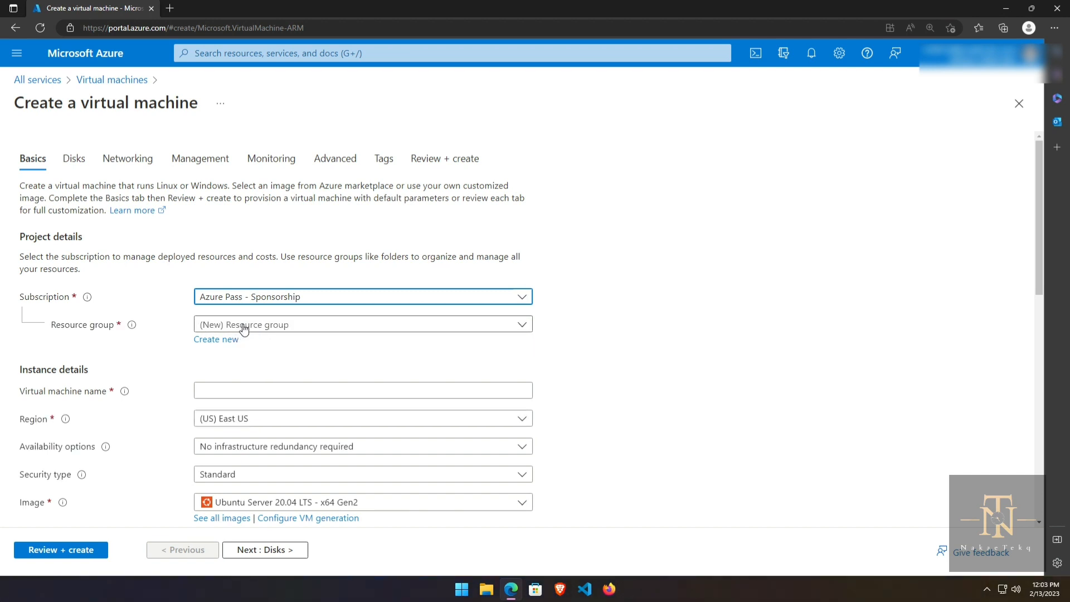
{"action": "left_click", "coordinate": [245, 326]}
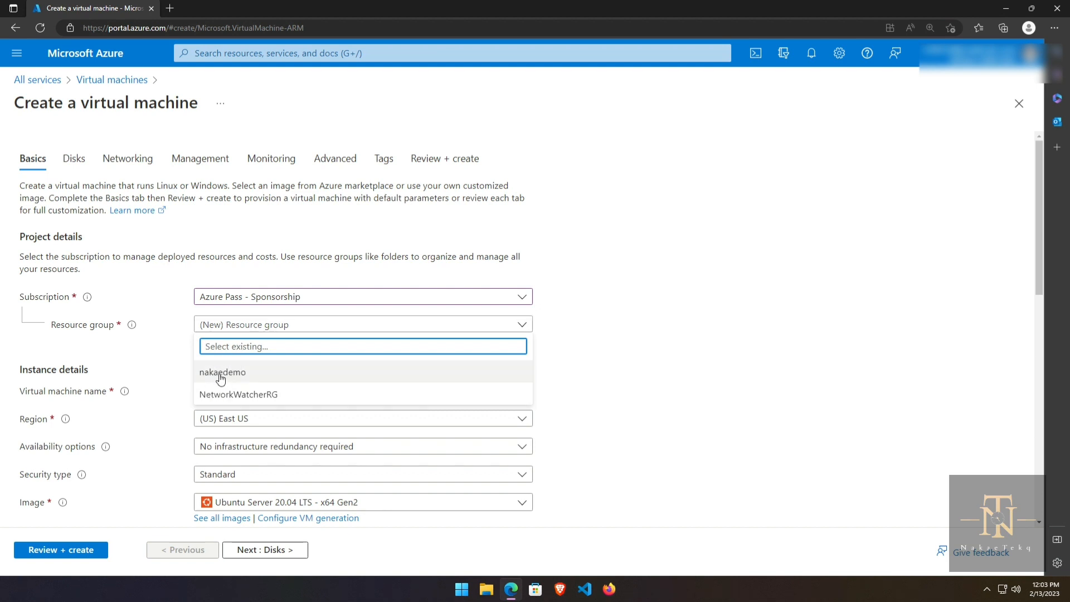
{"action": "left_click", "coordinate": [178, 364]}
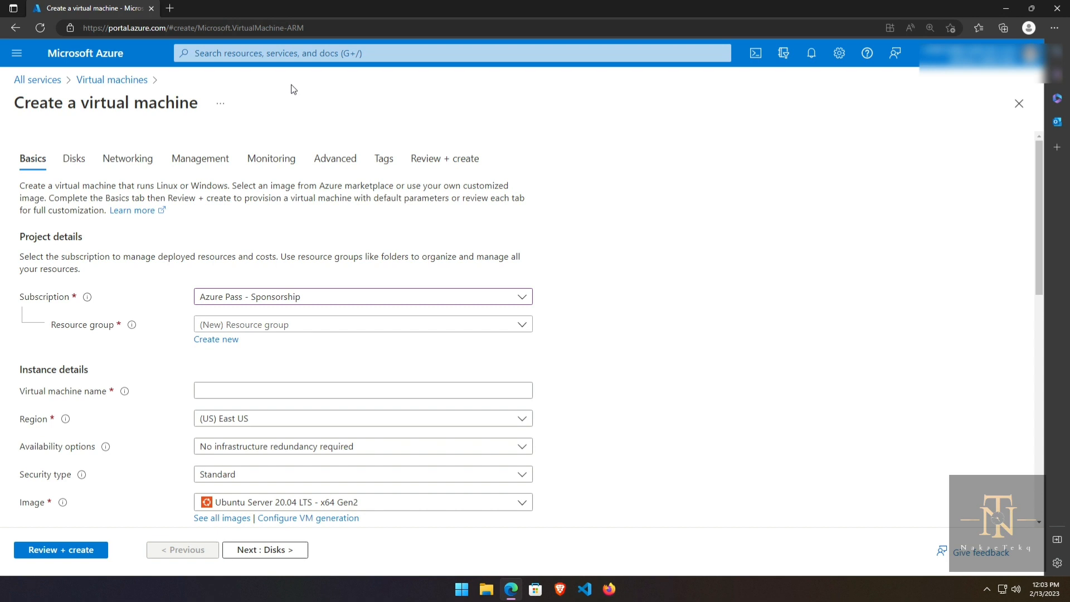
Step: Create a new resource group named nak-rg1 for the VM
{"action": "left_click", "coordinate": [218, 346]}
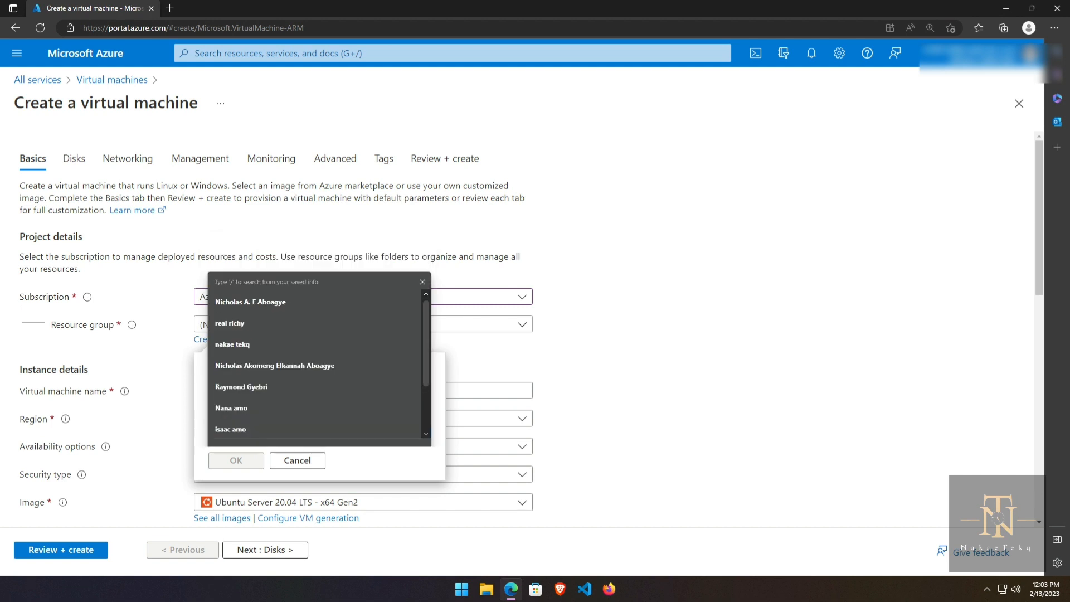
{"action": "type", "text": "nak"}
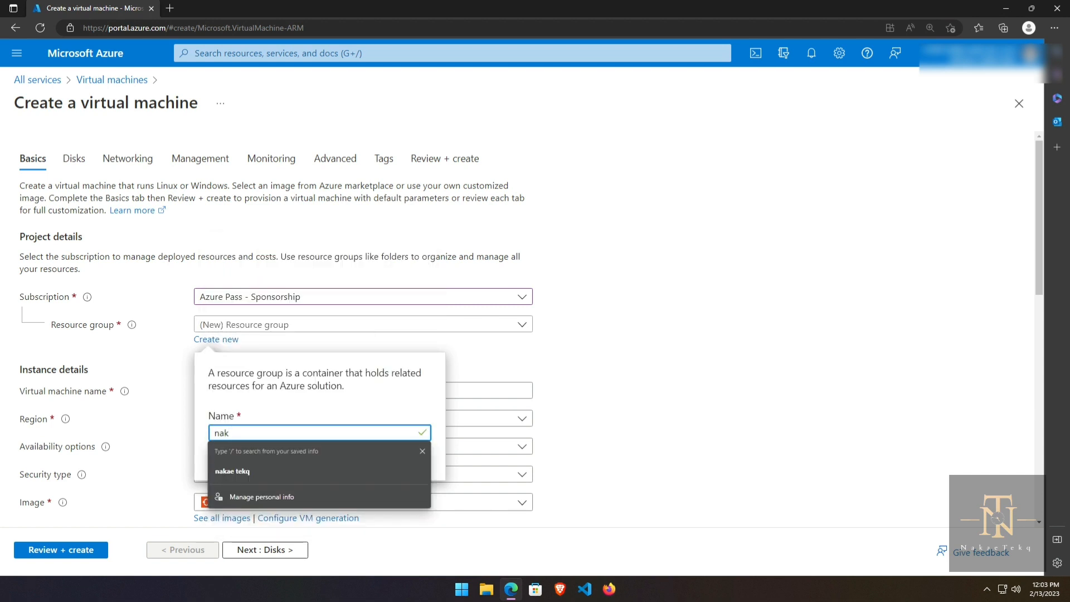
{"action": "type", "text": "-rg1"}
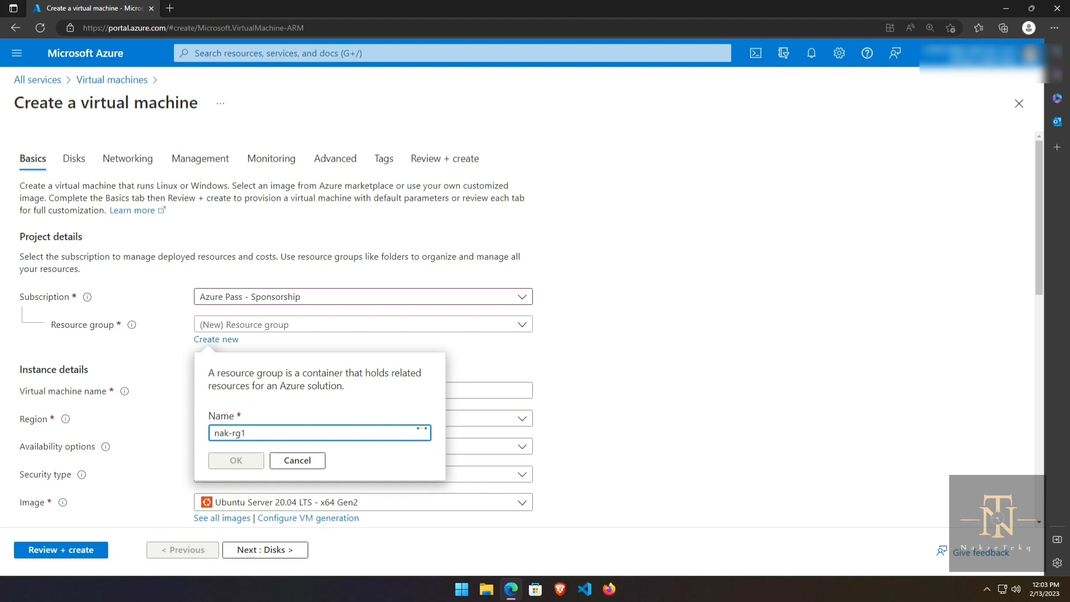
{"action": "left_click", "coordinate": [237, 462]}
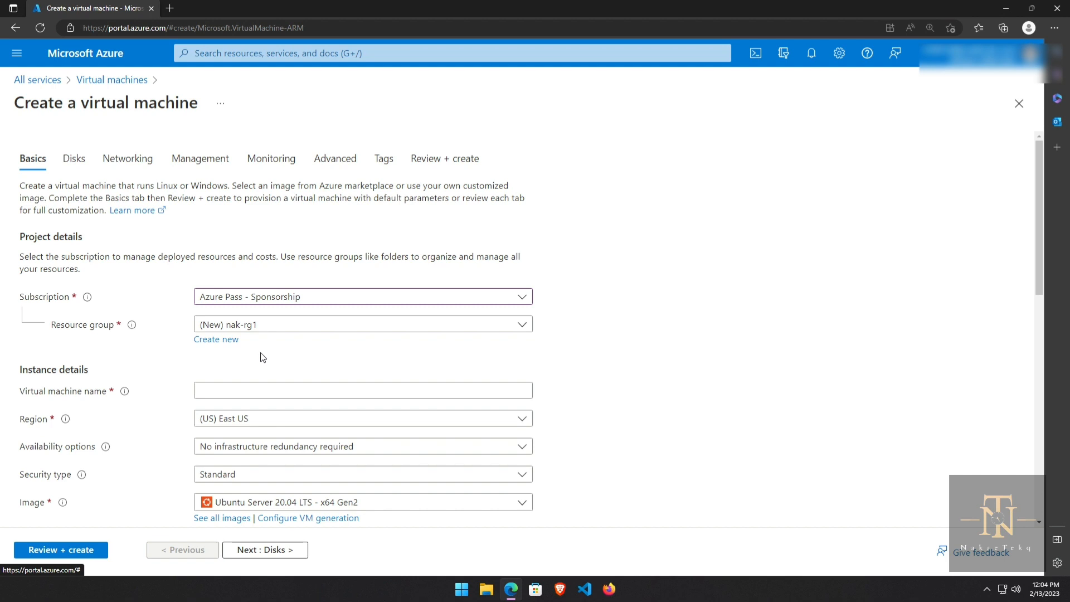
Step: Shrink the browser and create a new desktop folder named ki
{"action": "key", "text": "super+Down"}
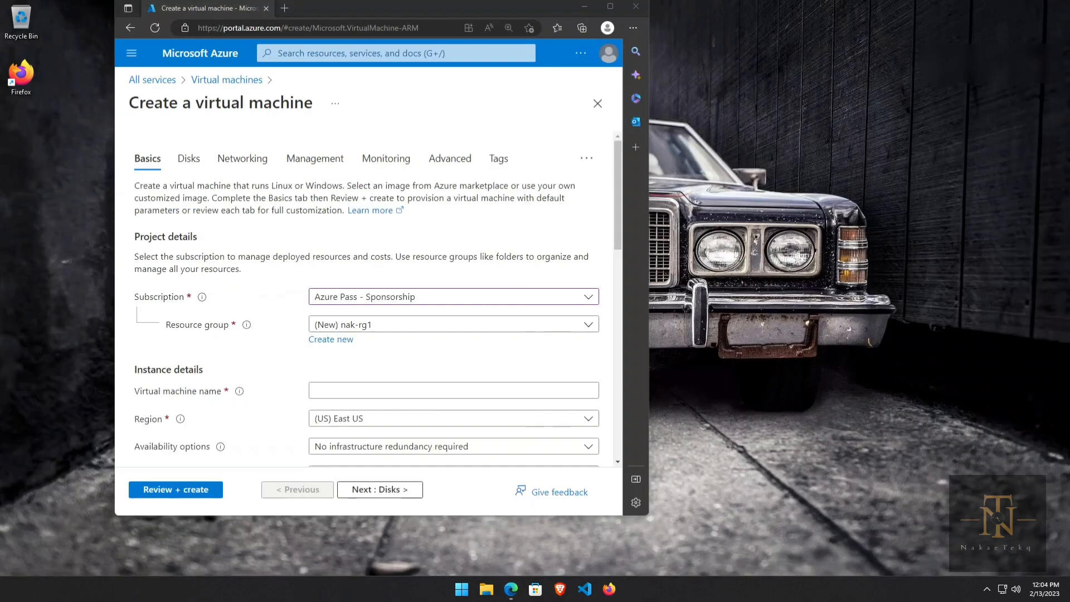
{"action": "right_click", "coordinate": [777, 82]}
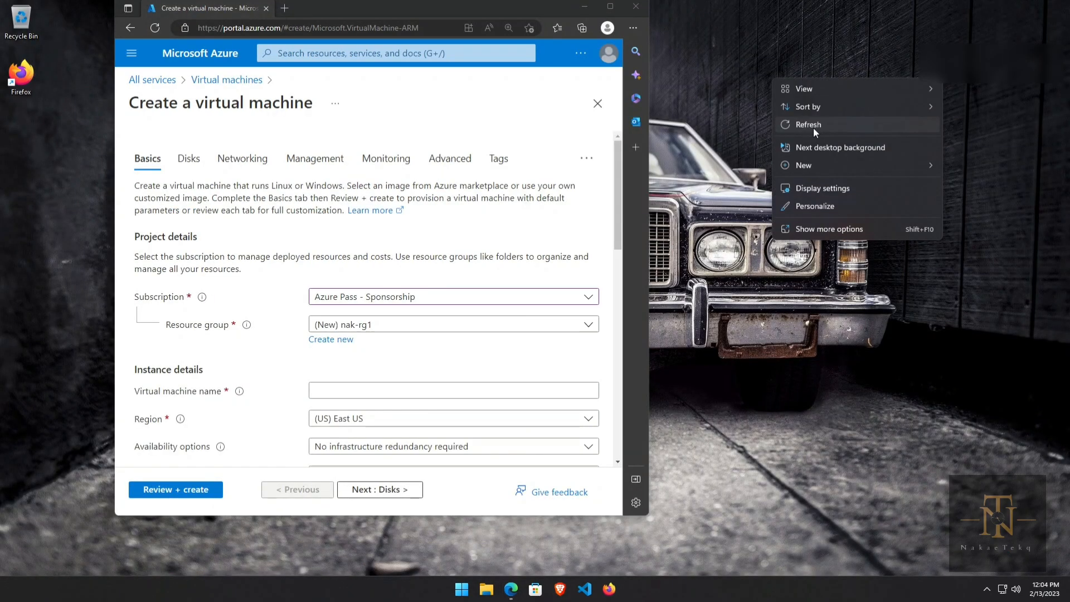
{"action": "mouse_move", "coordinate": [889, 165]}
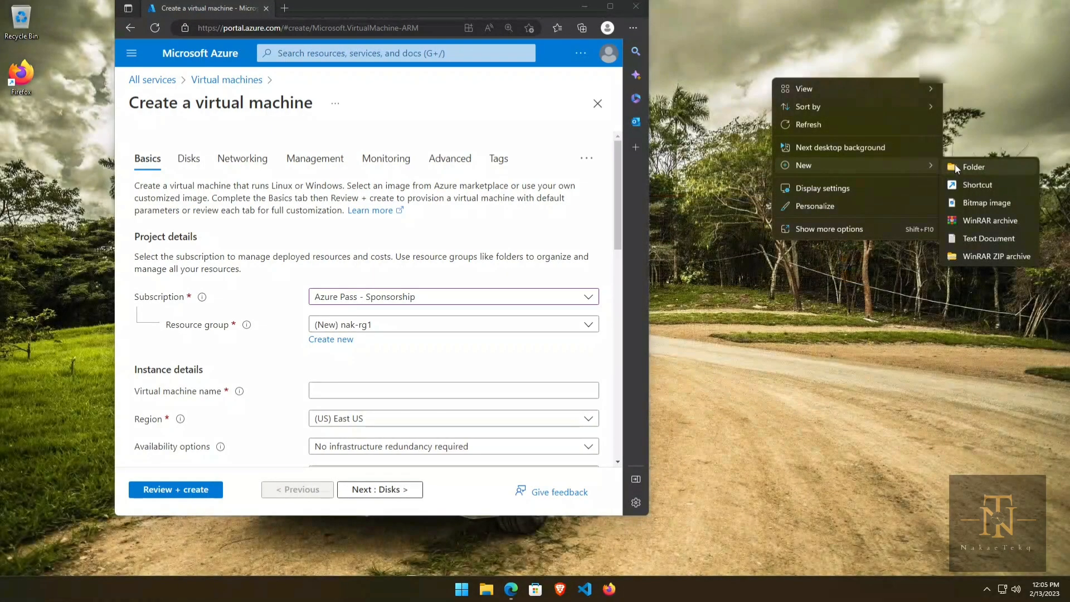
{"action": "left_click", "coordinate": [955, 163]}
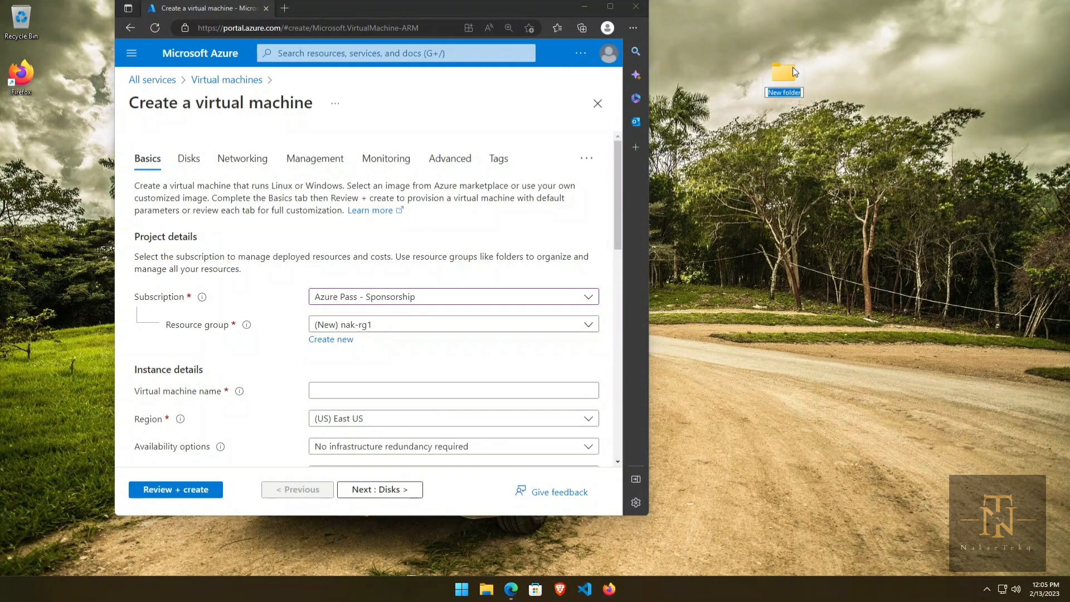
{"action": "type", "text": "ki"}
Step: Open the empty ki folder, then close its window
{"action": "double_click", "coordinate": [786, 71]}
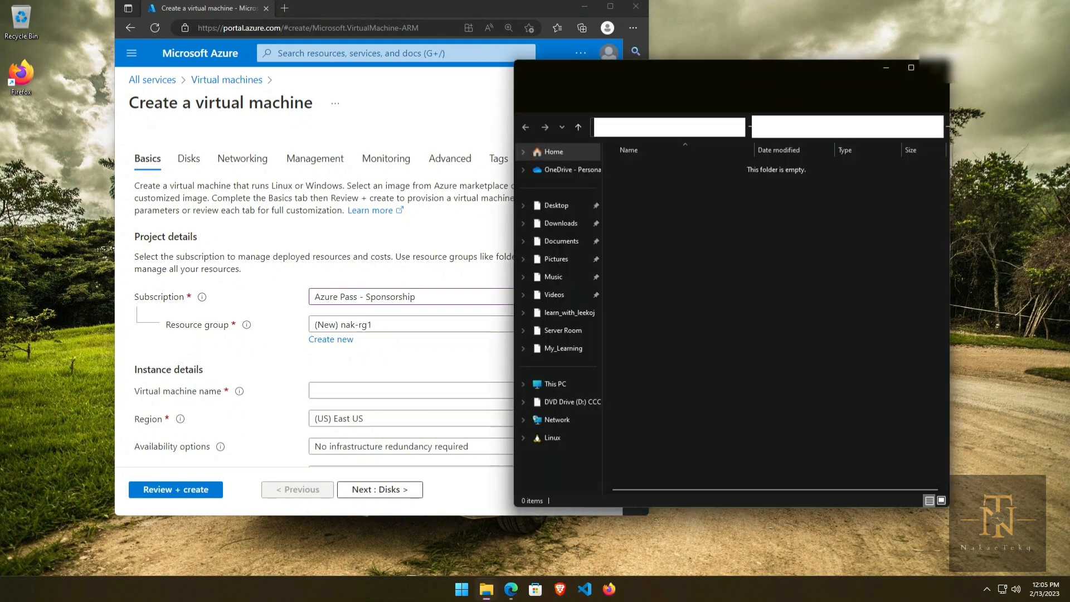
{"action": "right_click", "coordinate": [719, 214]}
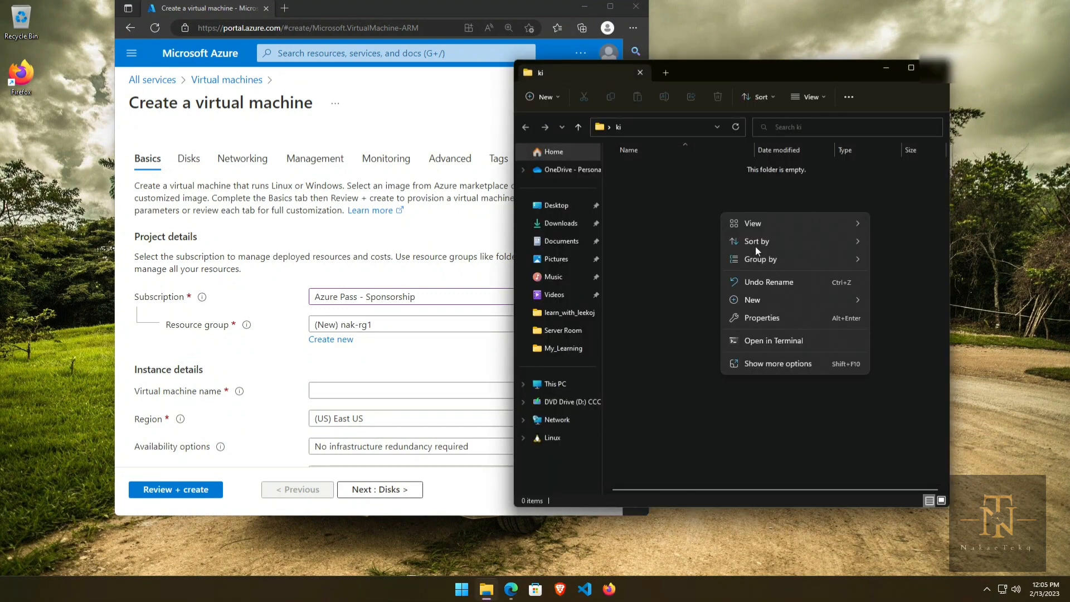
{"action": "left_click", "coordinate": [653, 311]}
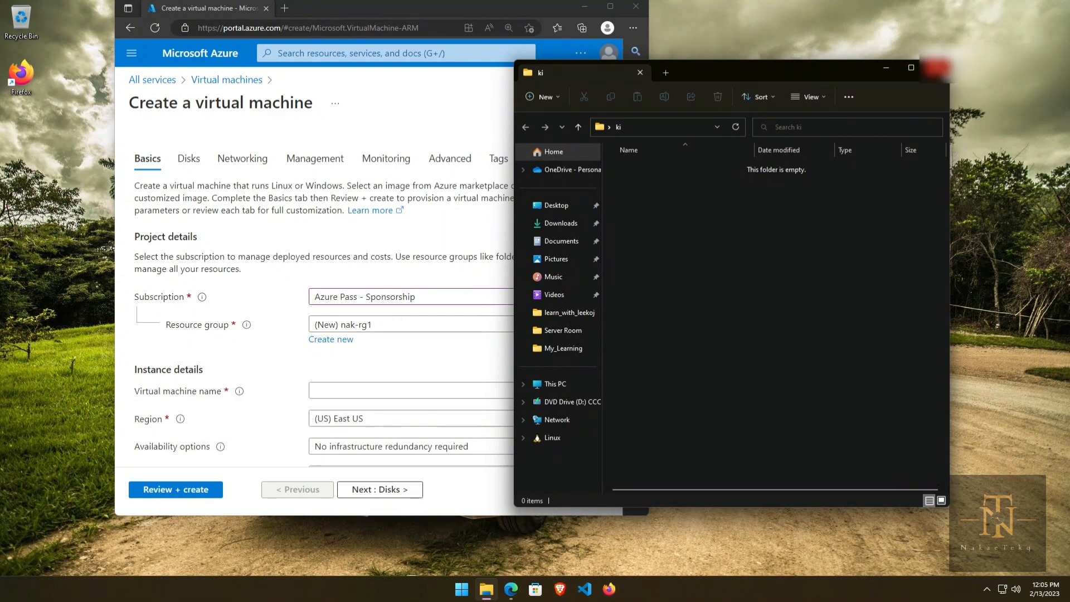
{"action": "left_click", "coordinate": [936, 68]}
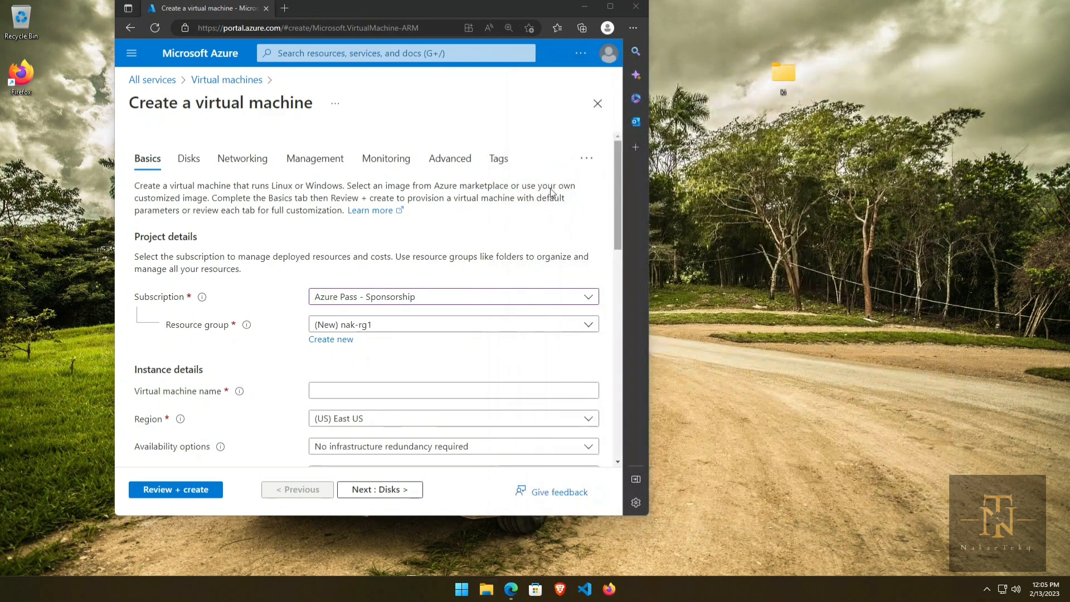
Step: Maximize the Edge window so the Create a virtual machine form fills the screen
{"action": "left_click", "coordinate": [610, 6]}
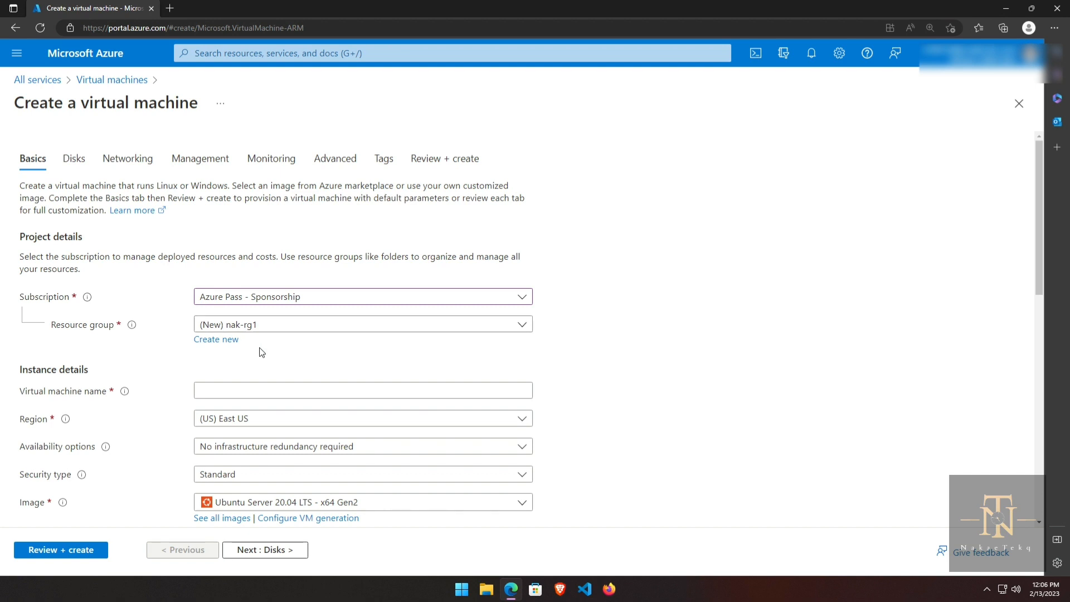
Step: Enter testVM as the virtual machine name
{"action": "scroll", "coordinate": [259, 352], "scroll_direction": "down", "scroll_amount": 2}
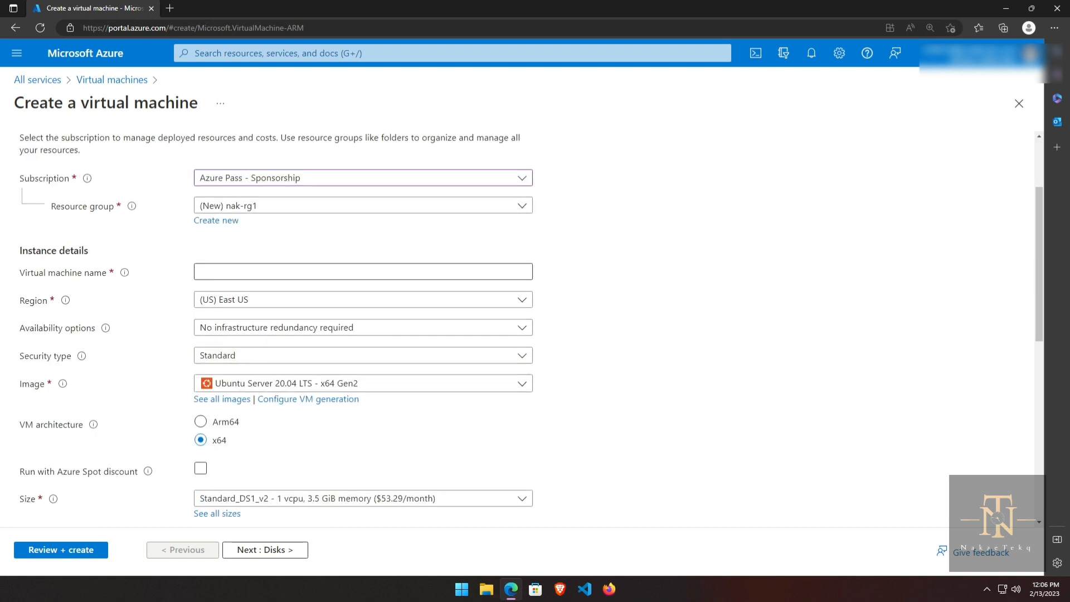
{"action": "left_click", "coordinate": [200, 271]}
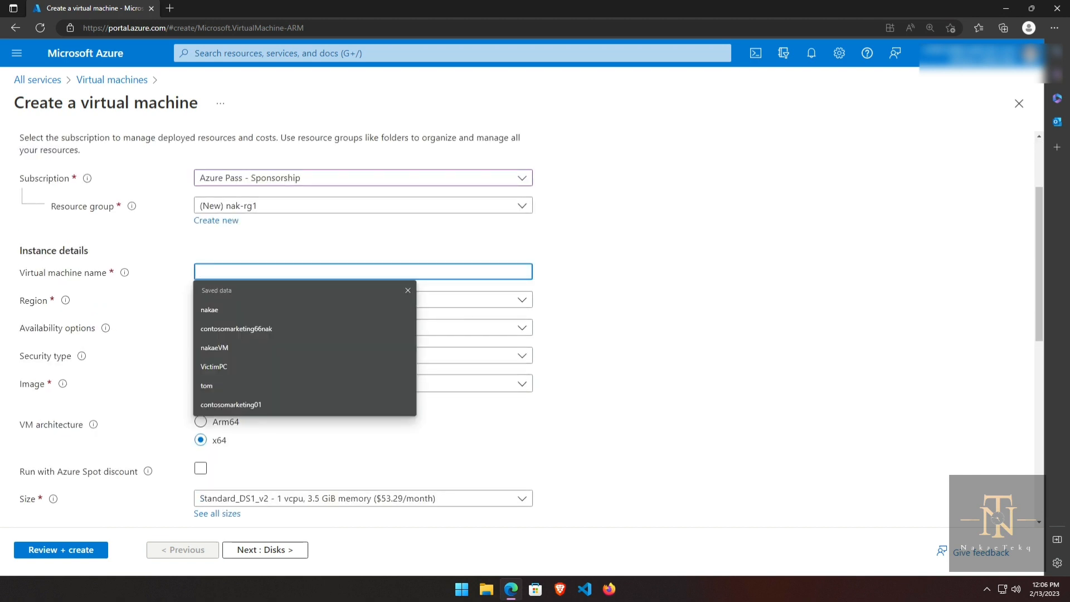
{"action": "type", "text": "test"}
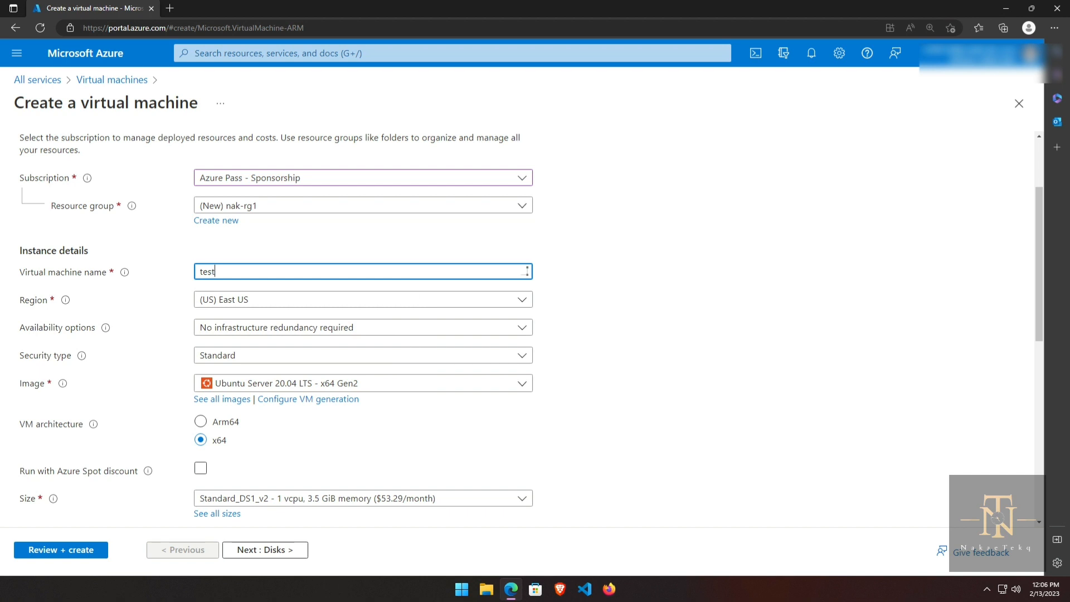
{"action": "type", "text": "VM"}
Step: Browse the Region list and leave the region on (US) East US
{"action": "mouse_move", "coordinate": [60, 302]}
{"action": "left_click", "coordinate": [283, 301]}
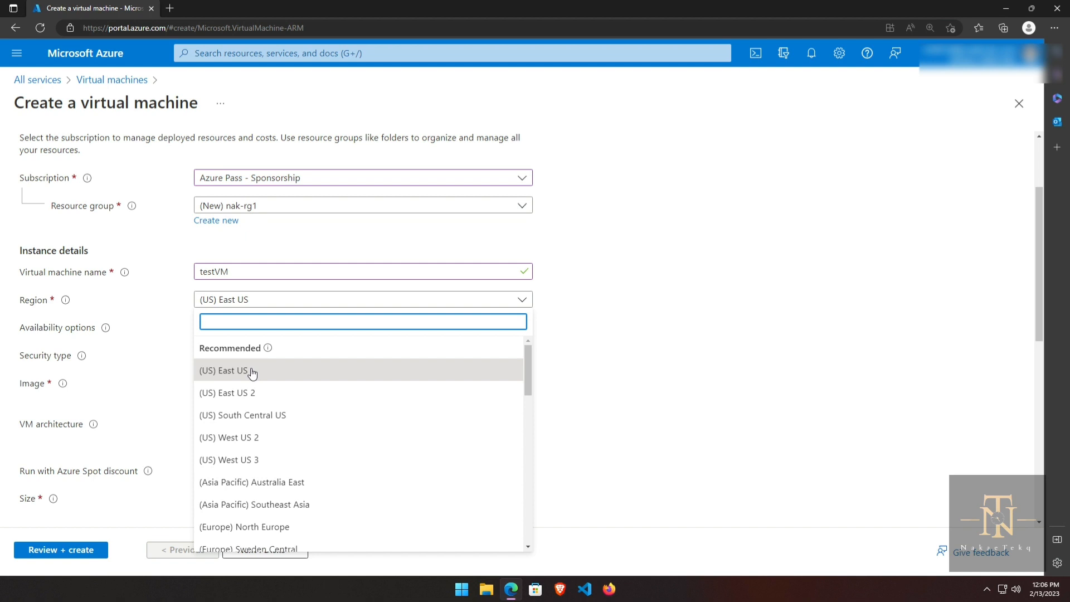
{"action": "scroll", "coordinate": [336, 490], "scroll_direction": "down", "scroll_amount": 10}
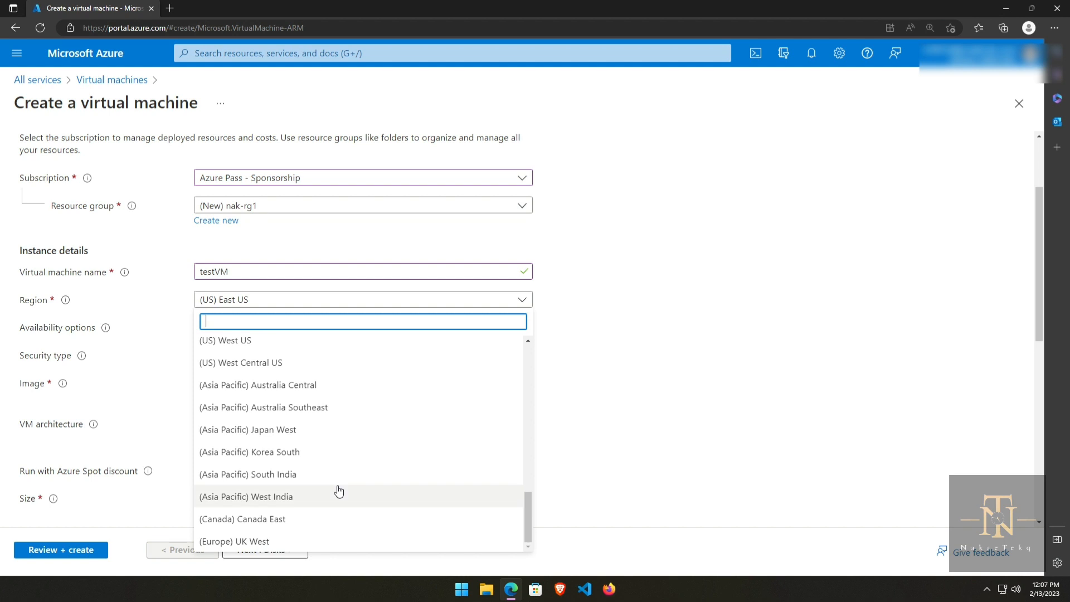
{"action": "scroll", "coordinate": [338, 491], "scroll_direction": "up", "scroll_amount": 3}
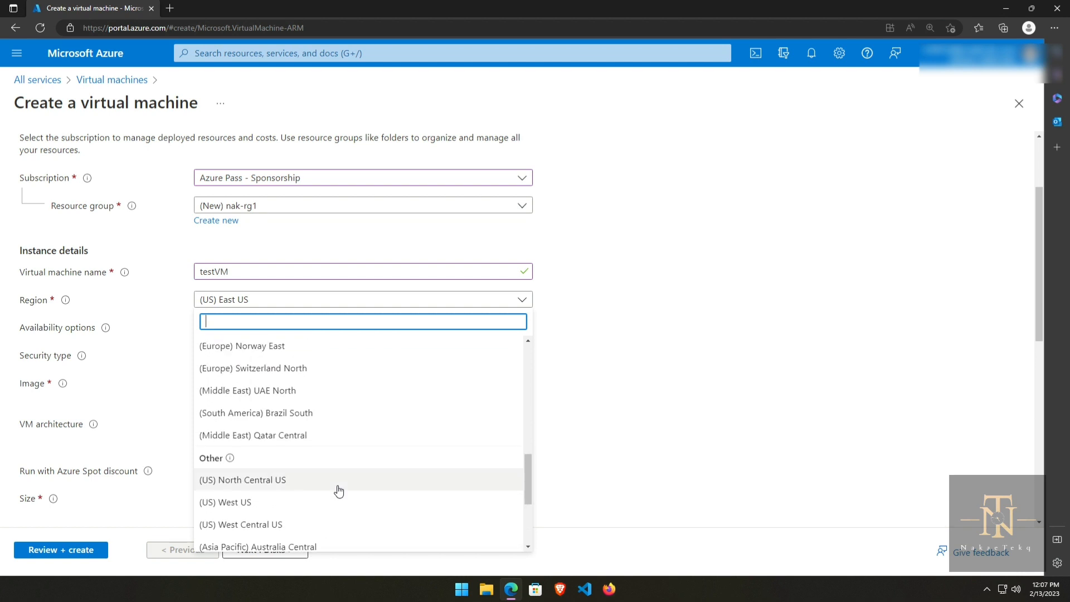
{"action": "scroll", "coordinate": [338, 491], "scroll_direction": "up", "scroll_amount": 5}
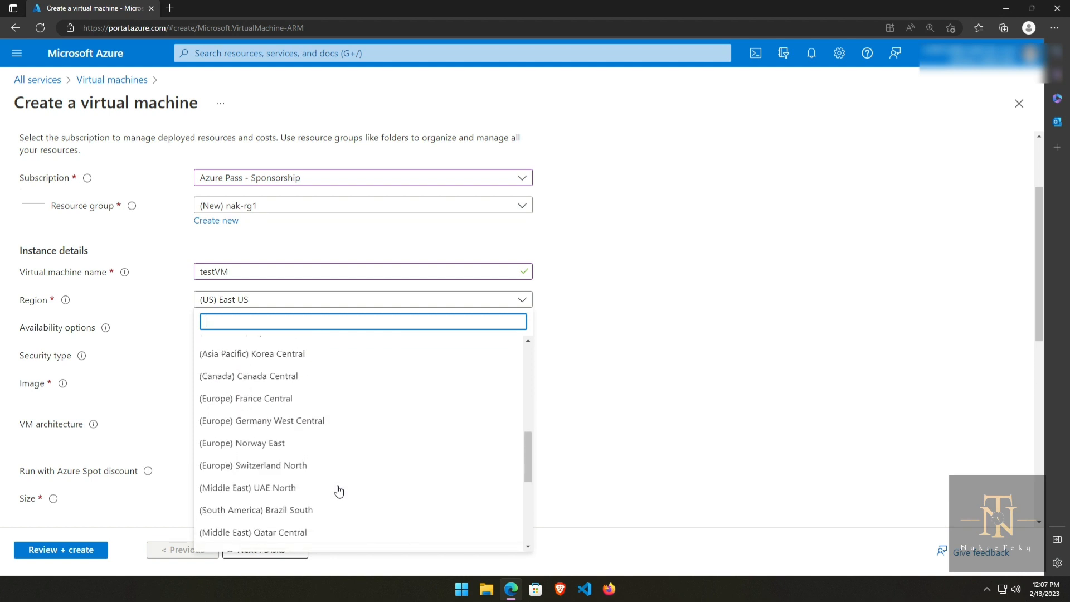
{"action": "scroll", "coordinate": [339, 490], "scroll_direction": "up", "scroll_amount": 1}
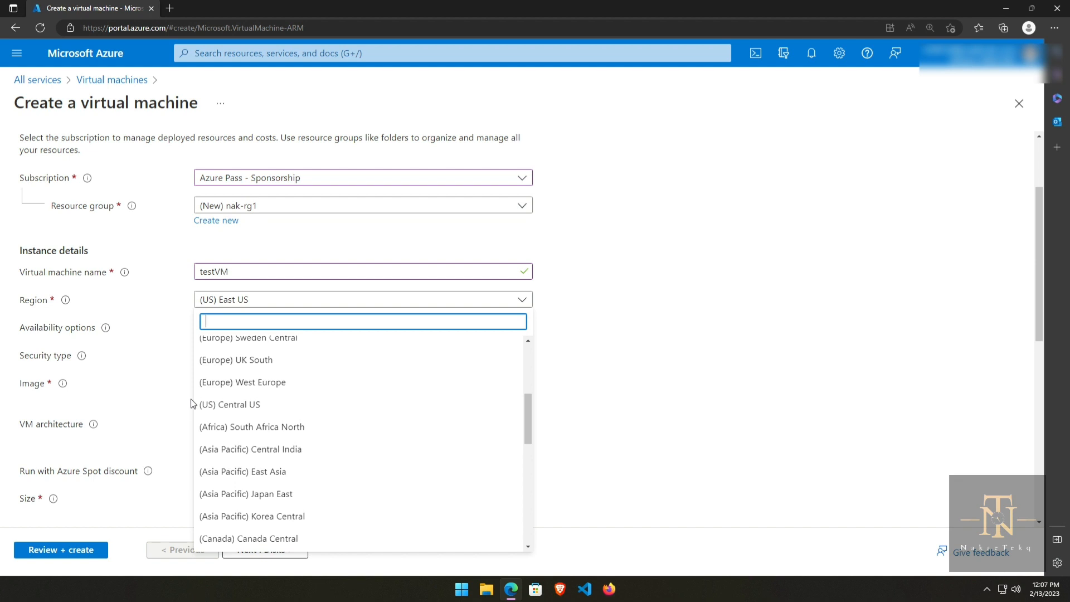
{"action": "left_click", "coordinate": [179, 355]}
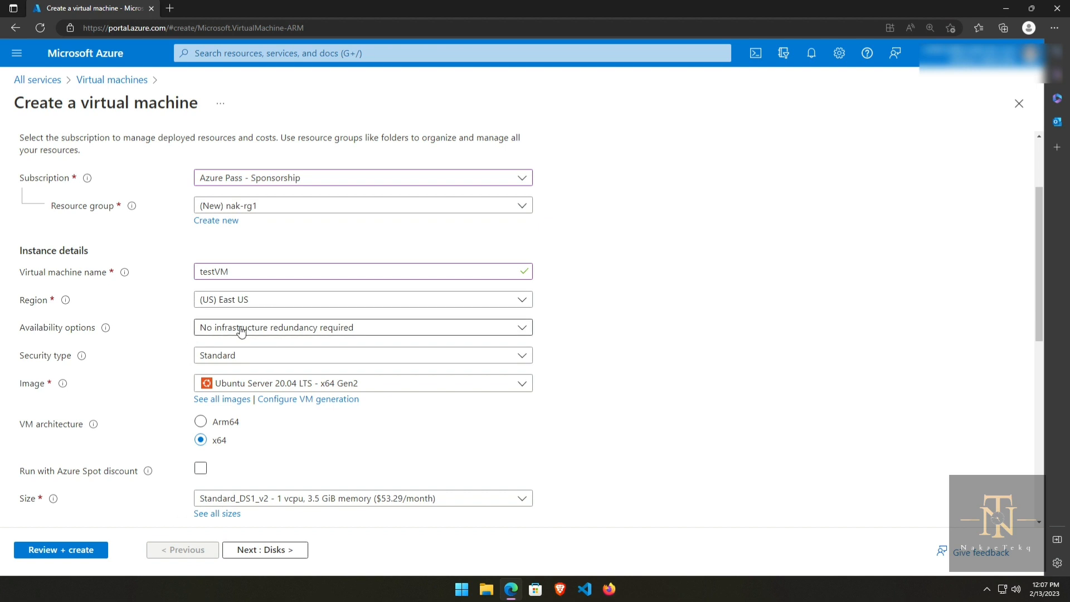
{"action": "left_click", "coordinate": [415, 331]}
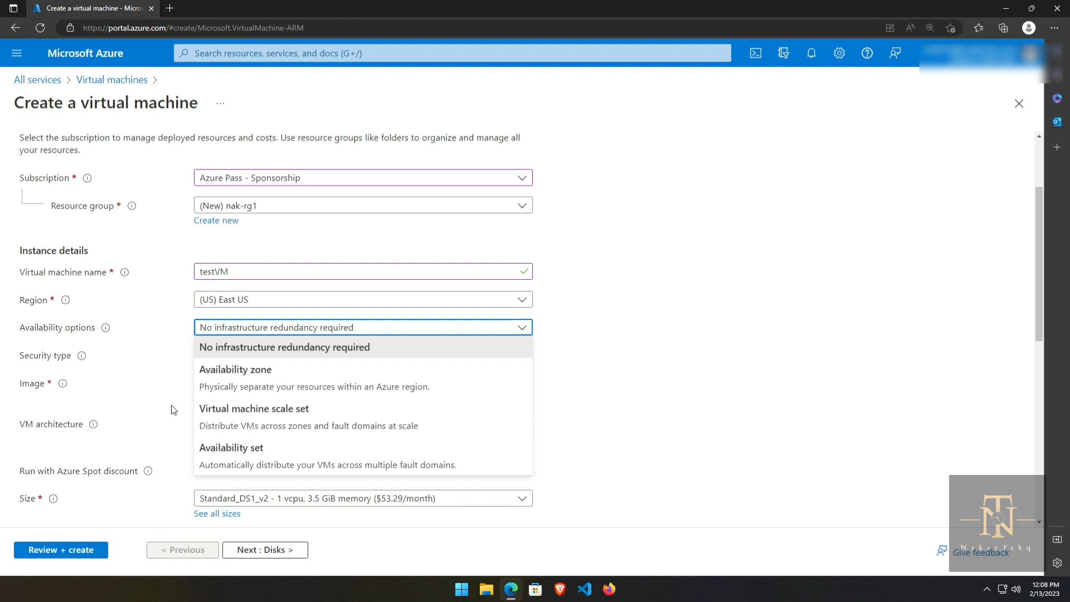
{"action": "left_click", "coordinate": [576, 338]}
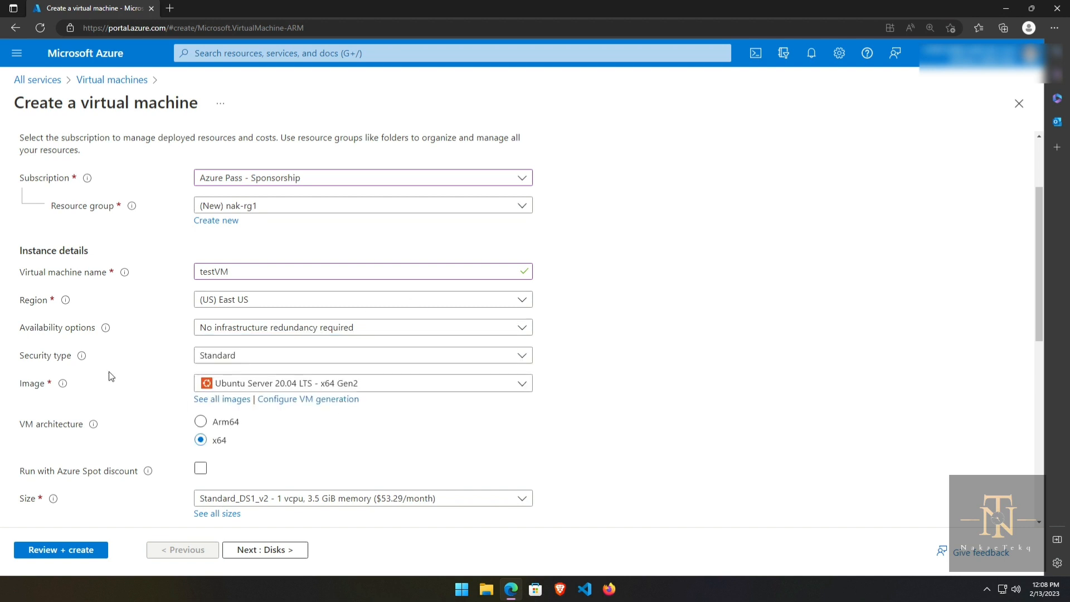
{"action": "left_click", "coordinate": [287, 359]}
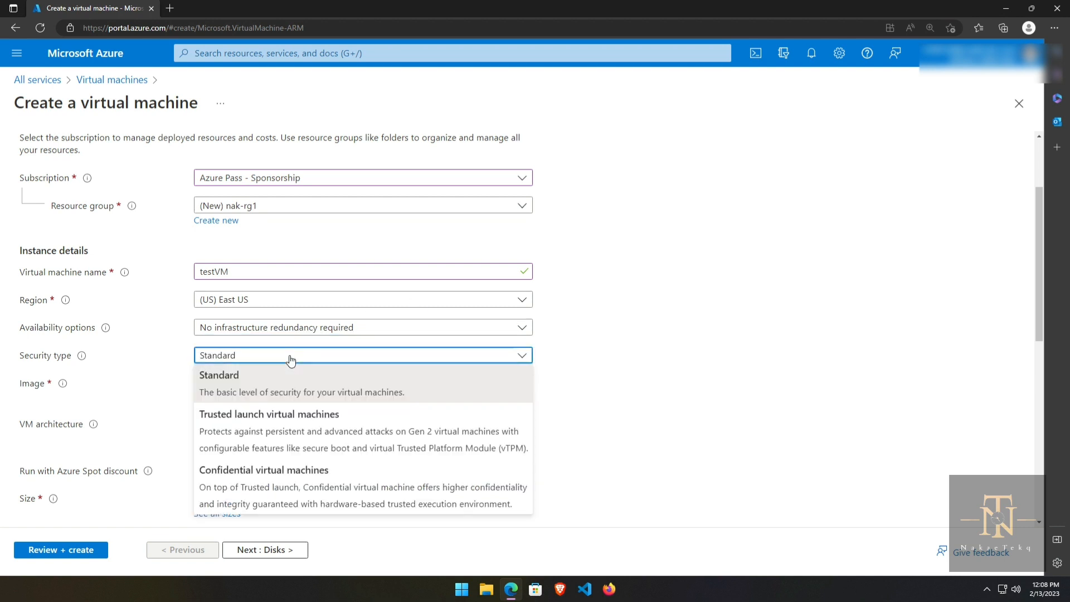
{"action": "left_click", "coordinate": [253, 377]}
{"action": "scroll", "coordinate": [425, 390], "scroll_direction": "down", "scroll_amount": 1}
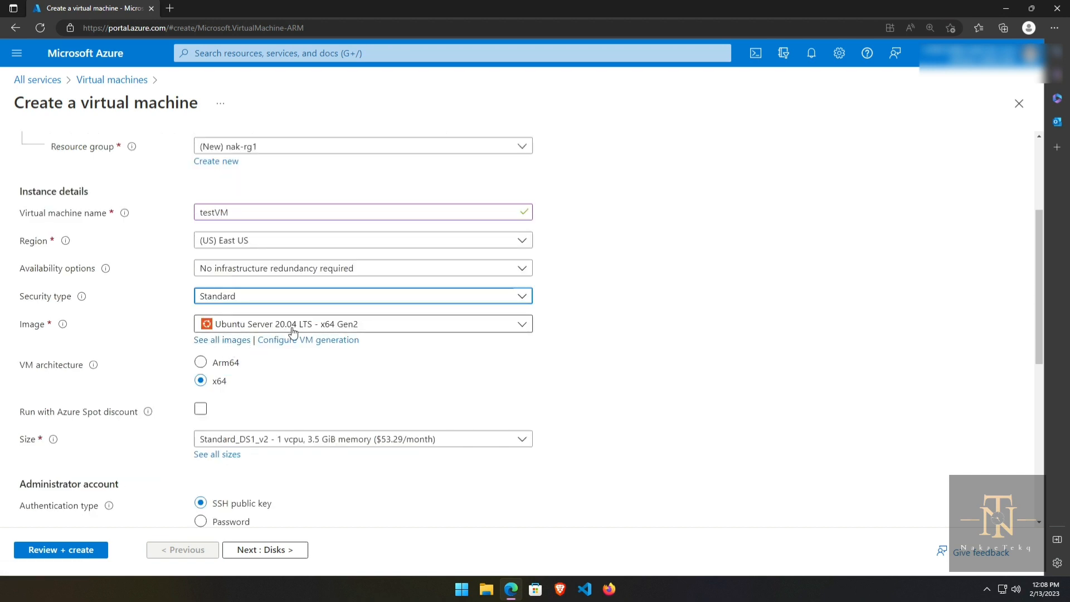
{"action": "left_click", "coordinate": [406, 326]}
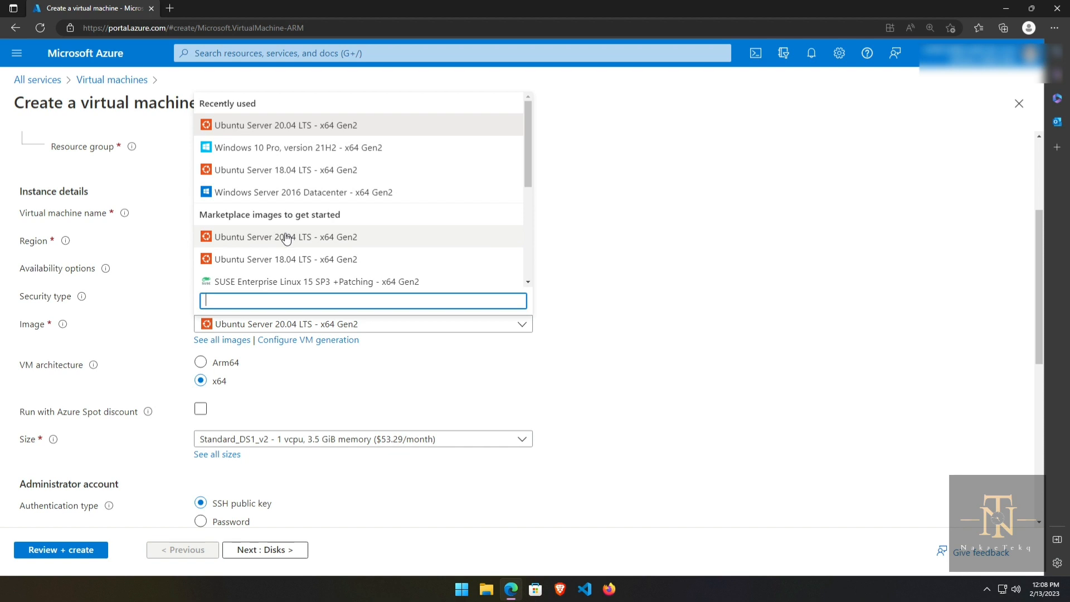
{"action": "scroll", "coordinate": [286, 238], "scroll_direction": "down", "scroll_amount": 3}
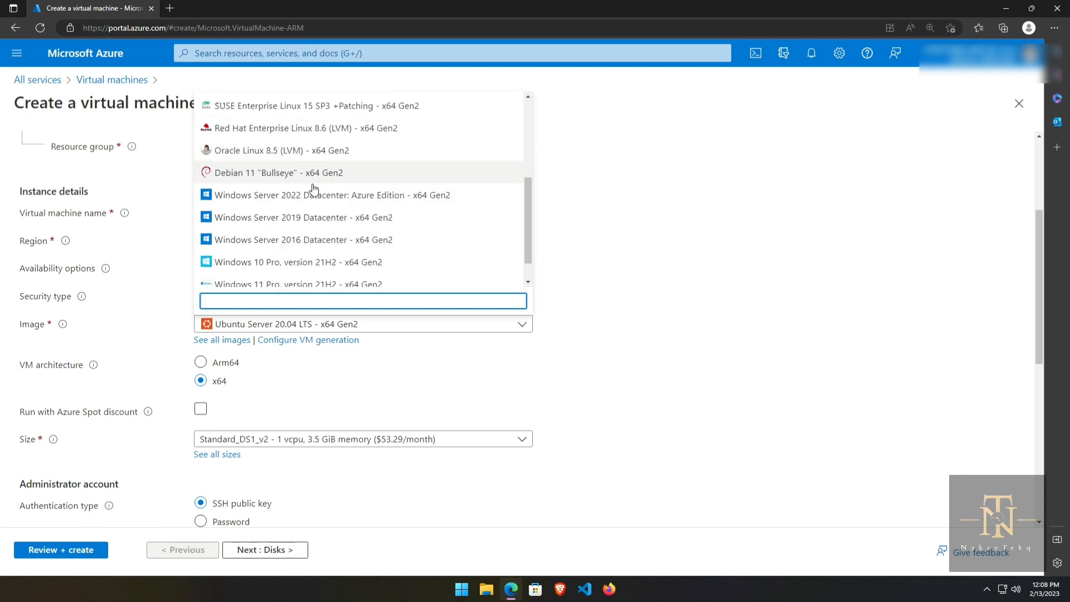
{"action": "scroll", "coordinate": [316, 251], "scroll_direction": "down", "scroll_amount": 1}
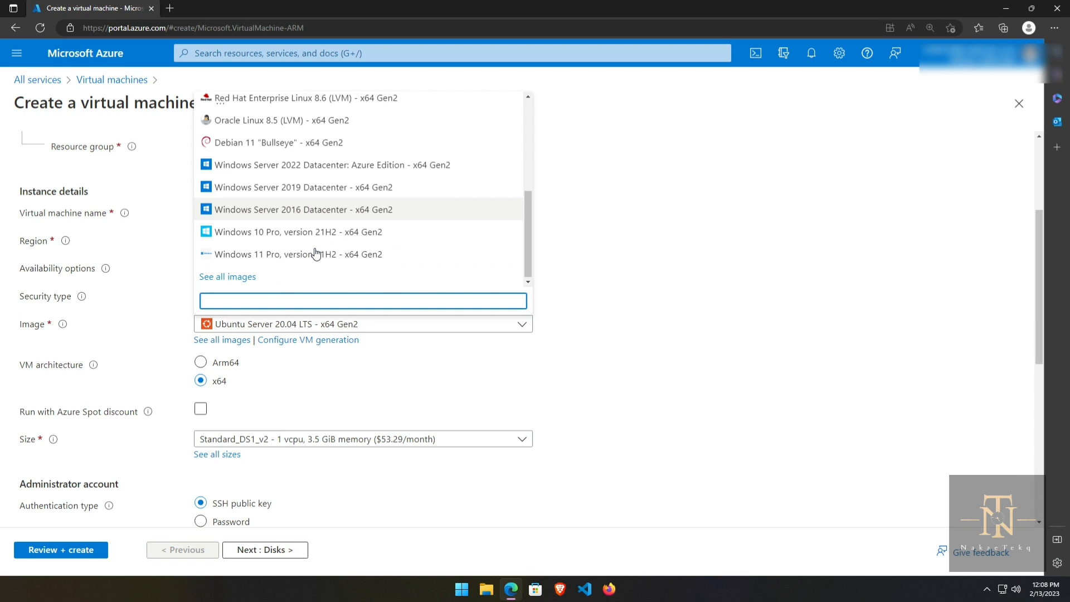
{"action": "left_click", "coordinate": [222, 344]}
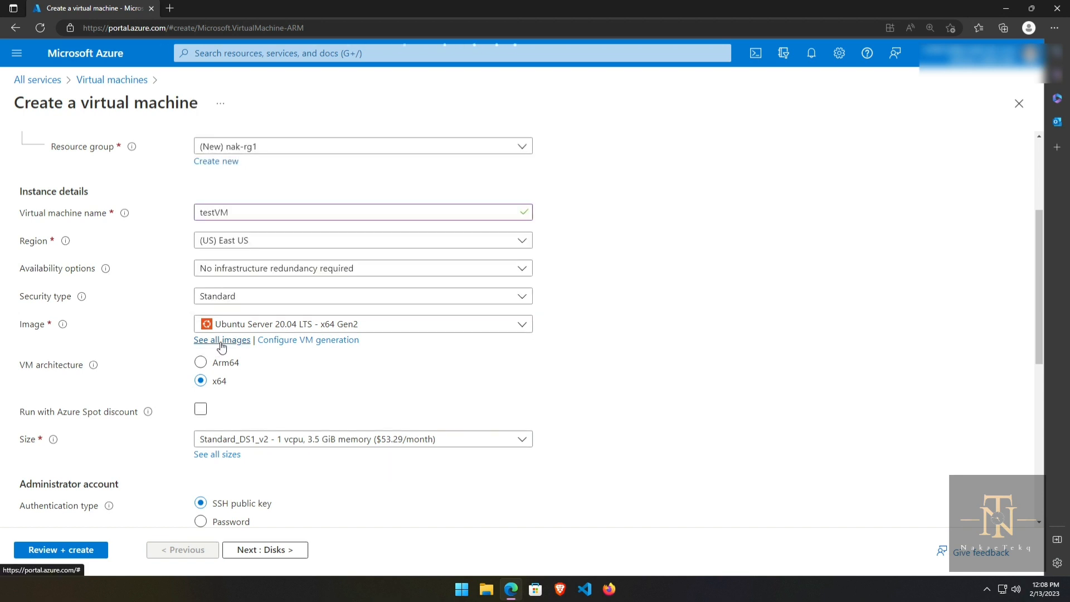
Step: From all images, select Windows Server 2019 Datacenter - x64 Gen2 as the VM image
{"action": "left_click", "coordinate": [221, 344]}
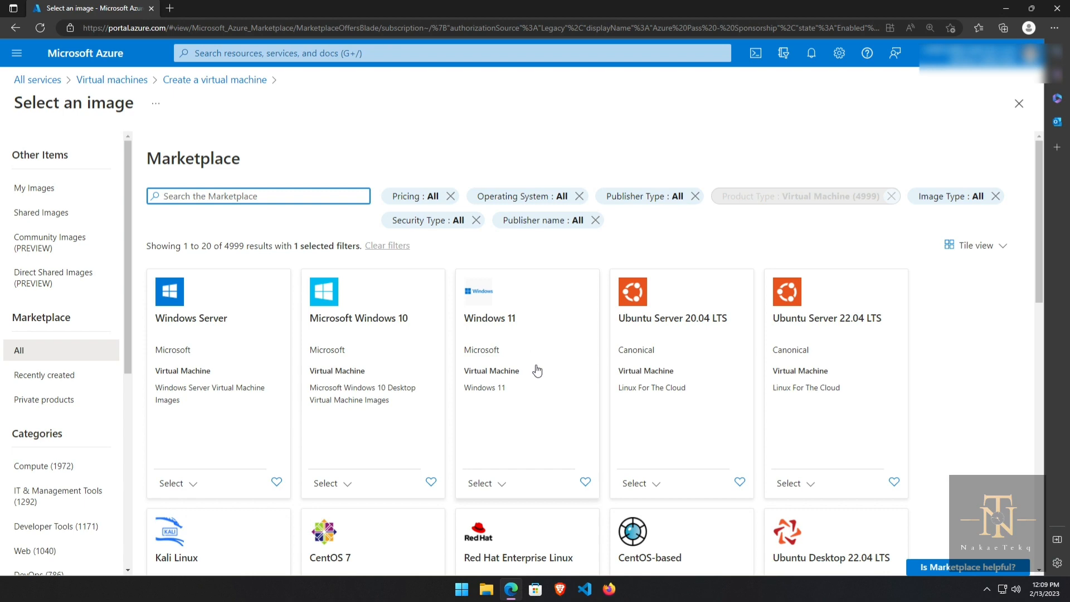
{"action": "scroll", "coordinate": [536, 370], "scroll_direction": "down", "scroll_amount": 8}
{"action": "scroll", "coordinate": [536, 371], "scroll_direction": "down", "scroll_amount": 4}
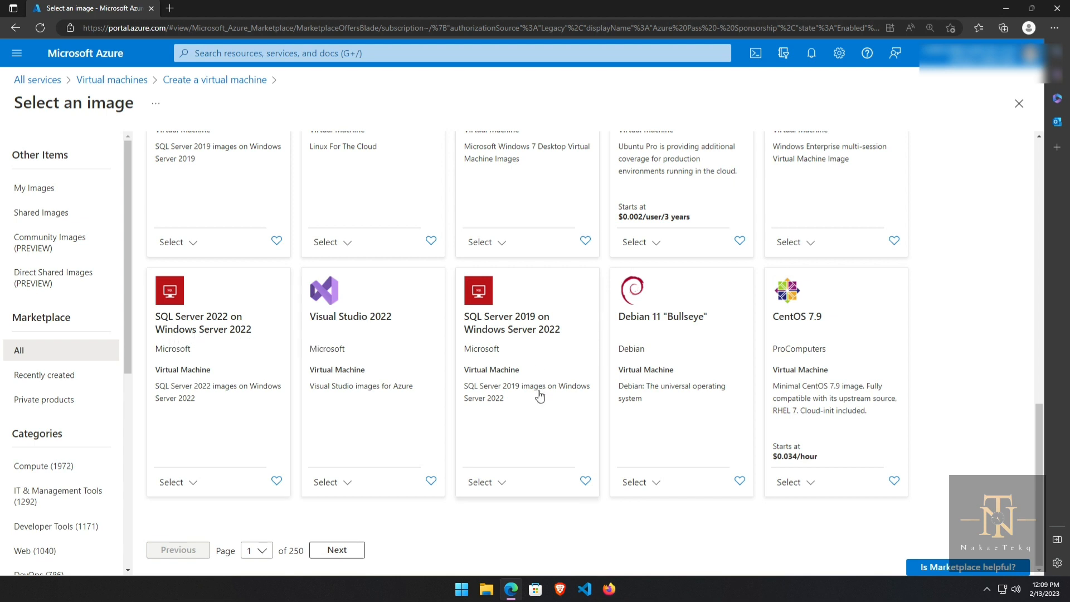
{"action": "scroll", "coordinate": [539, 395], "scroll_direction": "up", "scroll_amount": 10}
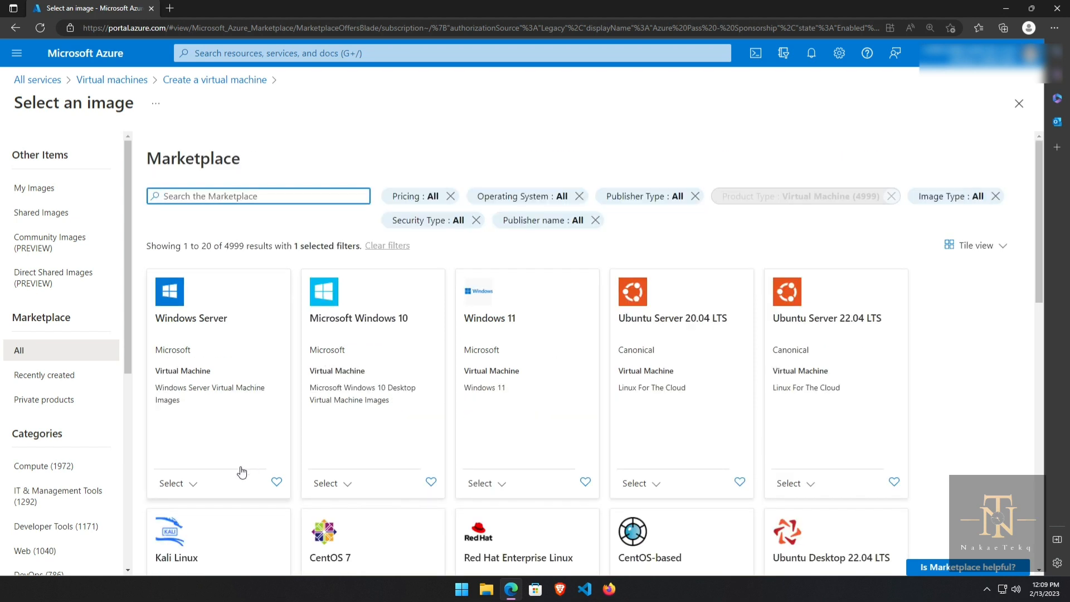
{"action": "left_click", "coordinate": [186, 487]}
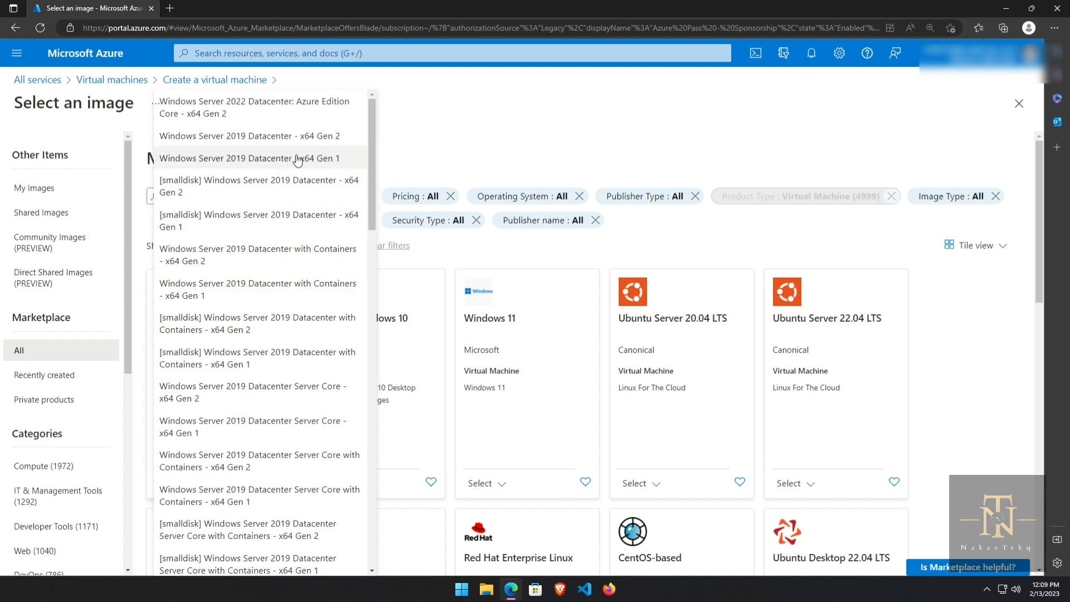
{"action": "left_click", "coordinate": [291, 137]}
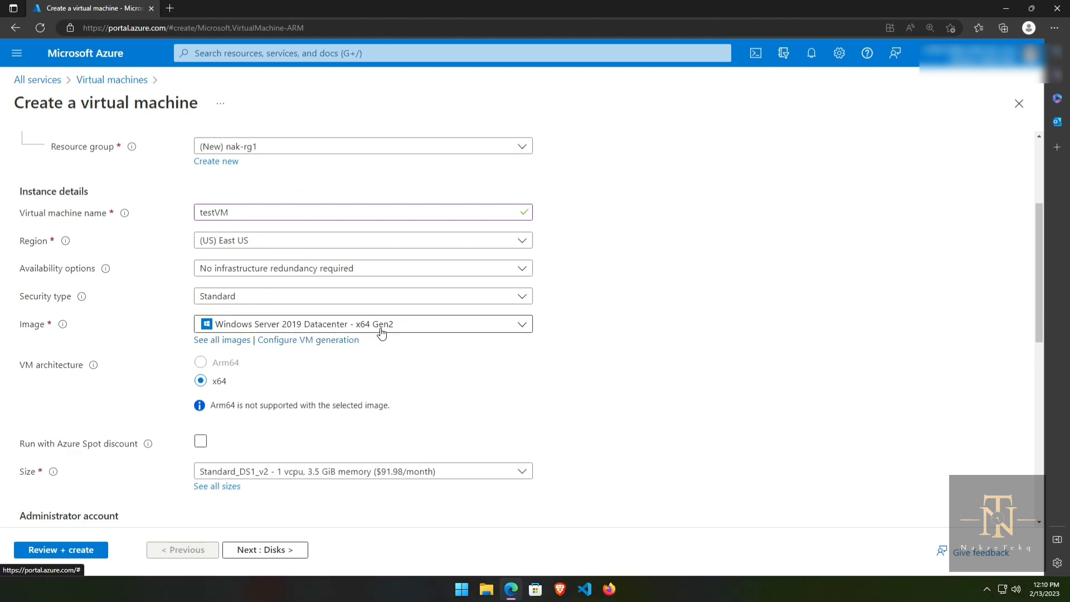
{"action": "scroll", "coordinate": [328, 393], "scroll_direction": "down", "scroll_amount": 2}
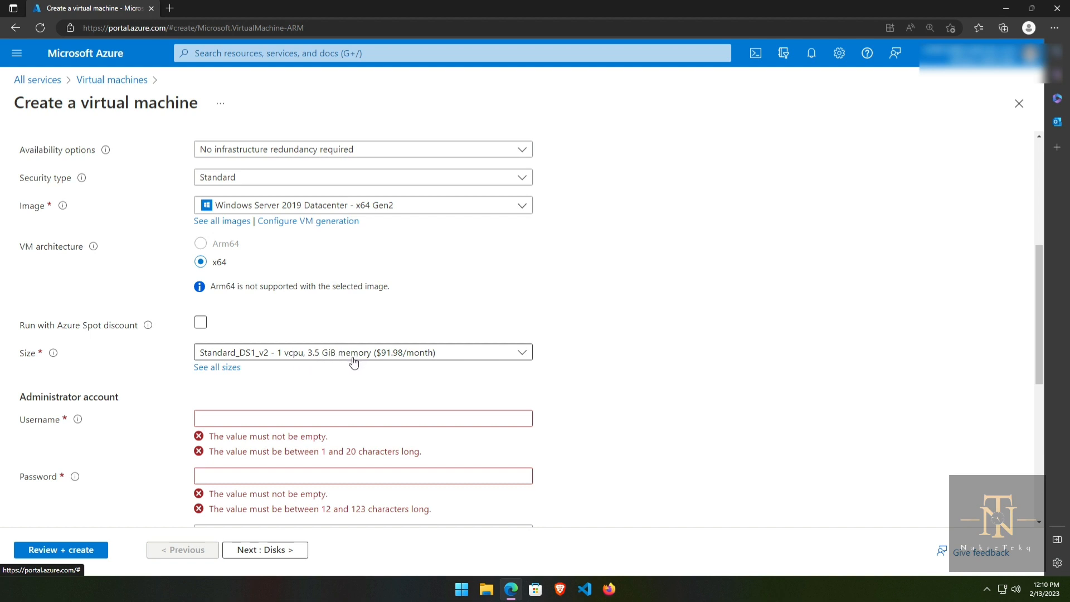
{"action": "left_click", "coordinate": [457, 354]}
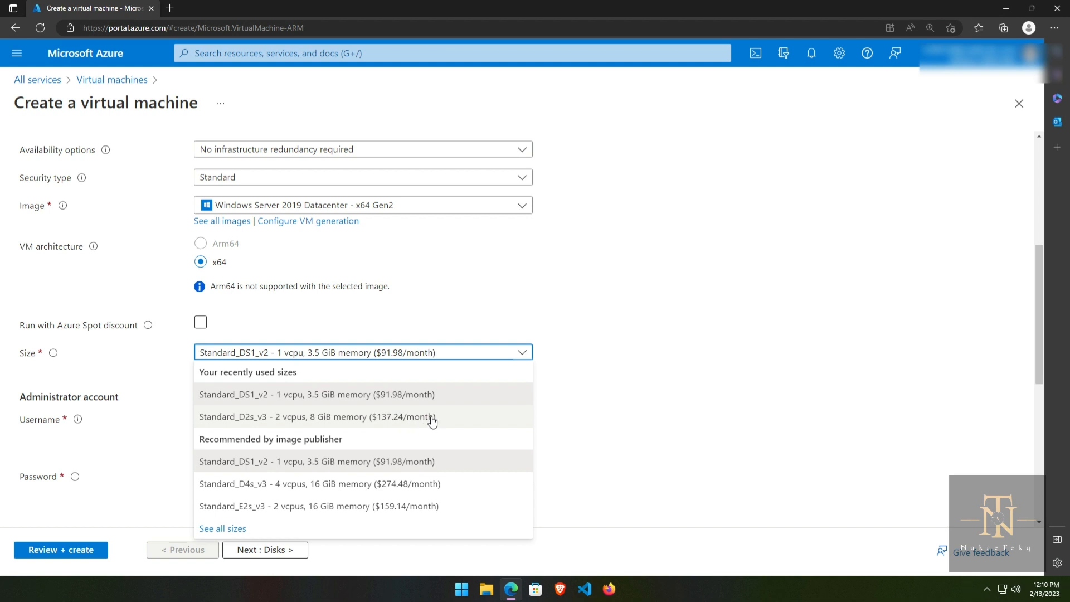
{"action": "left_click", "coordinate": [547, 348]}
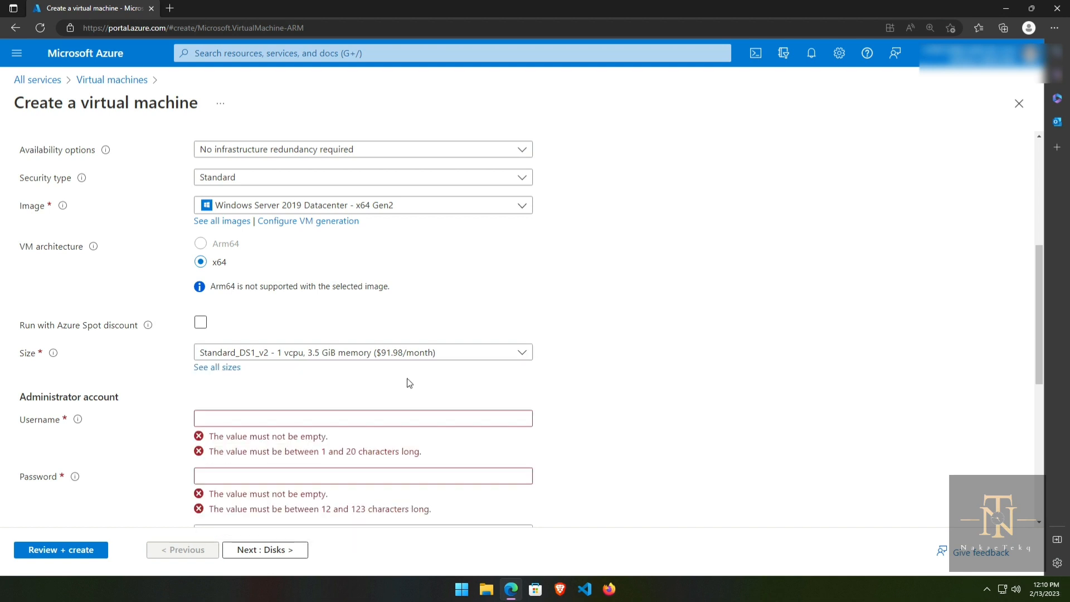
{"action": "scroll", "coordinate": [410, 383], "scroll_direction": "down", "scroll_amount": 3}
Step: Enter the administrator username, ignoring the saved suggestions
{"action": "left_click", "coordinate": [237, 238]}
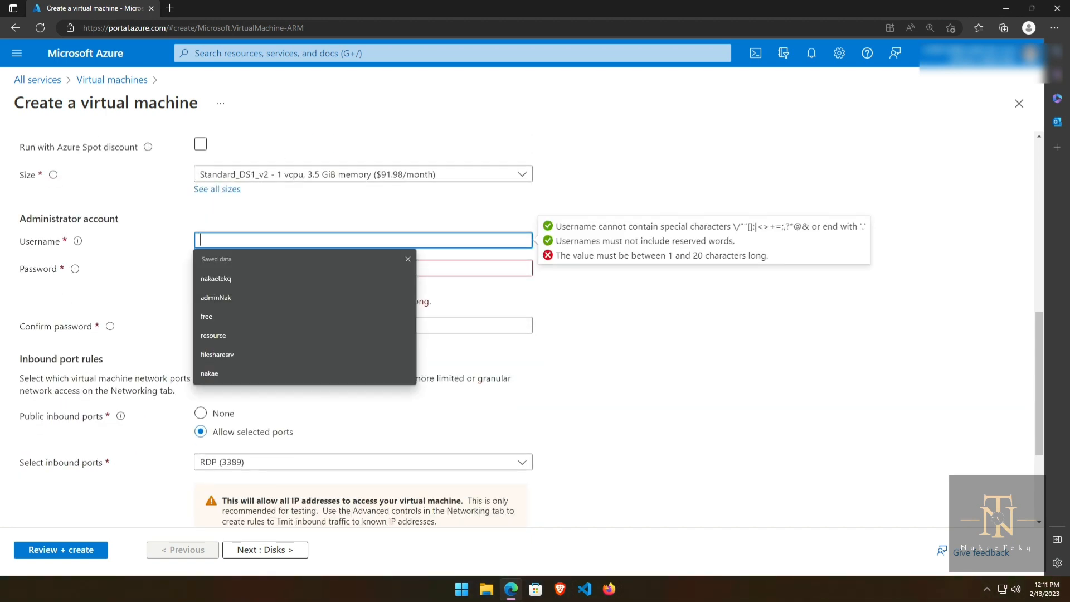
{"action": "type", "text": "nakae"}
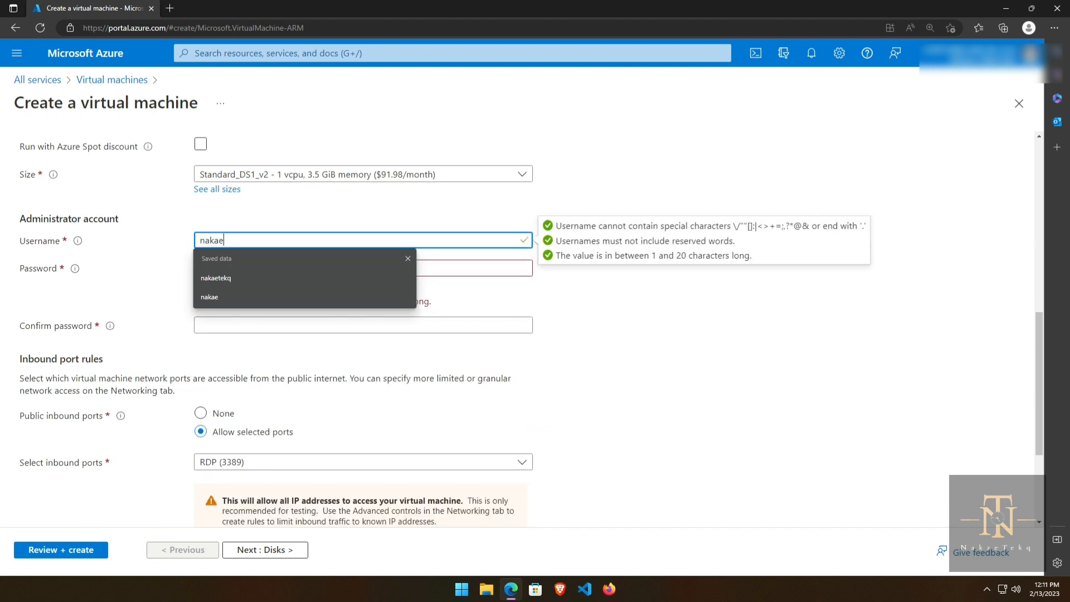
{"action": "key", "text": "Down"}
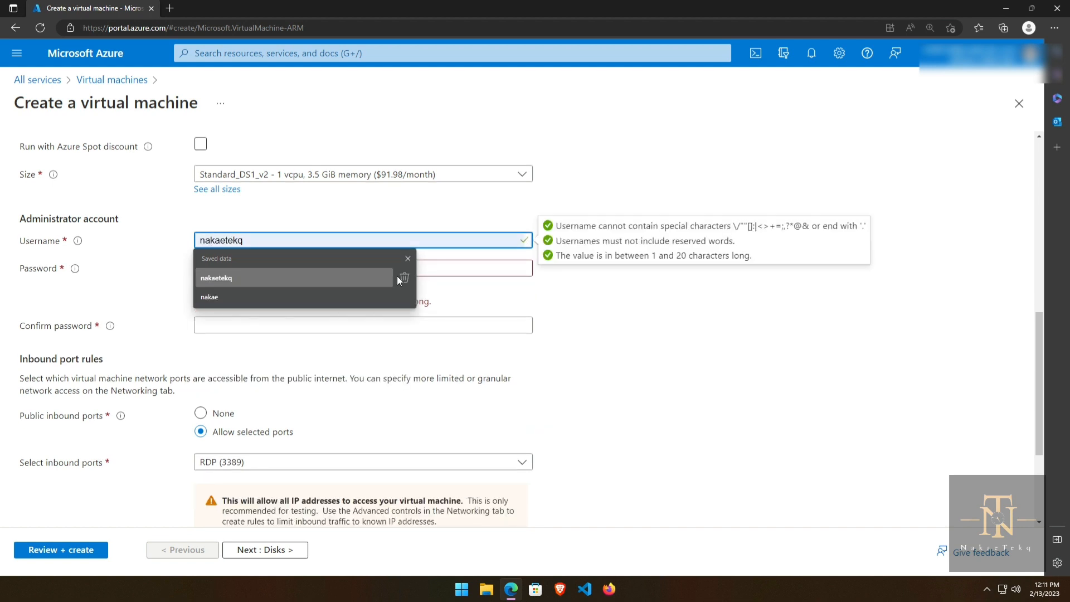
{"action": "key", "text": "Up"}
Step: Enter the administrator password and confirm it in the second field
{"action": "key", "text": "Tab"}
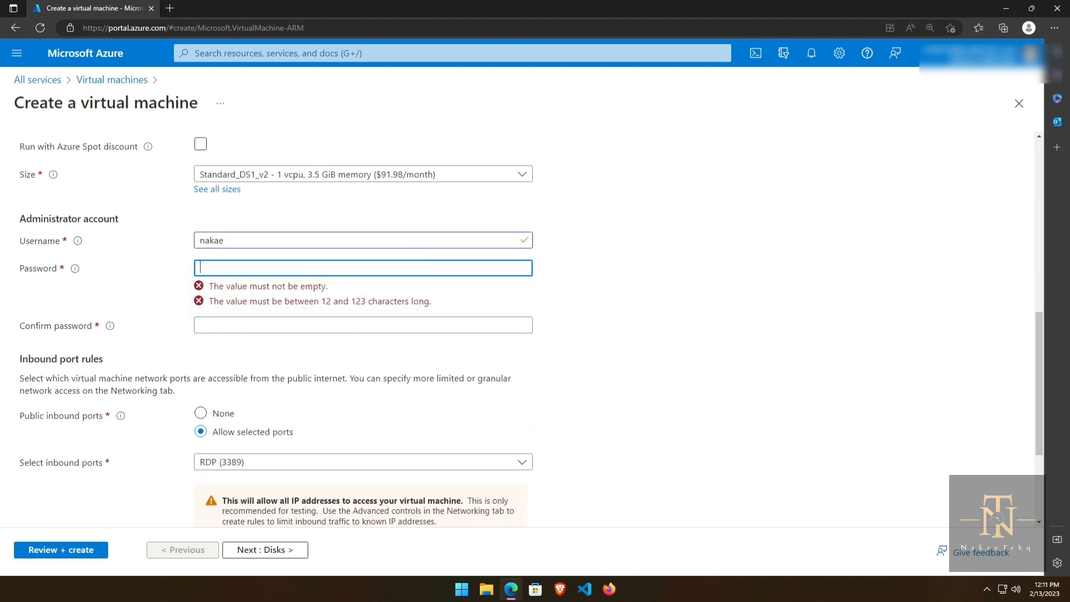
{"action": "type", "text": "••••"}
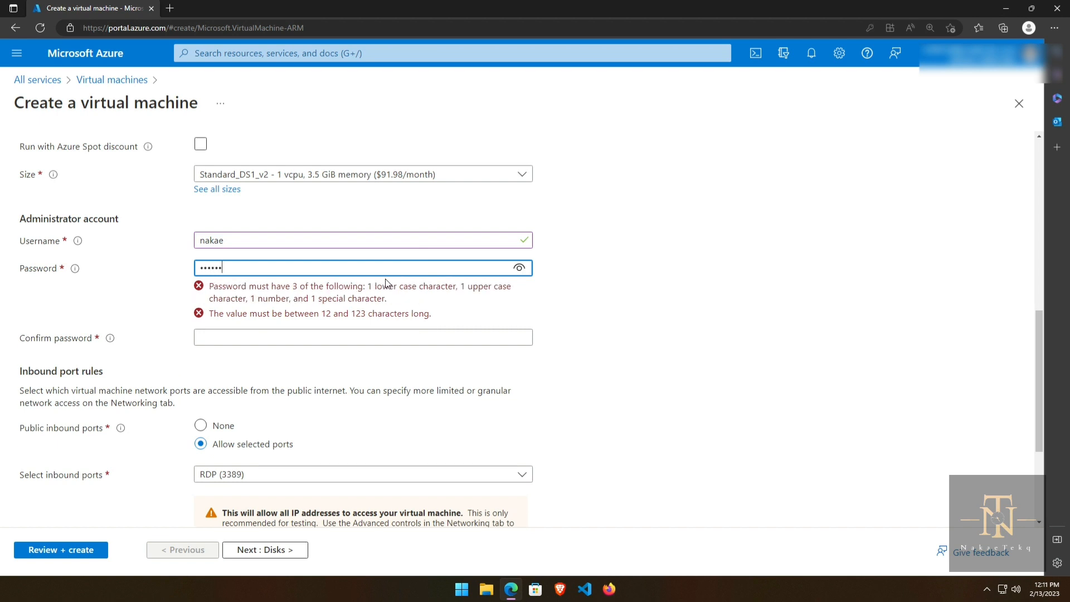
{"action": "type", "text": "•••••"}
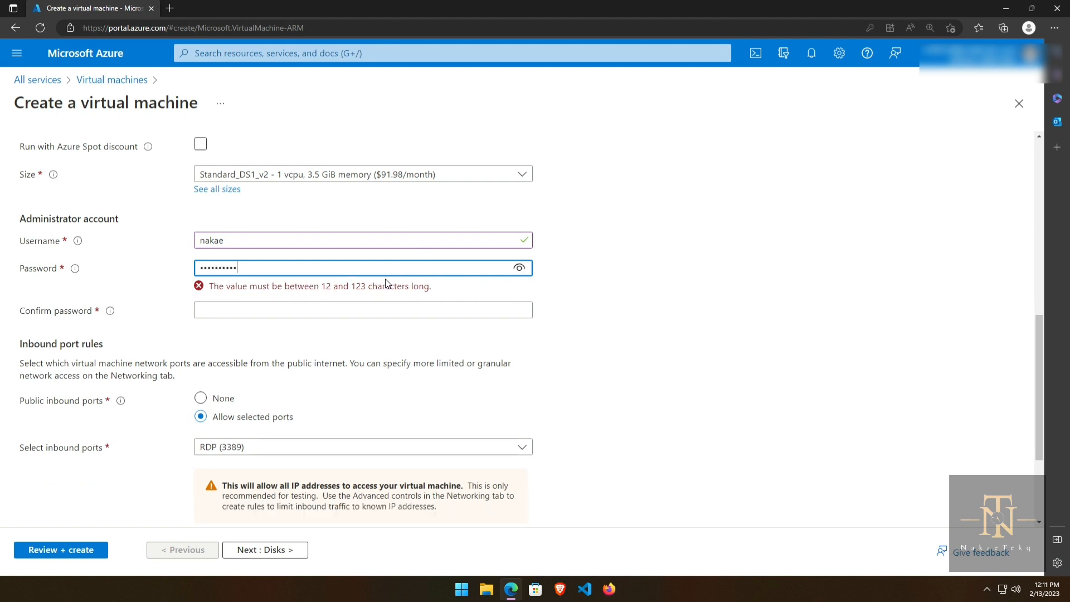
{"action": "type", "text": "•"}
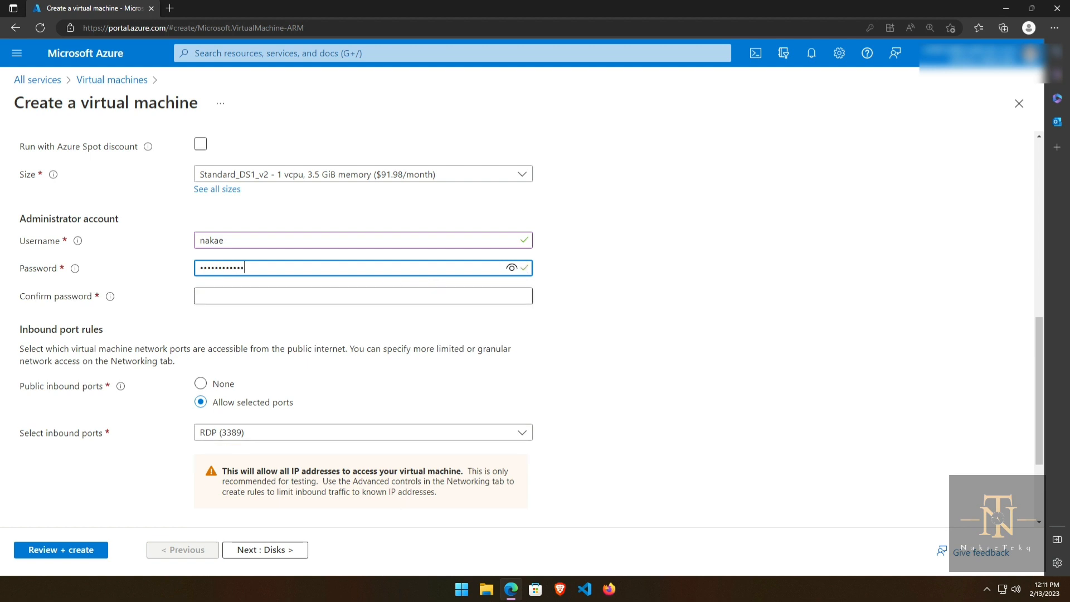
{"action": "left_click", "coordinate": [200, 296]}
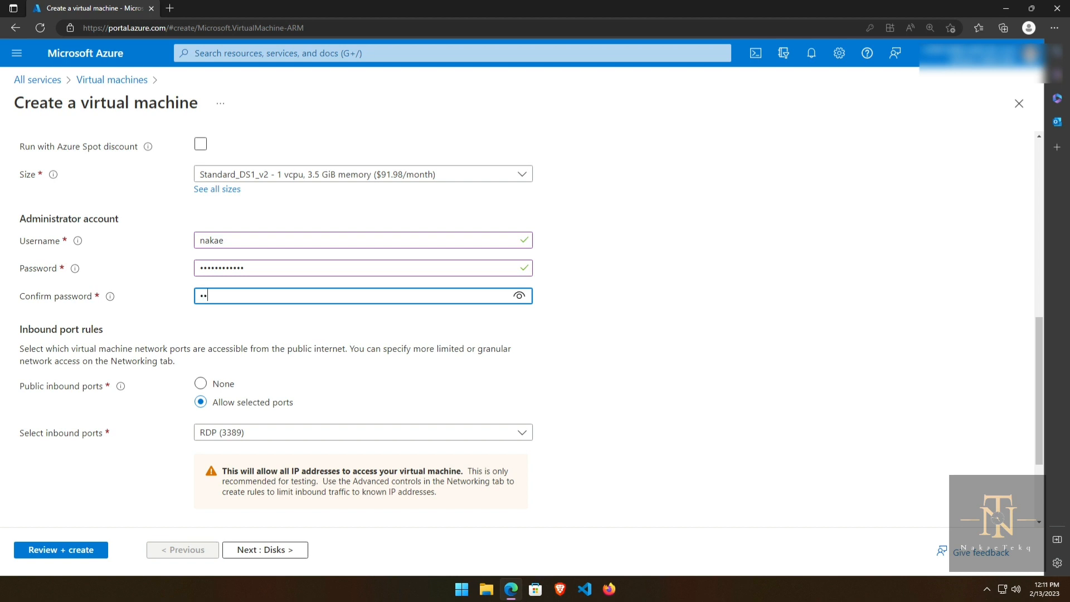
{"action": "type", "text": "••••"}
{"action": "scroll", "coordinate": [299, 394], "scroll_direction": "down", "scroll_amount": 1}
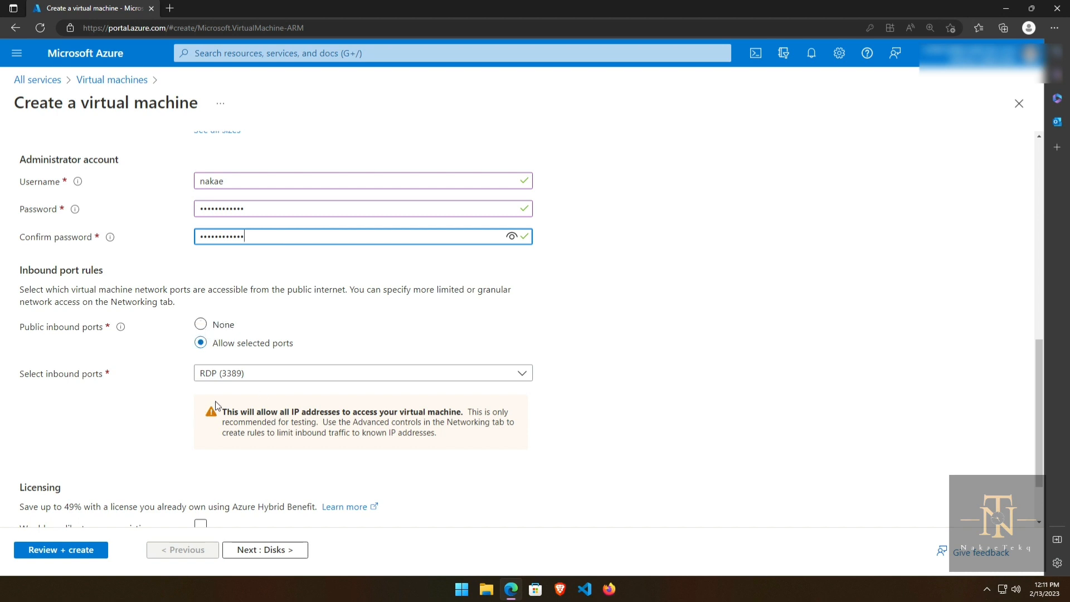
{"action": "scroll", "coordinate": [160, 441], "scroll_direction": "down", "scroll_amount": 2}
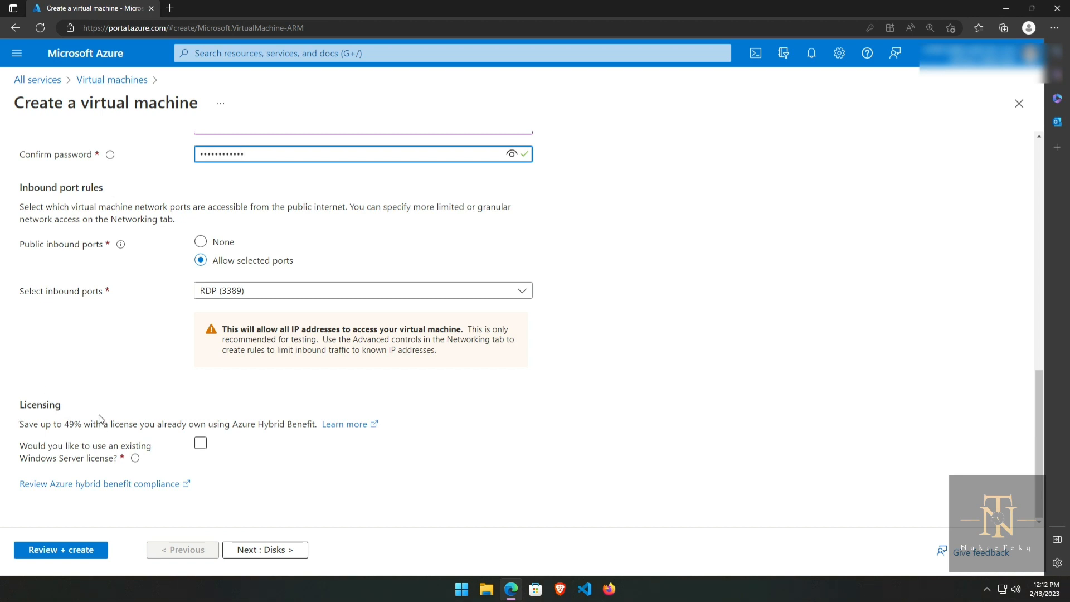
{"action": "mouse_move", "coordinate": [137, 464]}
Step: On the Disks tab, set OS disk type to Standard SSD (locally-redundant storage) and dismiss the mail toast
{"action": "left_click", "coordinate": [265, 550]}
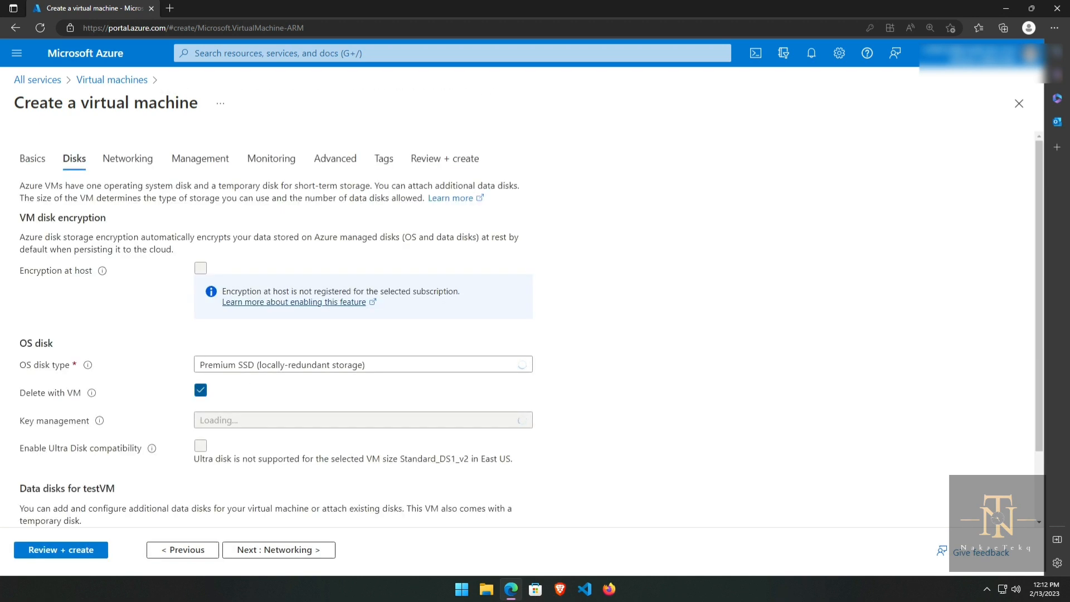
{"action": "scroll", "coordinate": [273, 352], "scroll_direction": "down", "scroll_amount": 1}
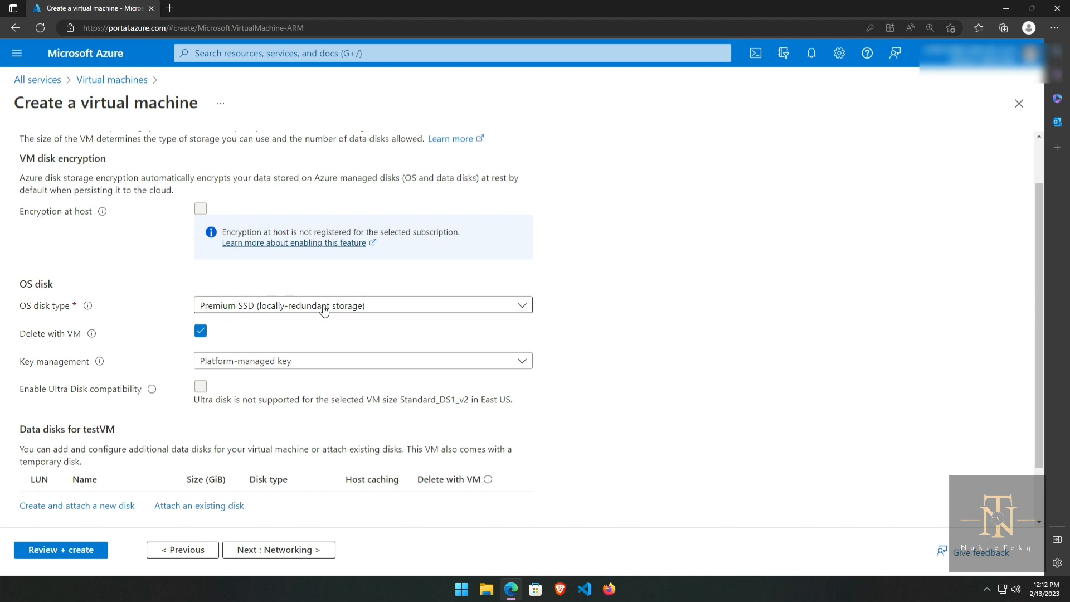
{"action": "left_click", "coordinate": [378, 309]}
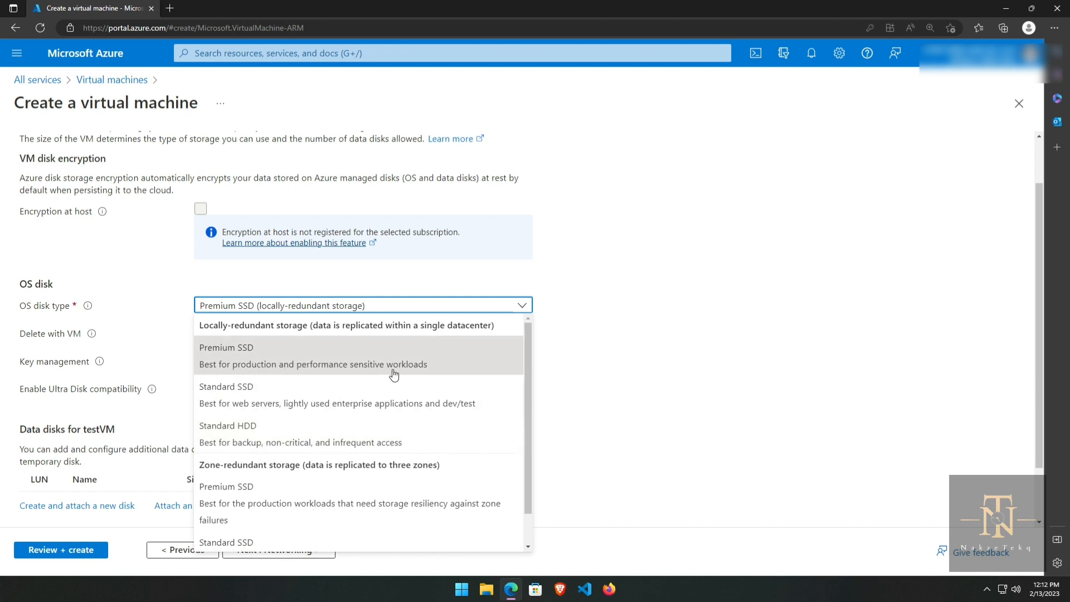
{"action": "left_click", "coordinate": [266, 405]}
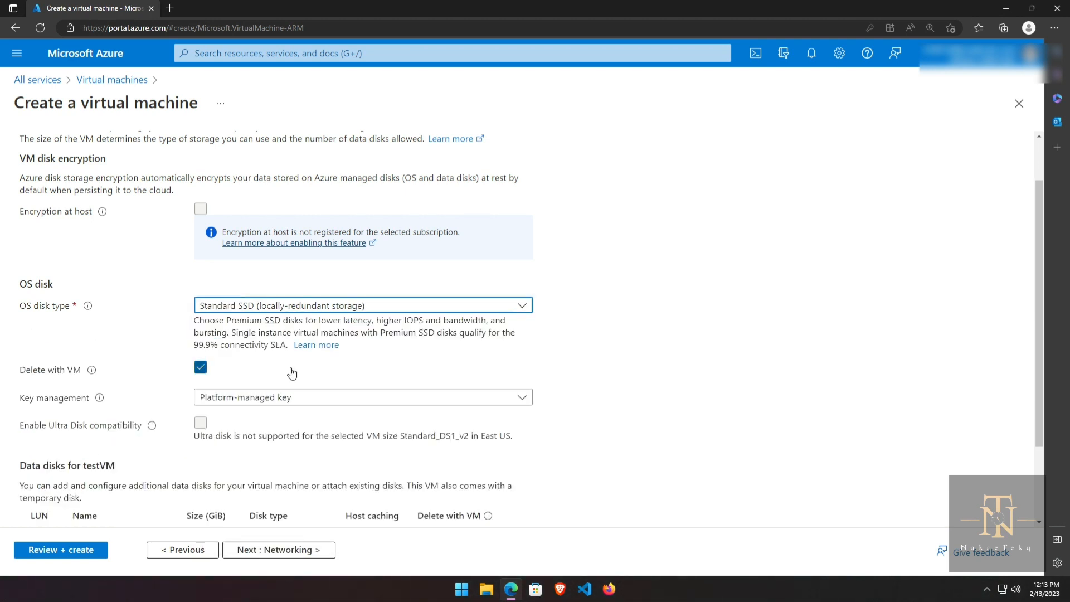
{"action": "left_click", "coordinate": [357, 308]}
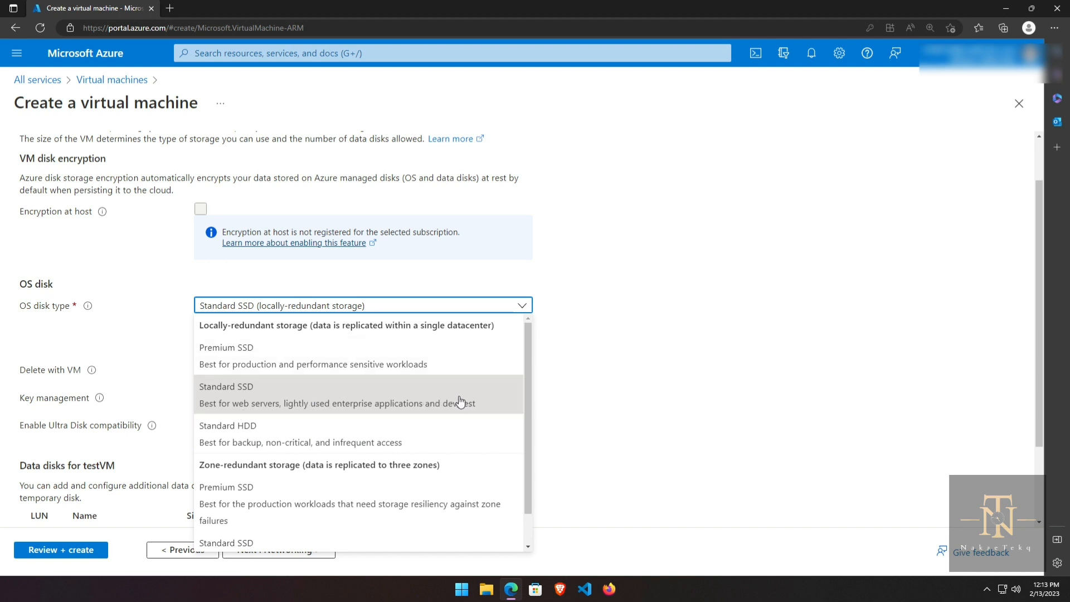
{"action": "left_click", "coordinate": [602, 401]}
{"action": "scroll", "coordinate": [423, 368], "scroll_direction": "down", "scroll_amount": 2}
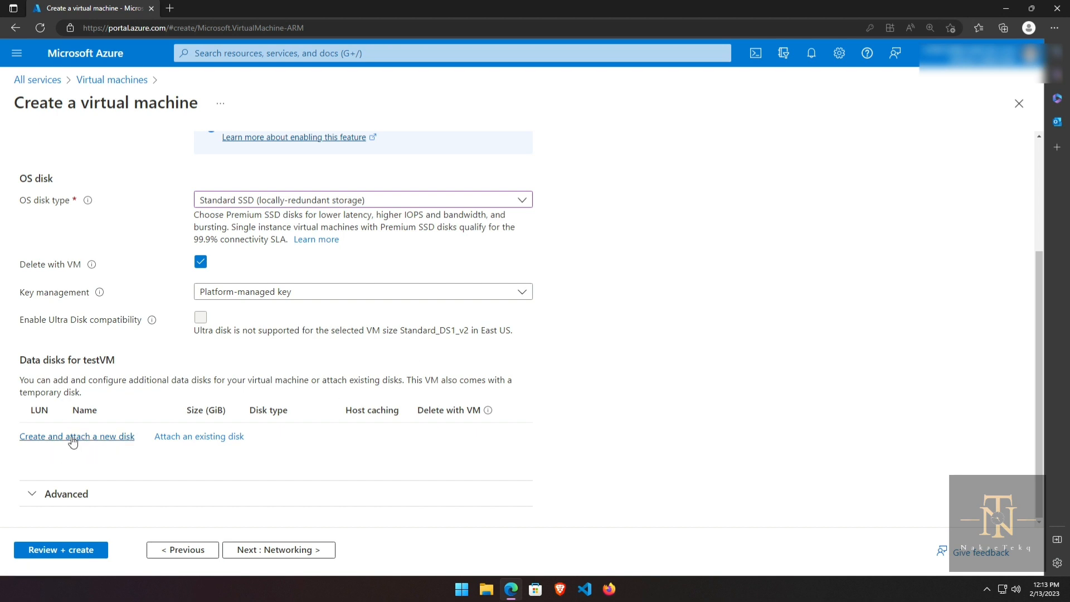
{"action": "scroll", "coordinate": [117, 407], "scroll_direction": "up", "scroll_amount": 2}
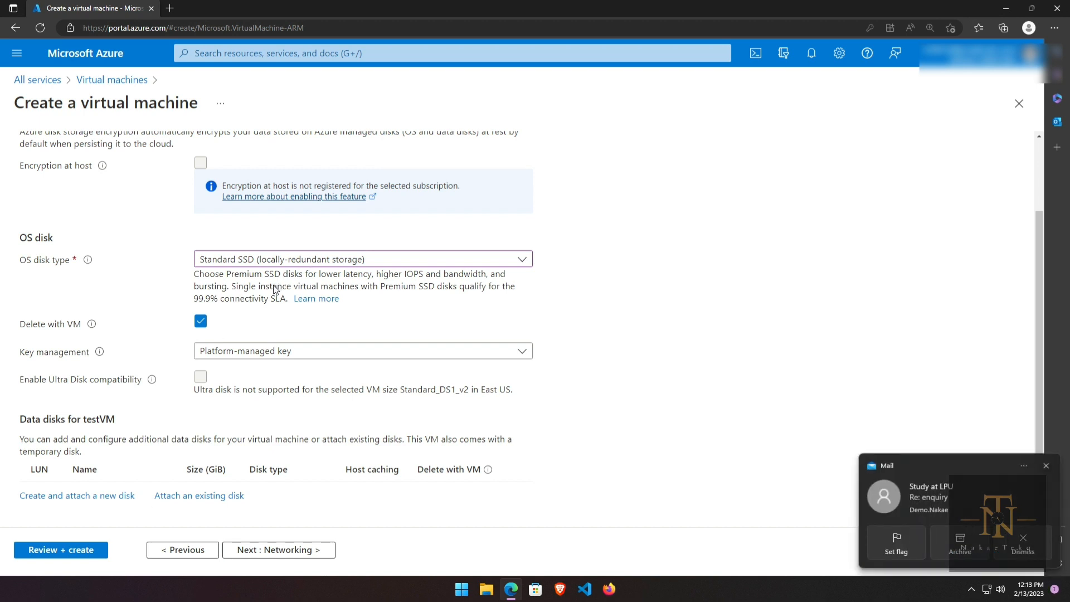
{"action": "left_click", "coordinate": [1048, 467]}
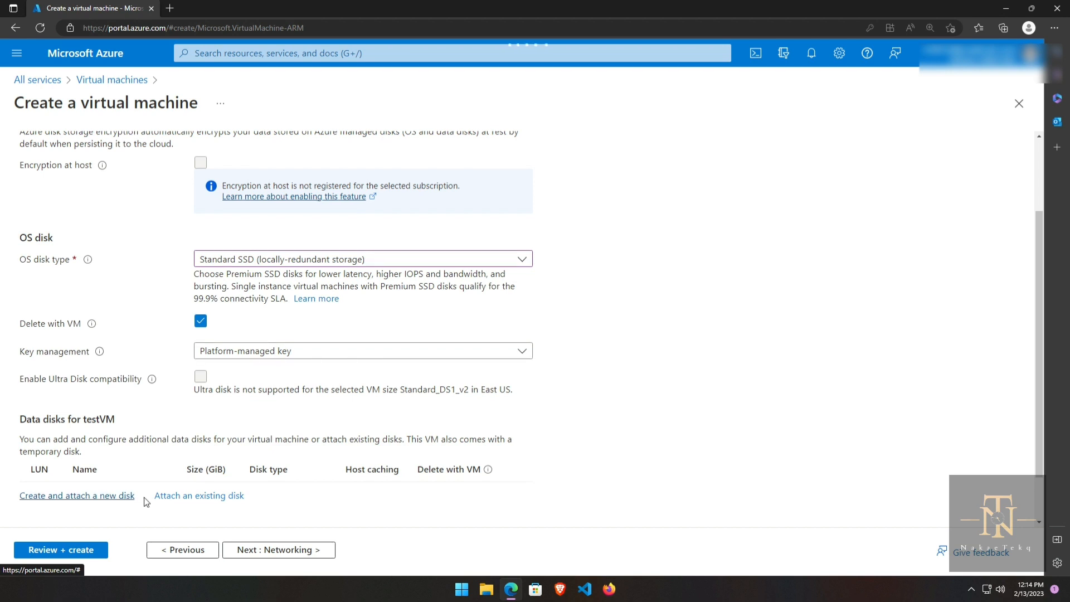
Step: Create and attach a new empty 1024 GiB data disk, testVM_DataDisk_0
{"action": "left_click", "coordinate": [81, 498]}
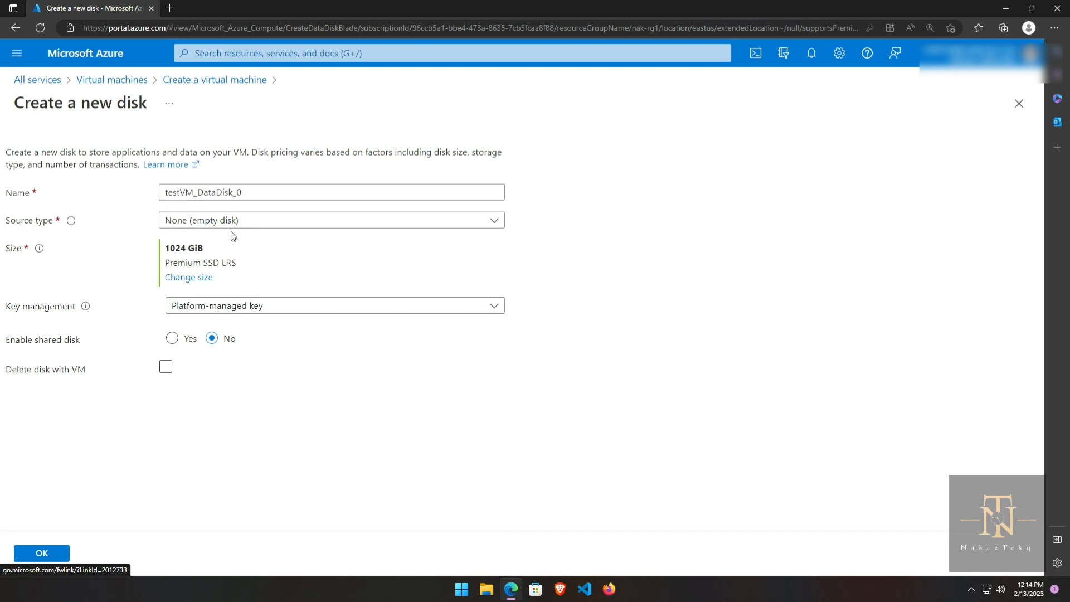
{"action": "left_click", "coordinate": [247, 226]}
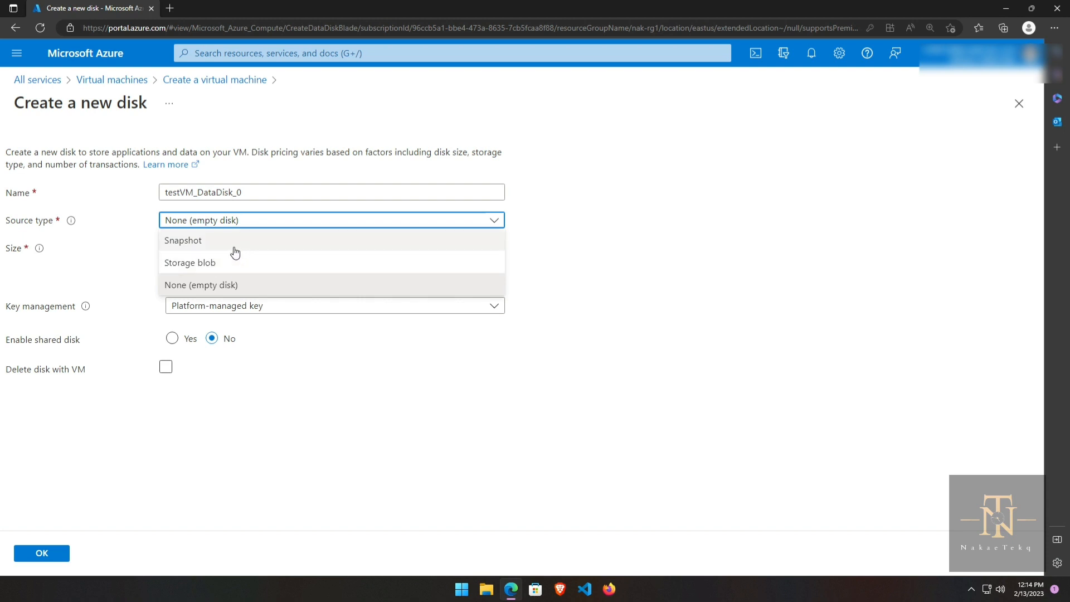
{"action": "left_click", "coordinate": [318, 395]}
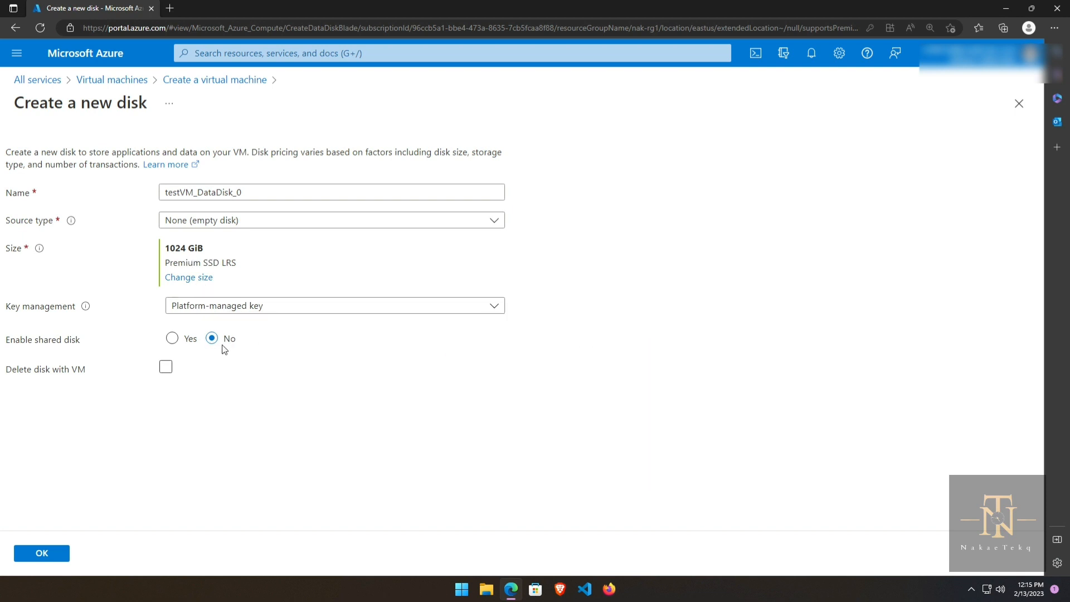
{"action": "left_click", "coordinate": [189, 369]}
{"action": "left_click", "coordinate": [52, 558]}
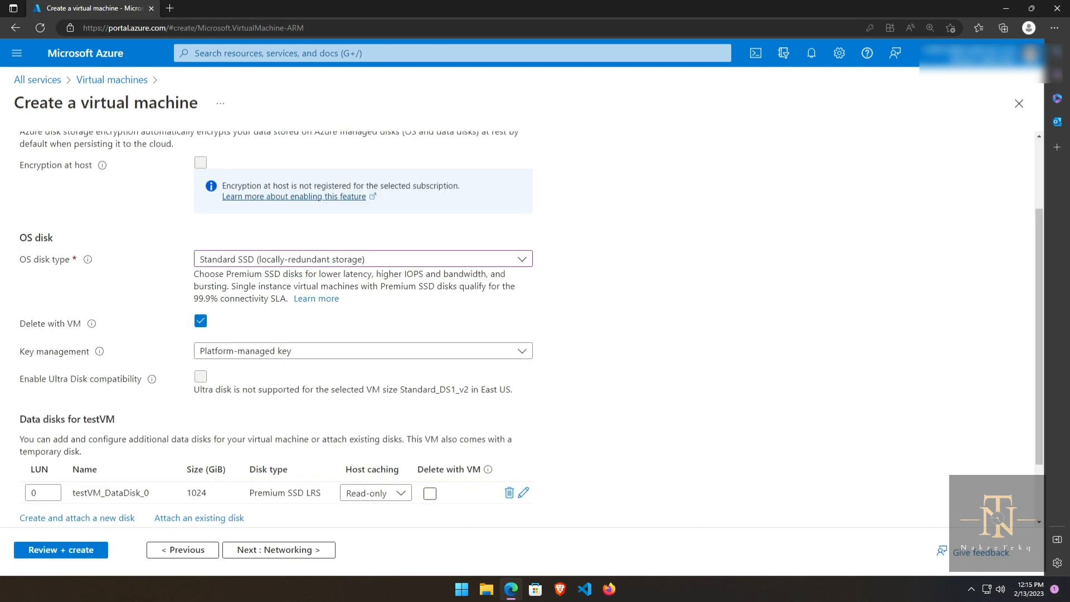
Step: Set the data disk's host caching to Read/write and move on to Networking
{"action": "left_click", "coordinate": [399, 493]}
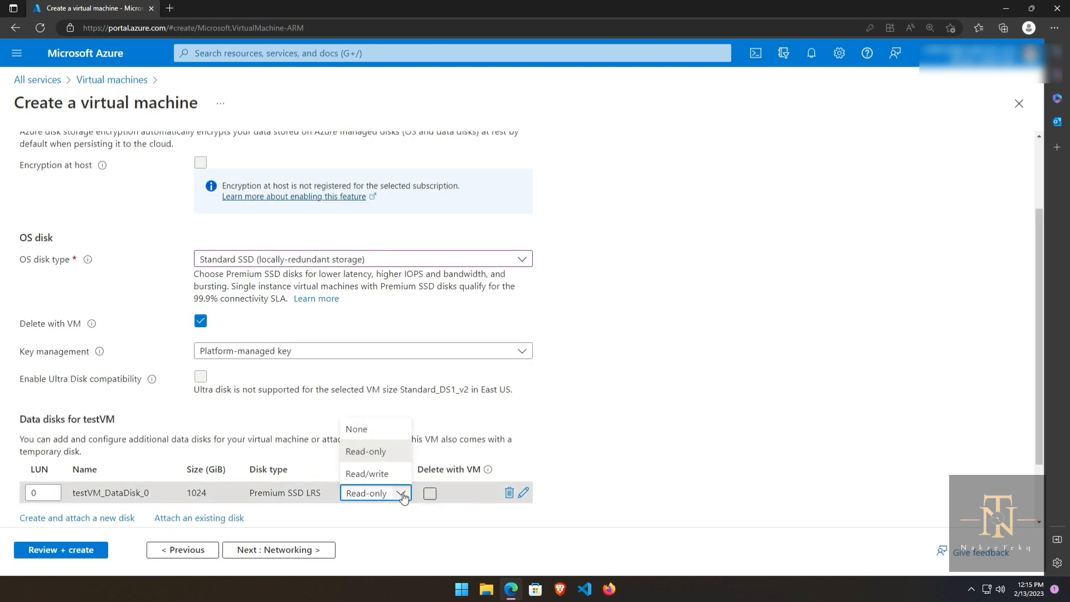
{"action": "left_click", "coordinate": [367, 477]}
{"action": "scroll", "coordinate": [530, 326], "scroll_direction": "down", "scroll_amount": 2}
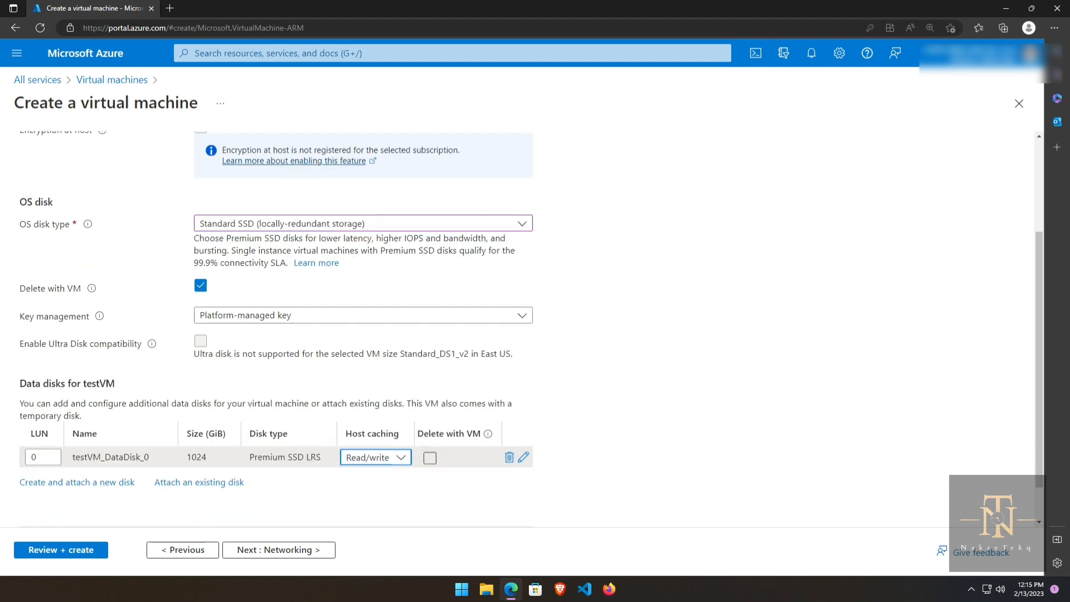
{"action": "left_click", "coordinate": [303, 549]}
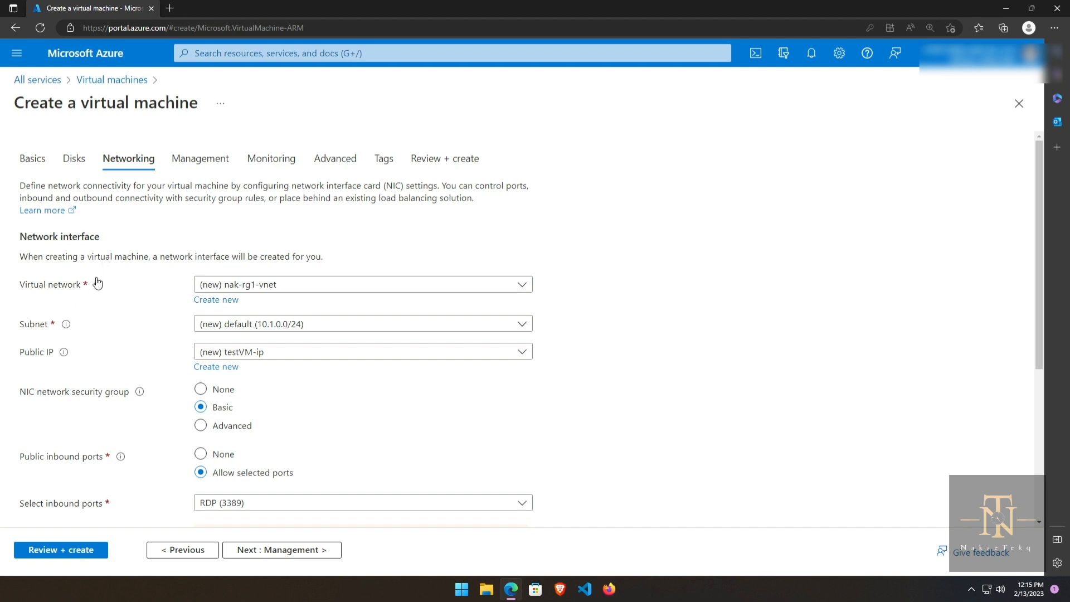
Step: Abandon a quick 'vir' search and keep the new nak-rg1-vnet virtual network
{"action": "left_click", "coordinate": [195, 52]}
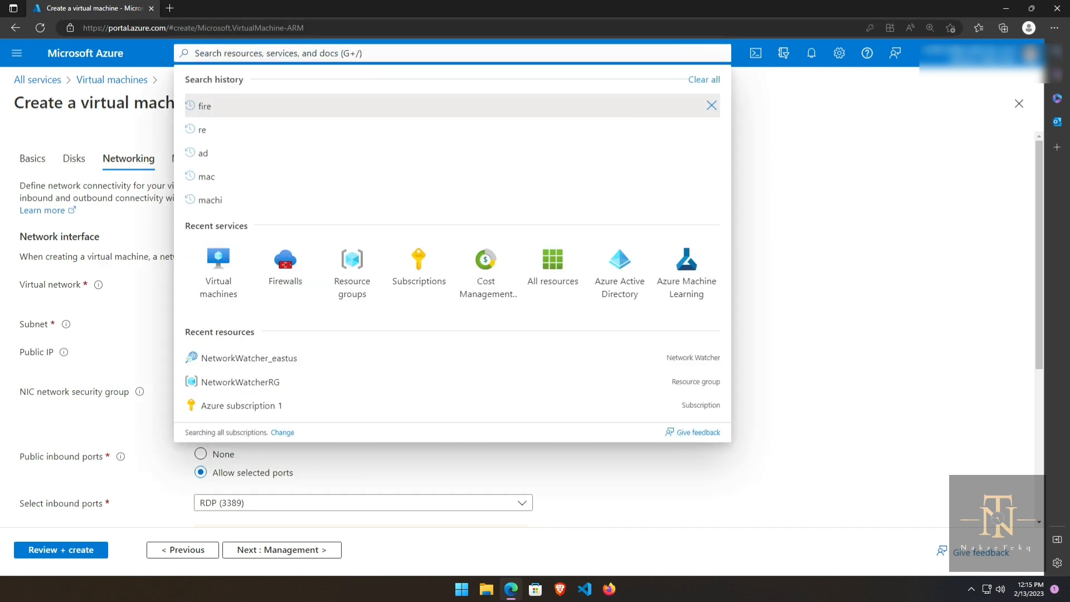
{"action": "type", "text": "vir"}
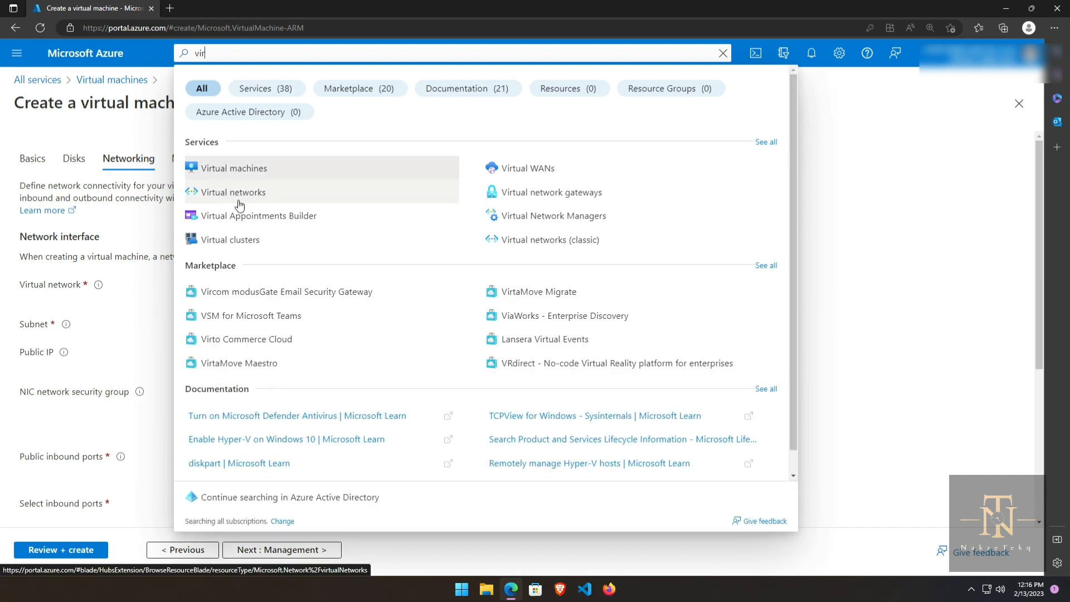
{"action": "left_click", "coordinate": [171, 239]}
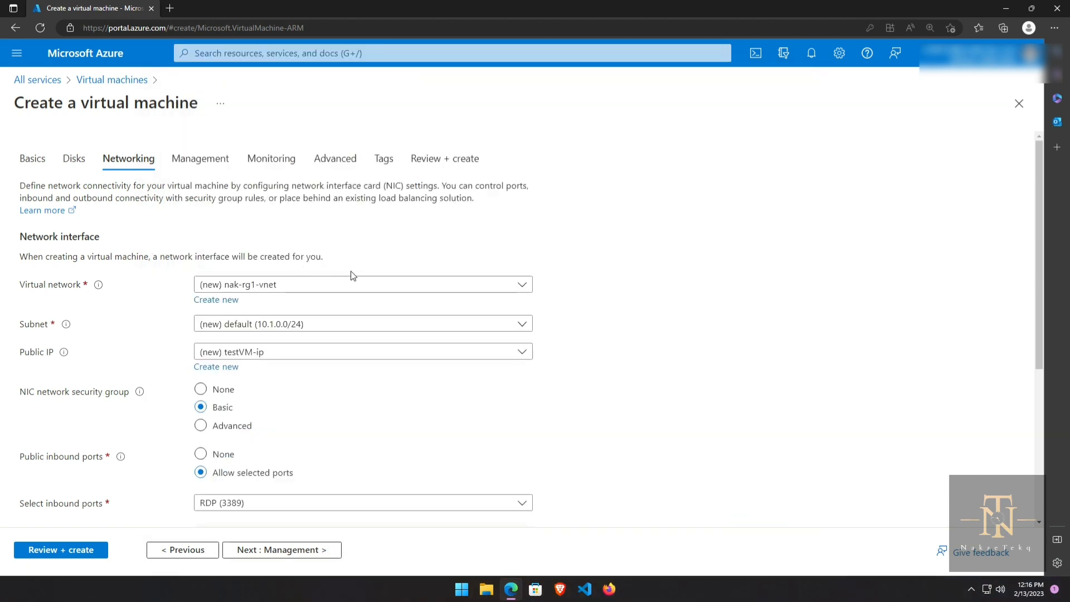
{"action": "left_click", "coordinate": [522, 284]}
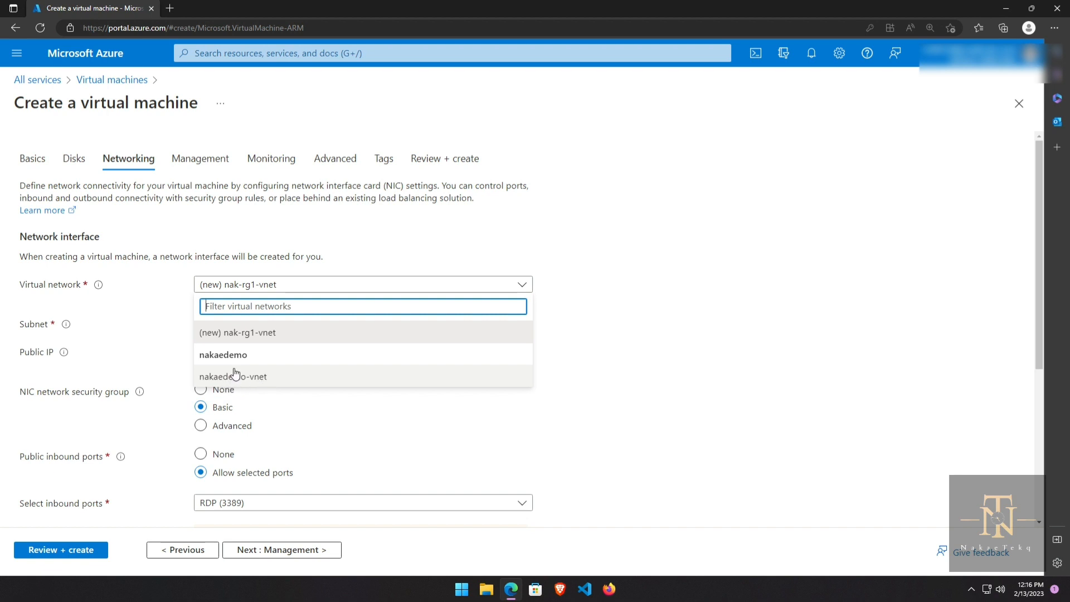
{"action": "left_click", "coordinate": [177, 318]}
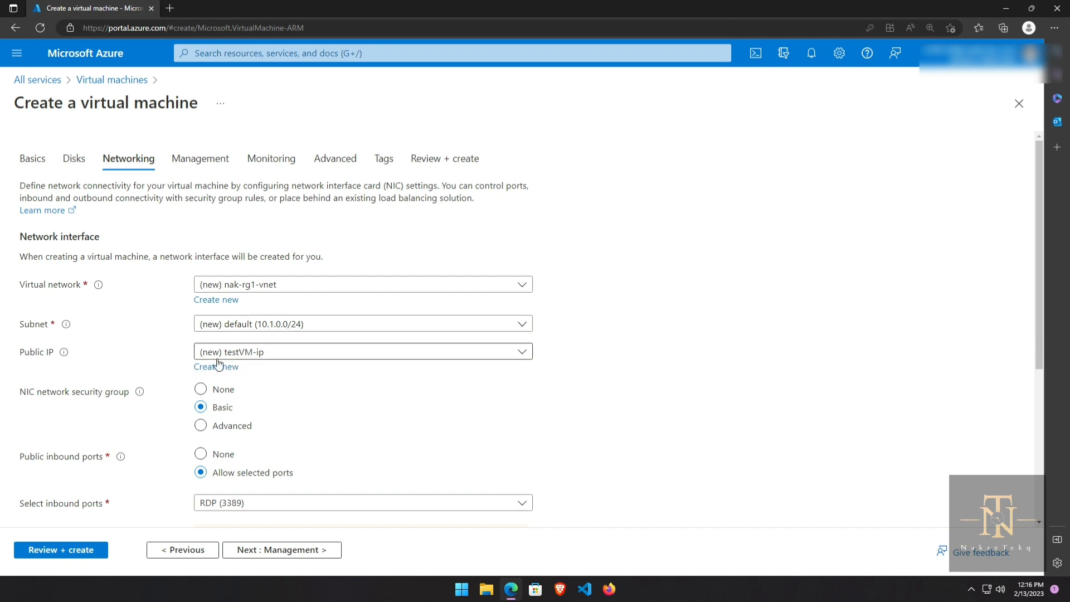
Step: Keep (new) testVM-ip as the public IP and proceed to the Management settings
{"action": "left_click", "coordinate": [265, 353]}
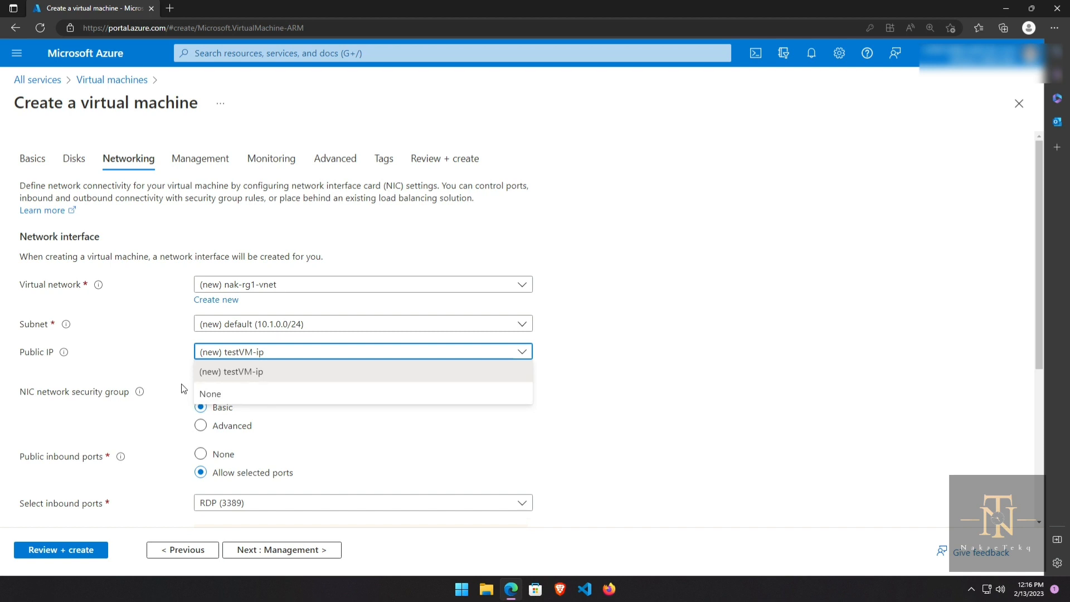
{"action": "left_click", "coordinate": [164, 367]}
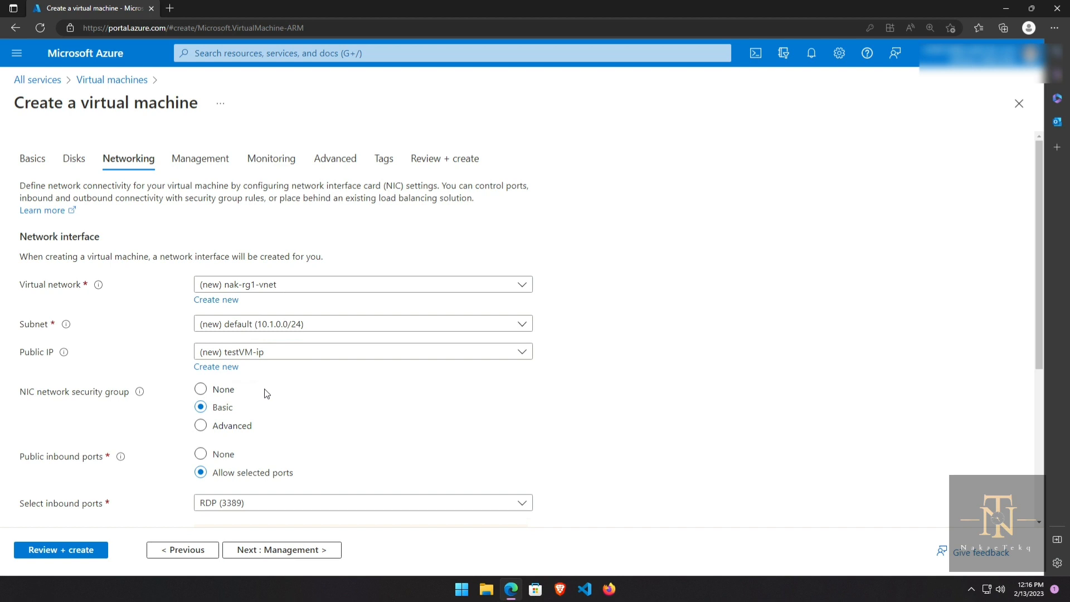
{"action": "scroll", "coordinate": [265, 393], "scroll_direction": "down", "scroll_amount": 3}
{"action": "scroll", "coordinate": [265, 393], "scroll_direction": "down", "scroll_amount": 1}
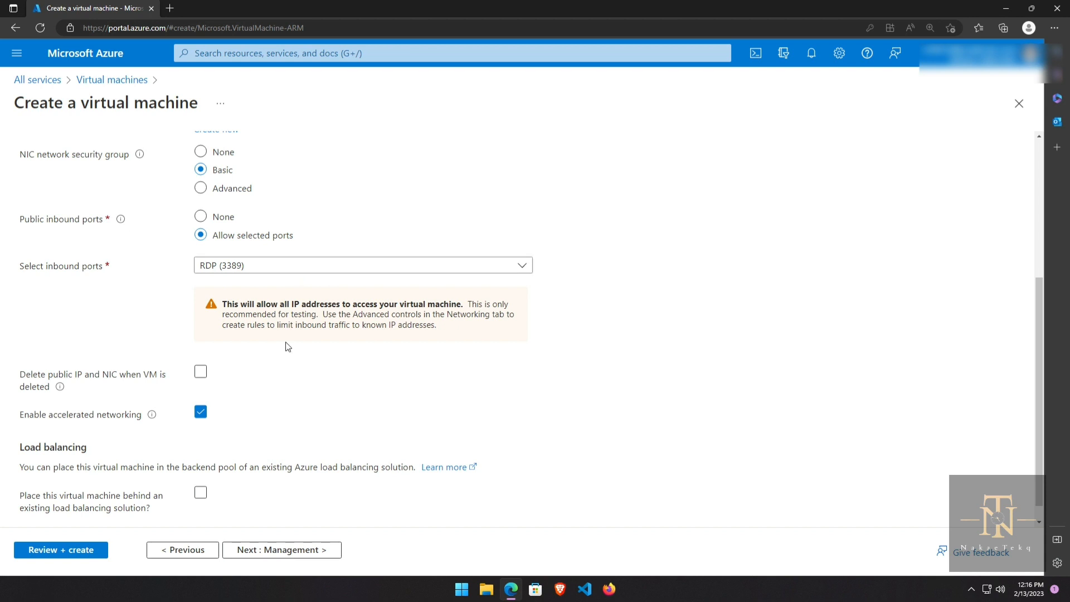
{"action": "scroll", "coordinate": [287, 346], "scroll_direction": "down", "scroll_amount": 1}
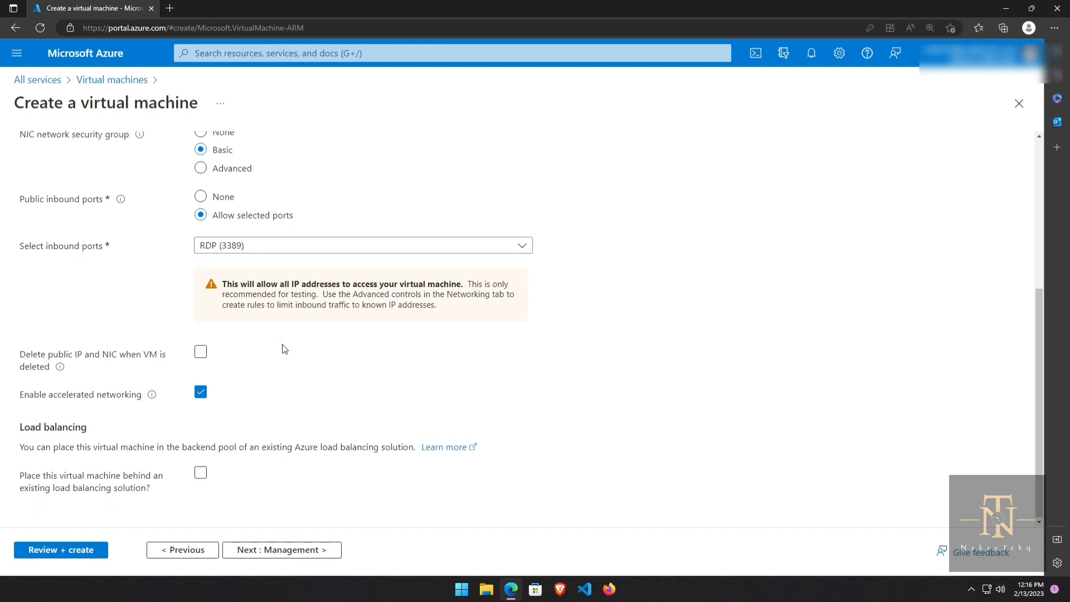
{"action": "left_click", "coordinate": [280, 550]}
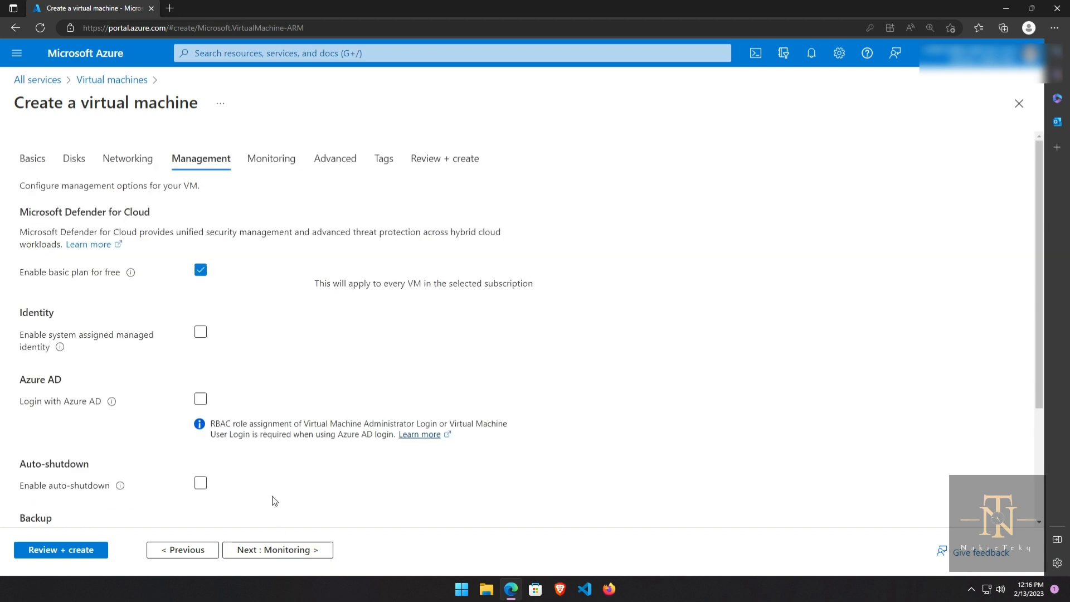
{"action": "scroll", "coordinate": [273, 501], "scroll_direction": "down", "scroll_amount": 3}
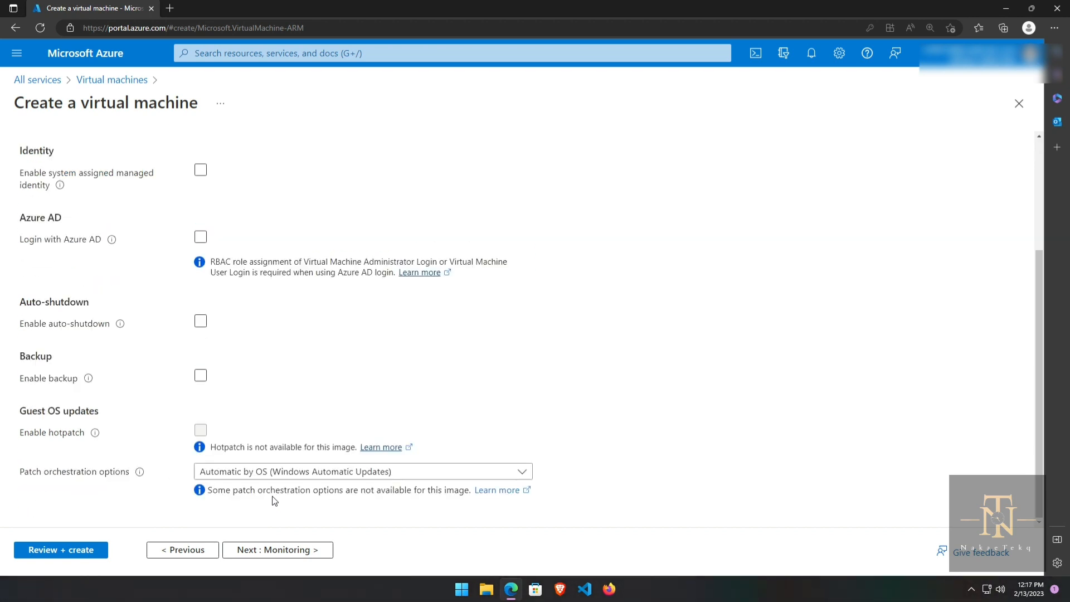
Step: Keep the default Monitoring and Advanced settings and advance the wizard to the Tags page
{"action": "scroll", "coordinate": [273, 499], "scroll_direction": "up", "scroll_amount": 3}
{"action": "left_click", "coordinate": [271, 553]}
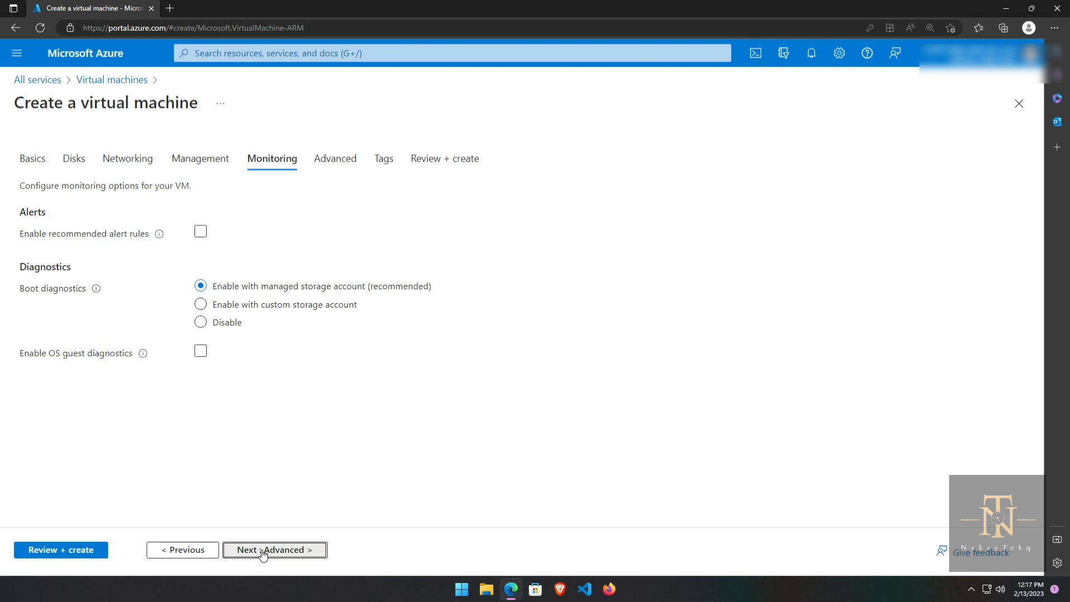
{"action": "left_click", "coordinate": [262, 551]}
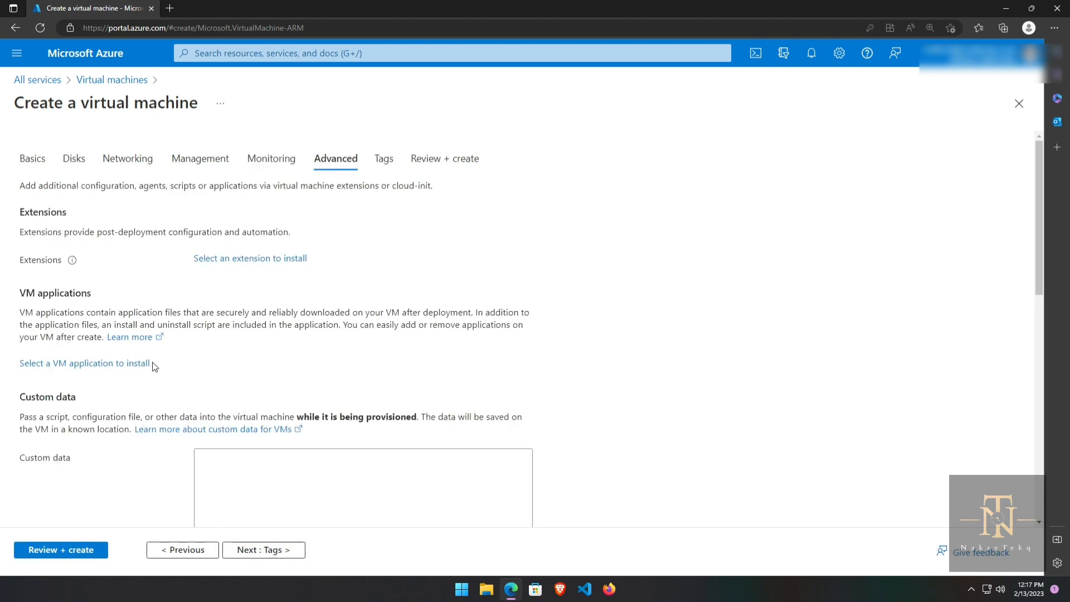
{"action": "scroll", "coordinate": [202, 359], "scroll_direction": "down", "scroll_amount": 6}
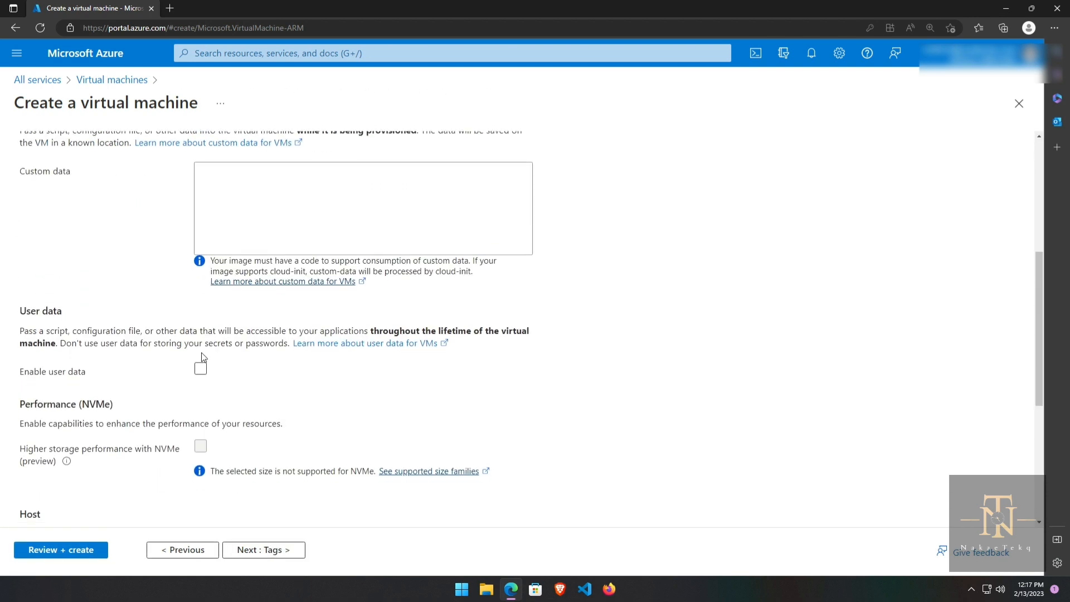
{"action": "left_click", "coordinate": [269, 552]}
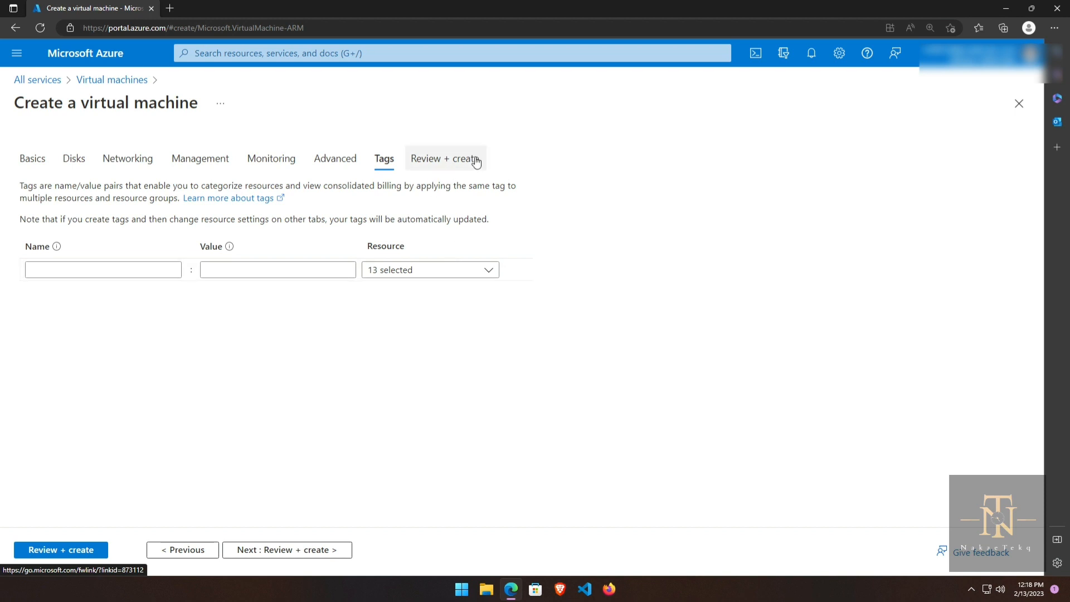
Step: Validate testVM and review the summary showing Standard DS1 v2 at 0.1260 USD/hr
{"action": "left_click", "coordinate": [286, 551]}
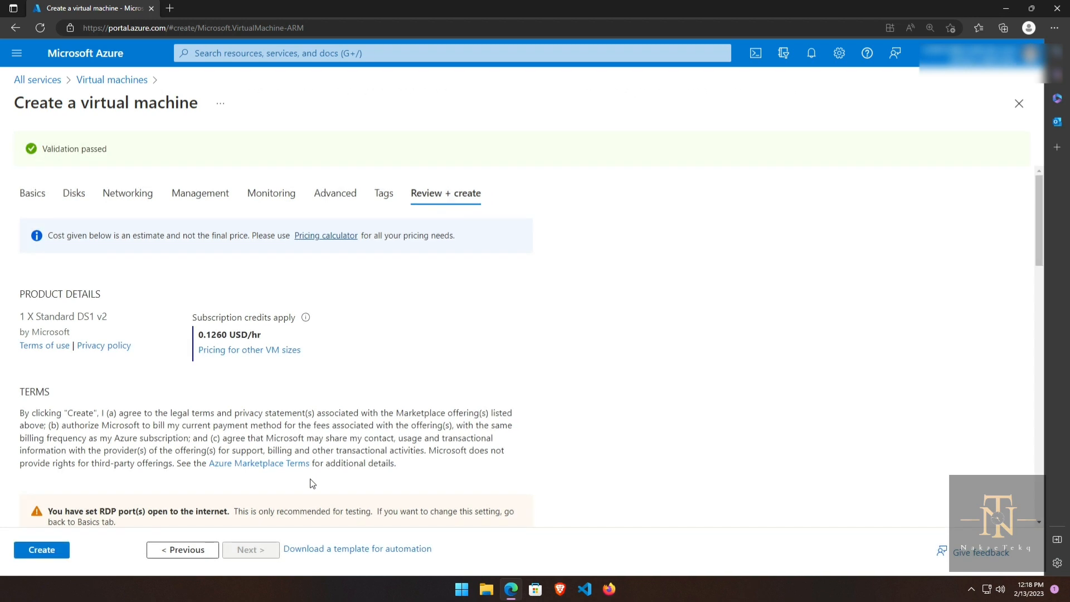
{"action": "scroll", "coordinate": [312, 484], "scroll_direction": "down", "scroll_amount": 15}
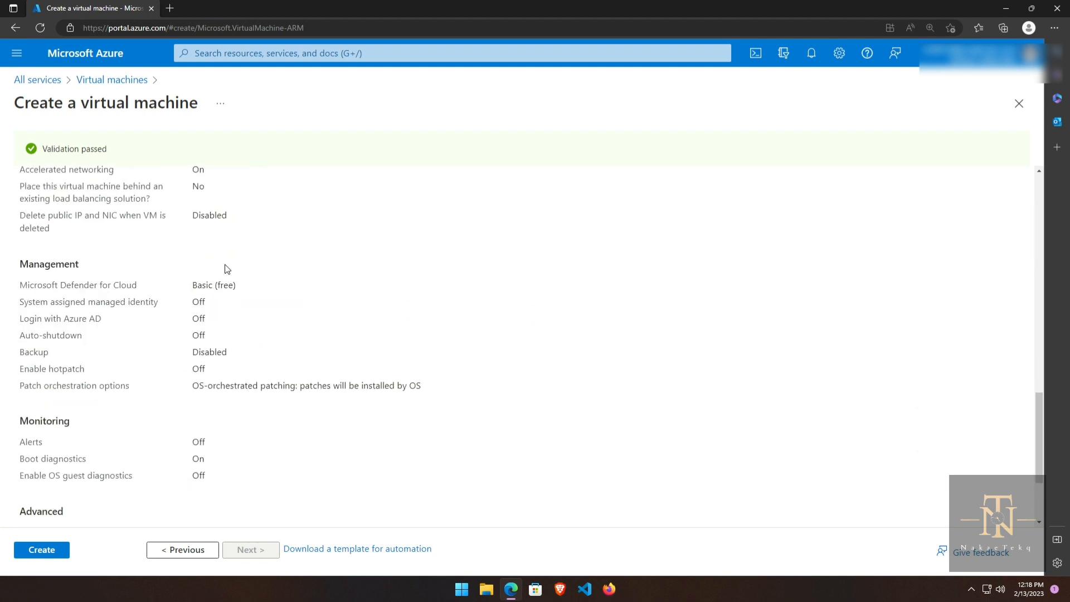
{"action": "scroll", "coordinate": [228, 270], "scroll_direction": "down", "scroll_amount": 1}
{"action": "scroll", "coordinate": [227, 270], "scroll_direction": "down", "scroll_amount": 2}
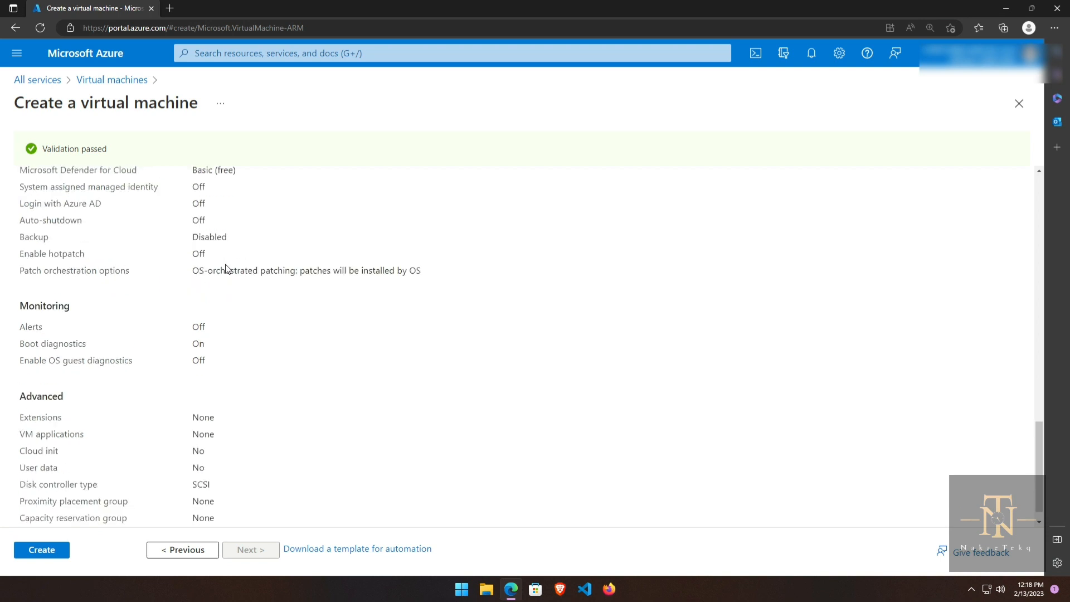
{"action": "scroll", "coordinate": [228, 269], "scroll_direction": "up", "scroll_amount": 10}
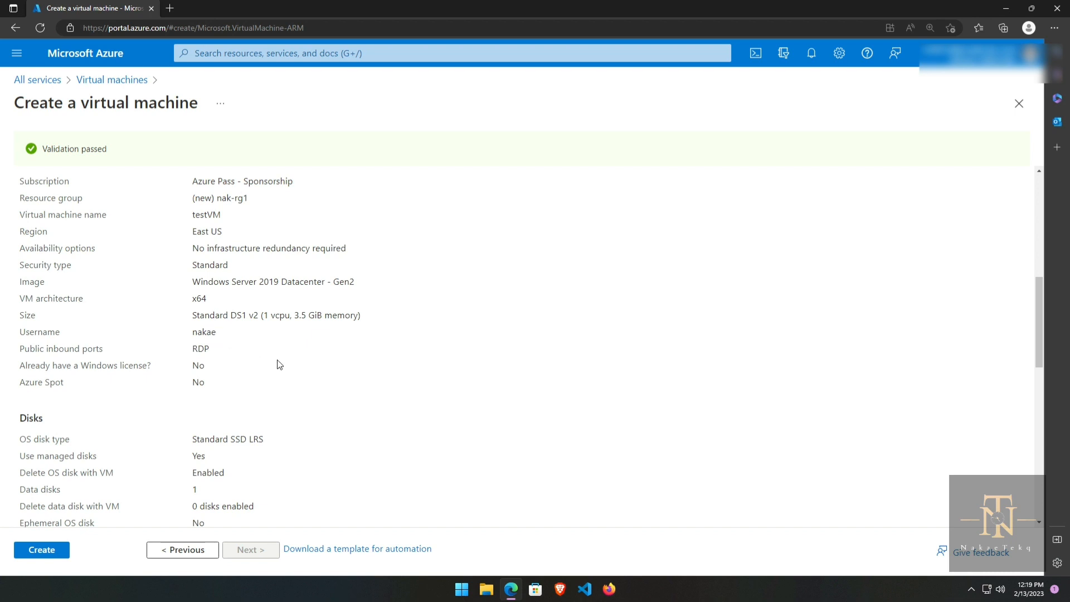
{"action": "scroll", "coordinate": [279, 364], "scroll_direction": "down", "scroll_amount": 12}
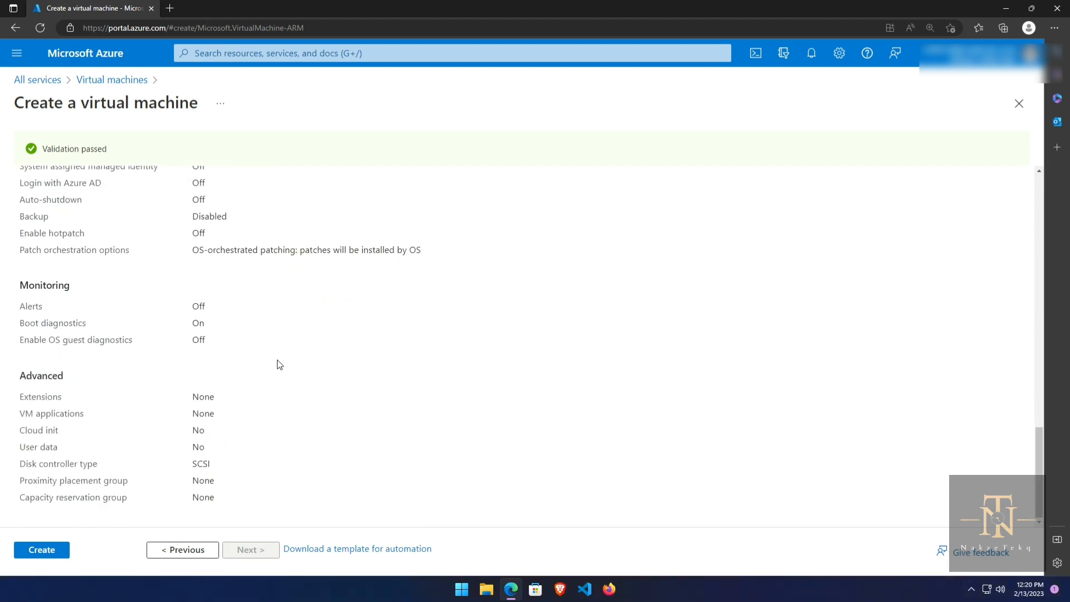
{"action": "scroll", "coordinate": [280, 364], "scroll_direction": "up", "scroll_amount": 15}
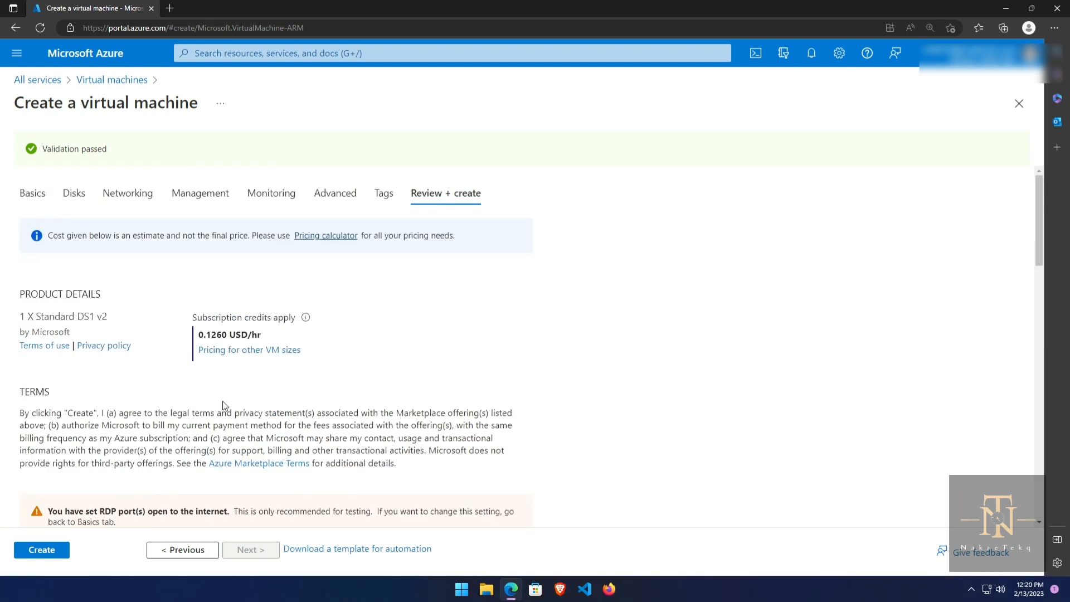
Step: Create testVM and let it deploy into resource group nak-rg1
{"action": "left_click", "coordinate": [52, 550]}
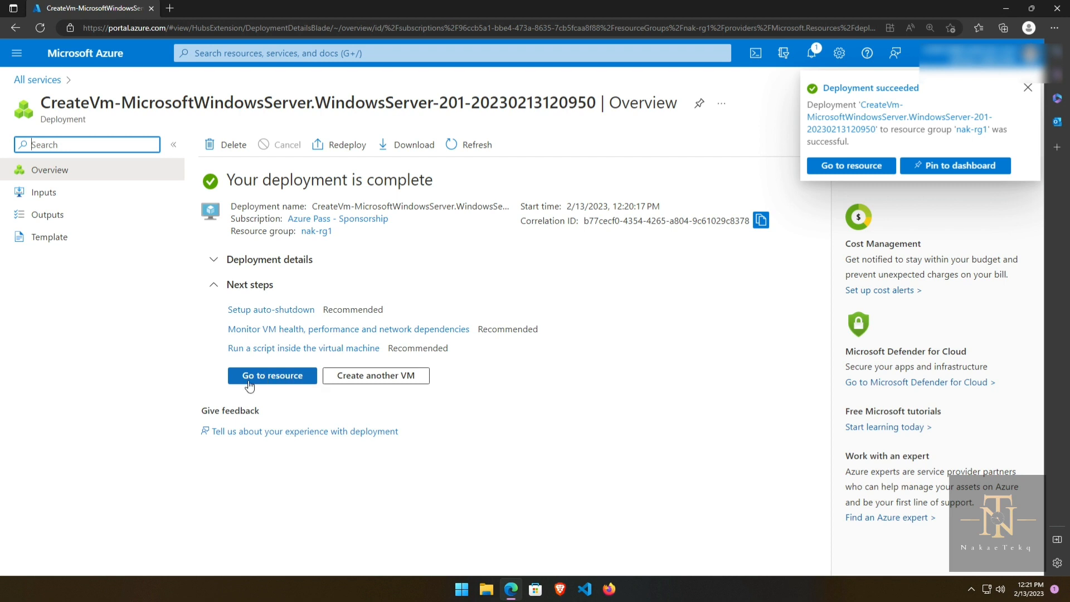
Step: Open the deployed testVM's Overview, running in East US at Standard DS1 v2
{"action": "left_click", "coordinate": [276, 381]}
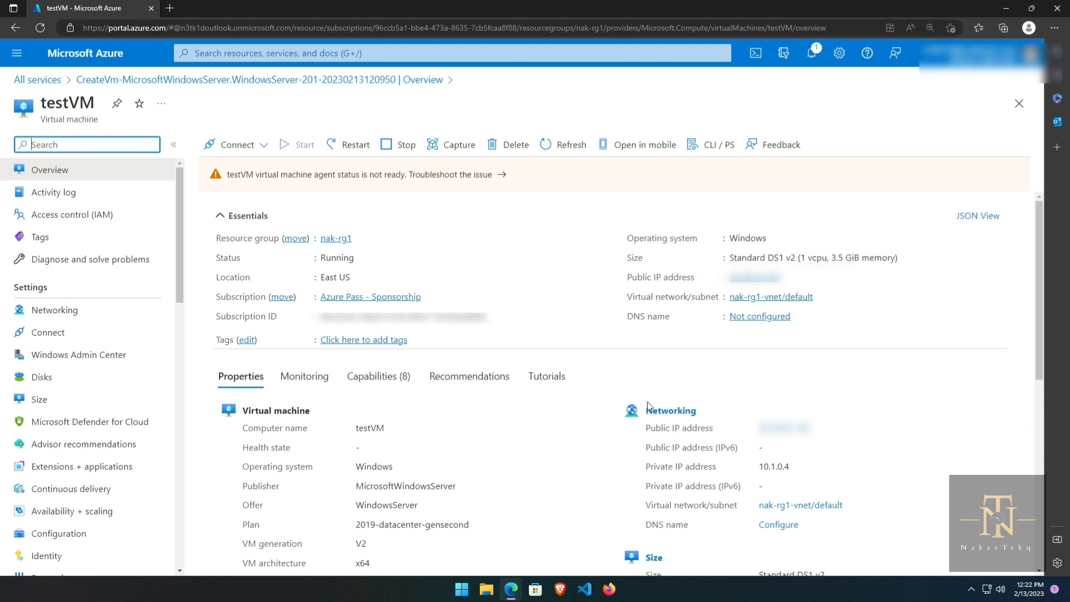
{"action": "scroll", "coordinate": [481, 527], "scroll_direction": "down", "scroll_amount": 10}
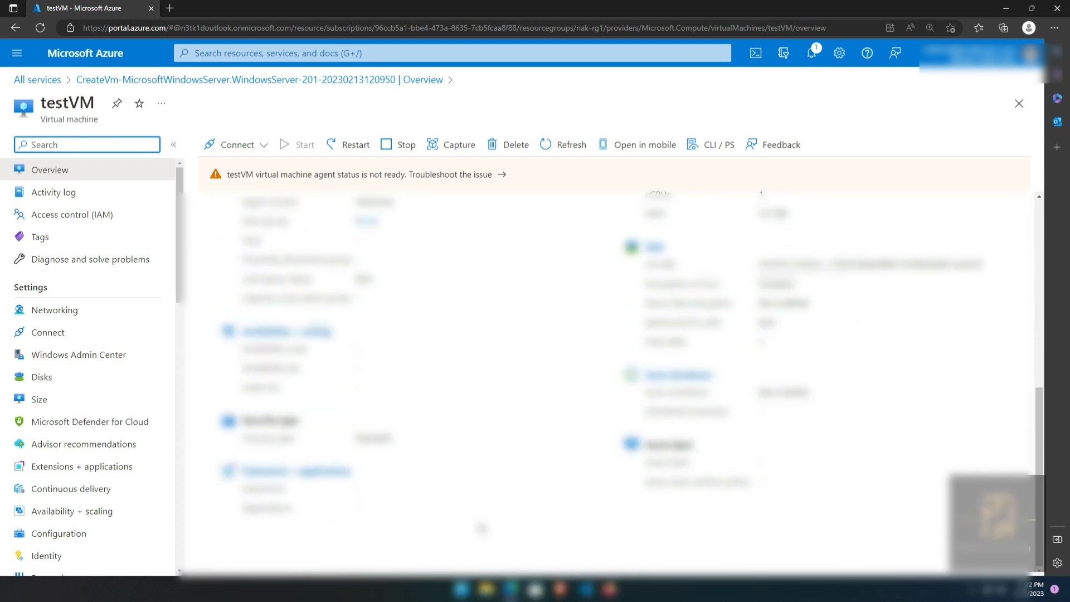
{"action": "scroll", "coordinate": [482, 527], "scroll_direction": "up", "scroll_amount": 10}
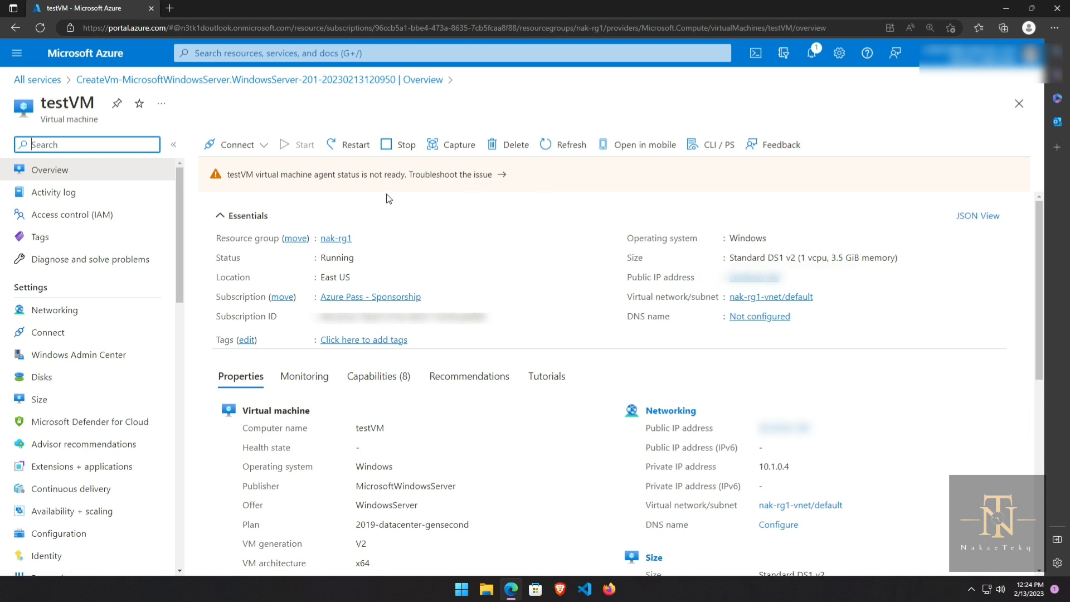
{"action": "left_click", "coordinate": [264, 146]}
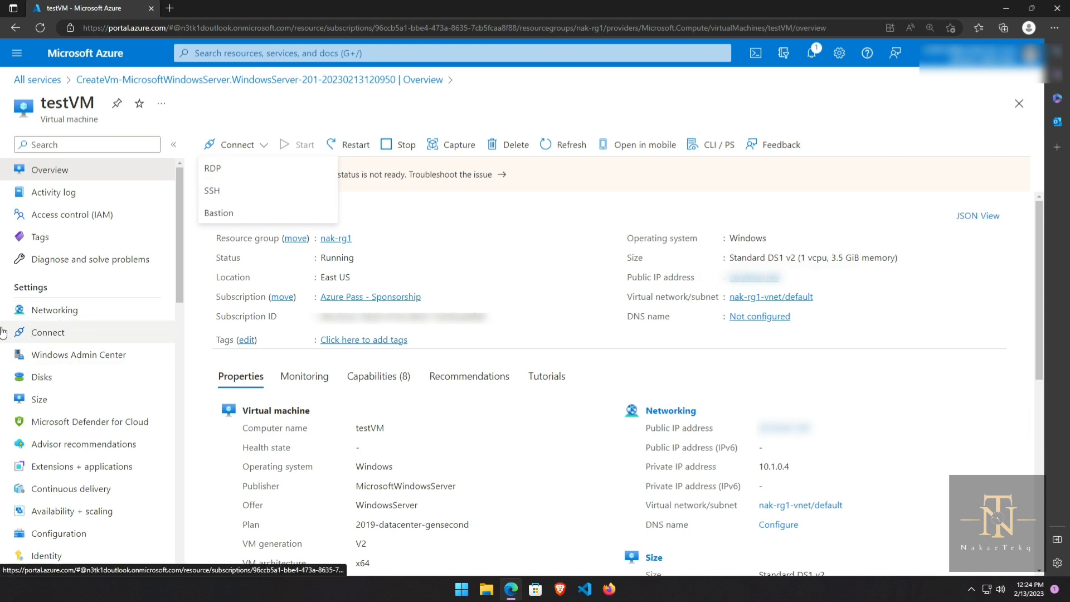
{"action": "left_click", "coordinate": [46, 337]}
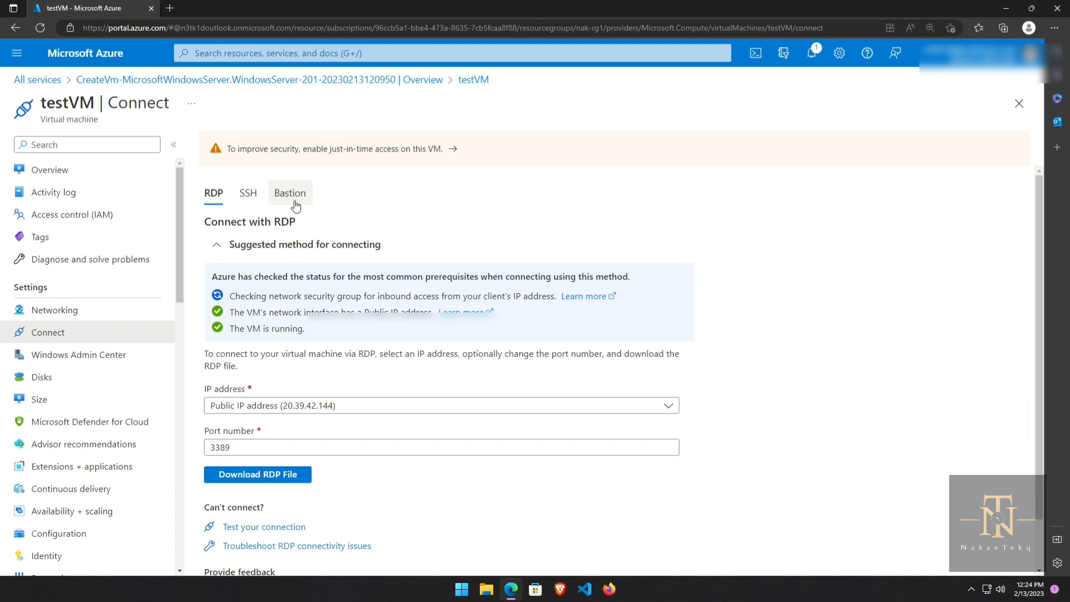
{"action": "left_click", "coordinate": [66, 174]}
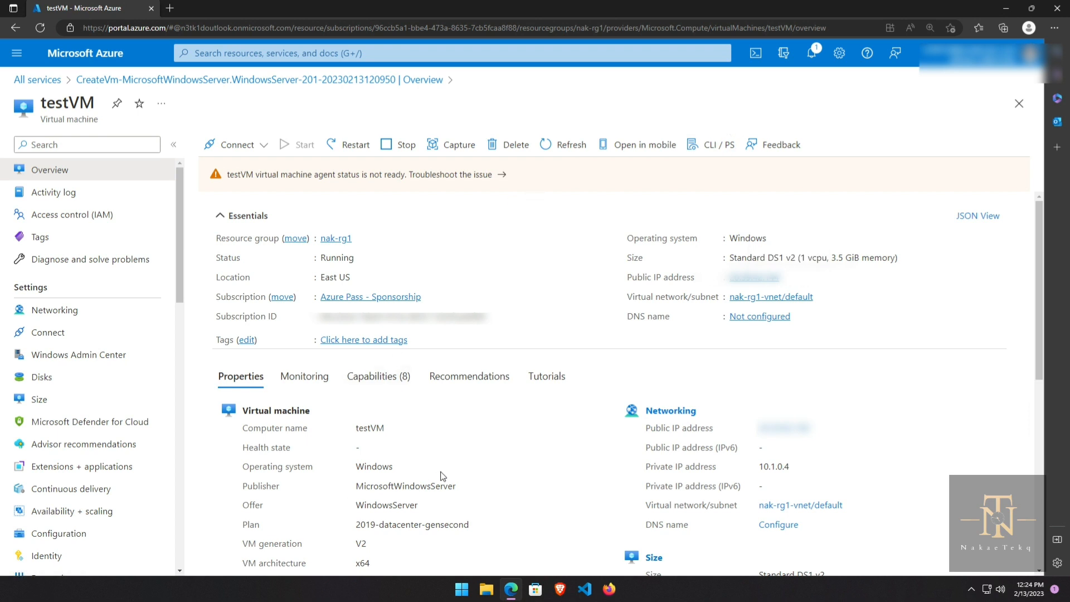
{"action": "scroll", "coordinate": [440, 475], "scroll_direction": "down", "scroll_amount": 1}
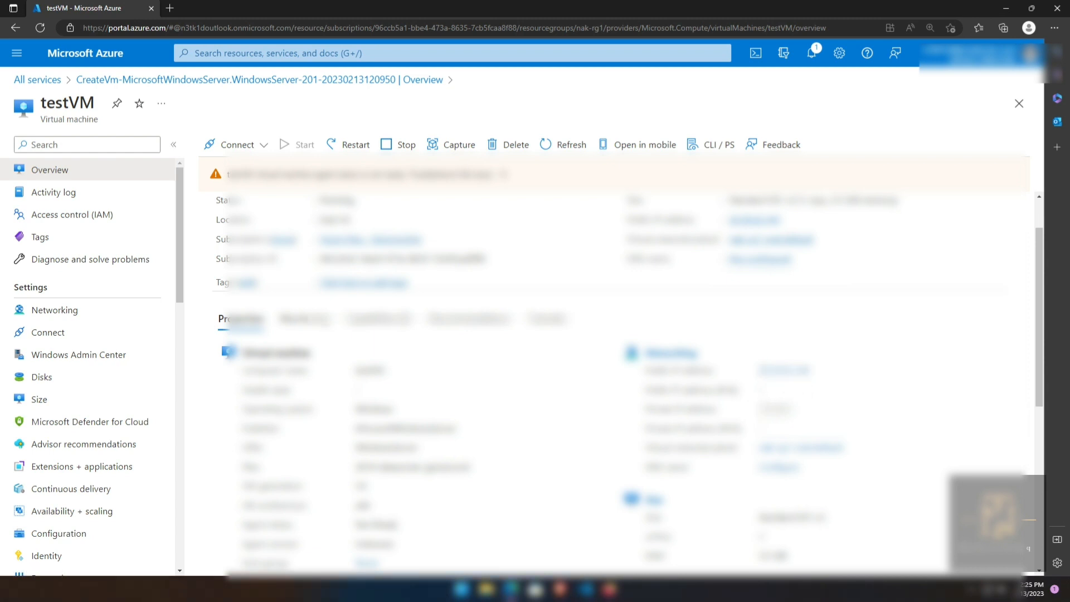
{"action": "scroll", "coordinate": [799, 382], "scroll_direction": "up", "scroll_amount": 1}
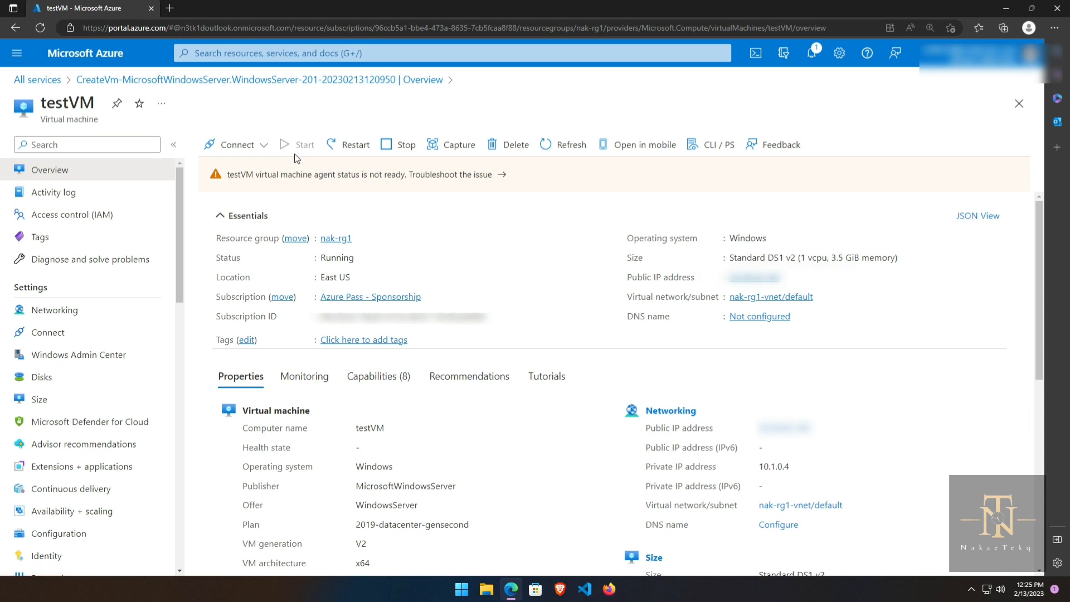
Step: Open testVM's RDP connection page and check its prerequisites for 20.39.42.144, port 3389
{"action": "left_click", "coordinate": [252, 147]}
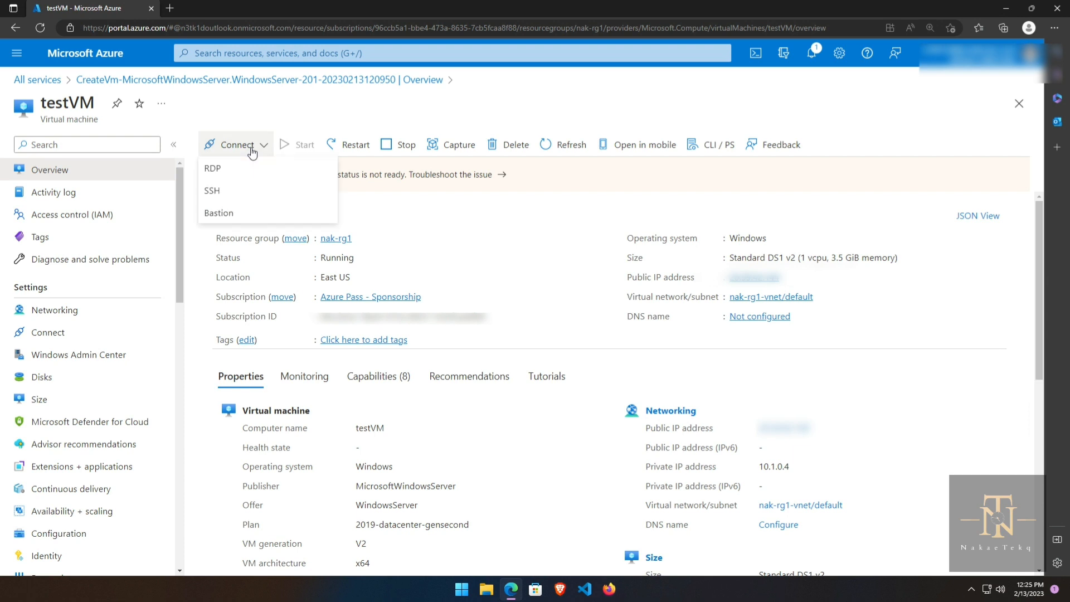
{"action": "left_click", "coordinate": [222, 173]}
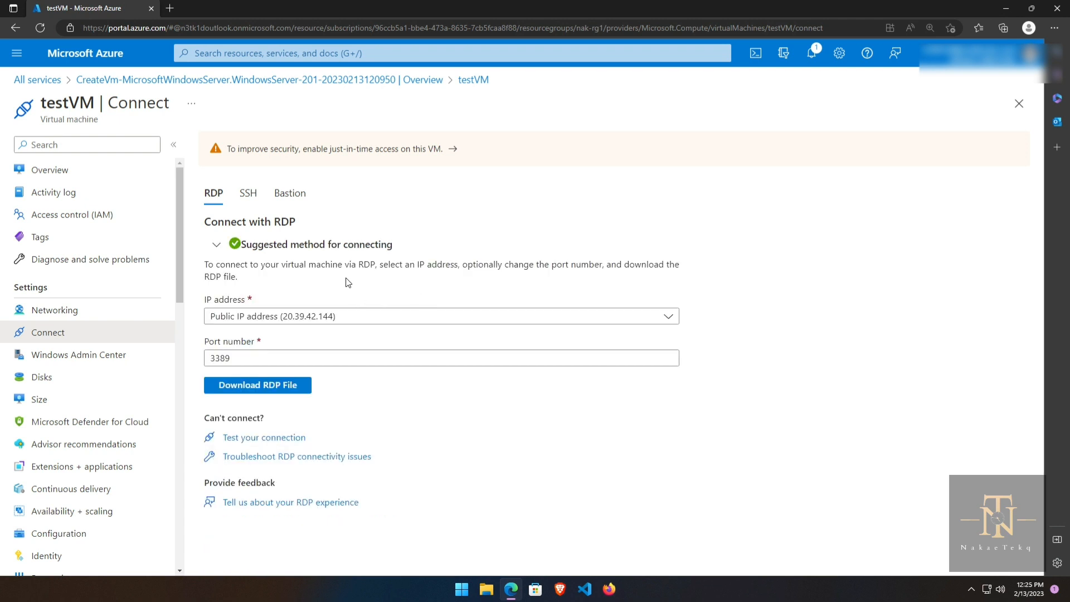
{"action": "left_click", "coordinate": [216, 245]}
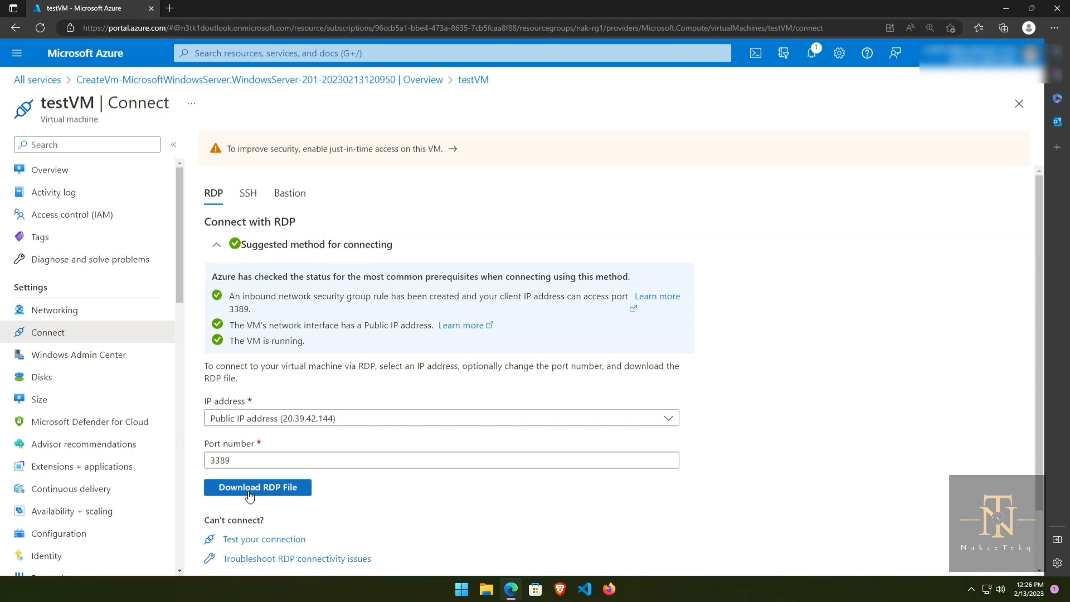
Step: Restore and centre the browser window, scrolling to the Download RDP File button
{"action": "left_click", "coordinate": [1031, 10]}
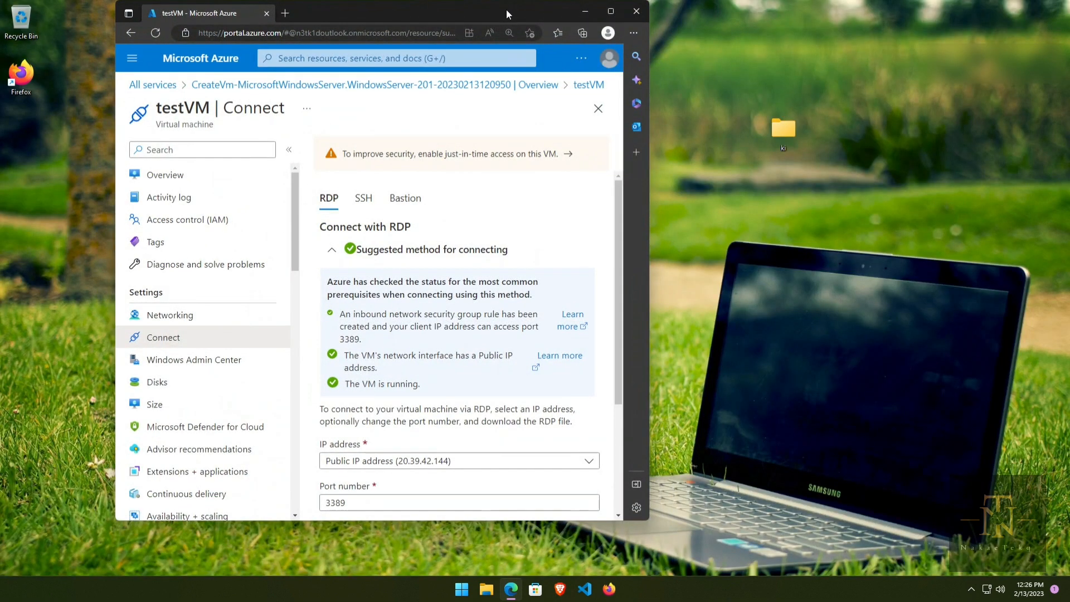
{"action": "left_click_drag", "start_coordinate": [505, 9], "coordinate": [700, 48]}
{"action": "scroll", "coordinate": [603, 317], "scroll_direction": "down", "scroll_amount": 2}
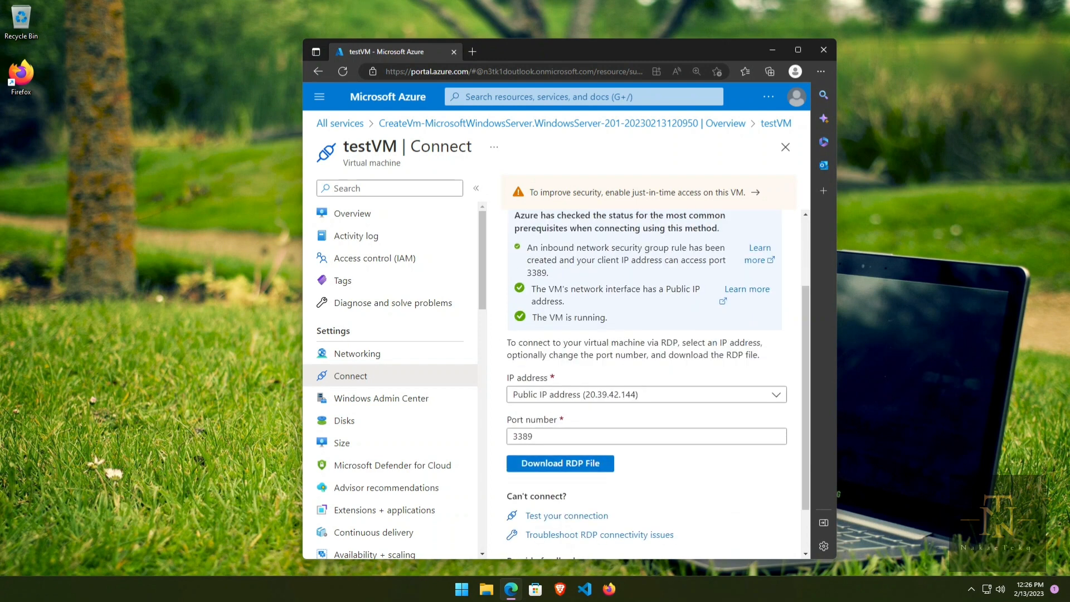
{"action": "left_click", "coordinate": [101, 517]}
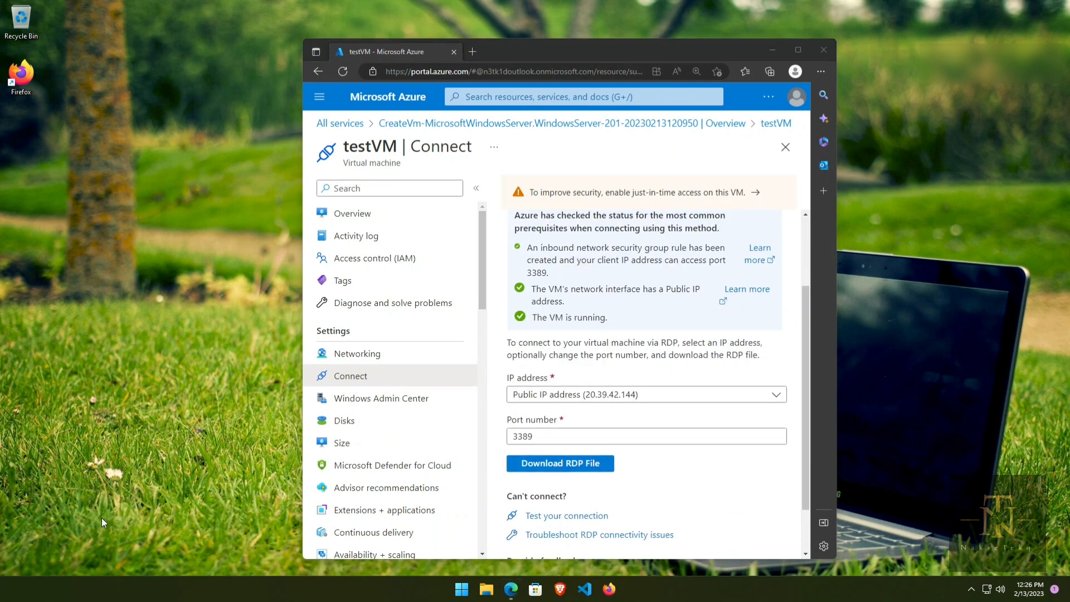
{"action": "key", "text": "super"}
{"action": "type", "text": "remo"}
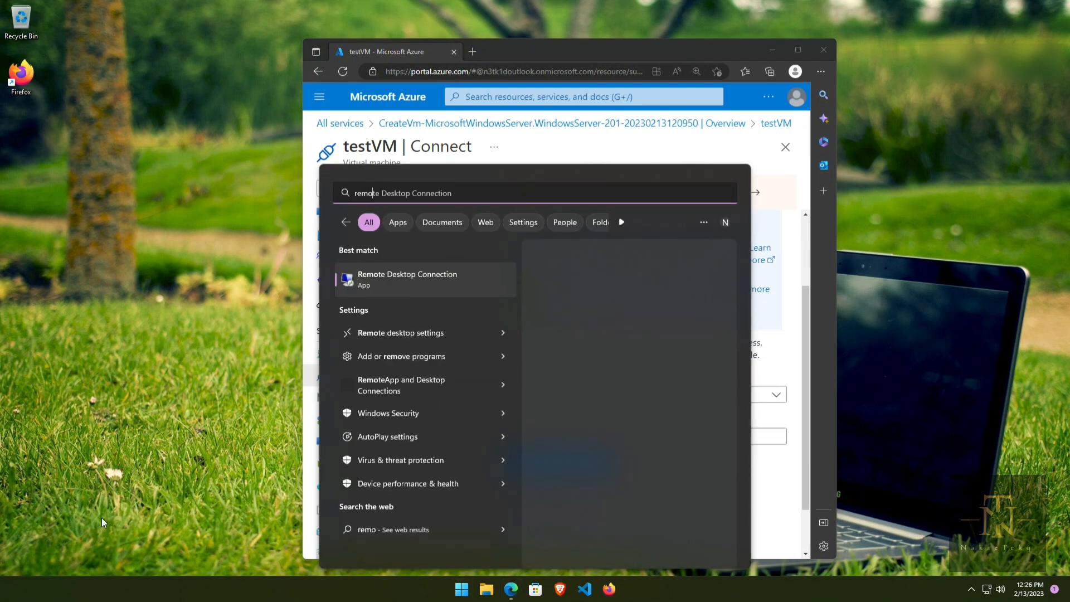
{"action": "left_click", "coordinate": [425, 280]}
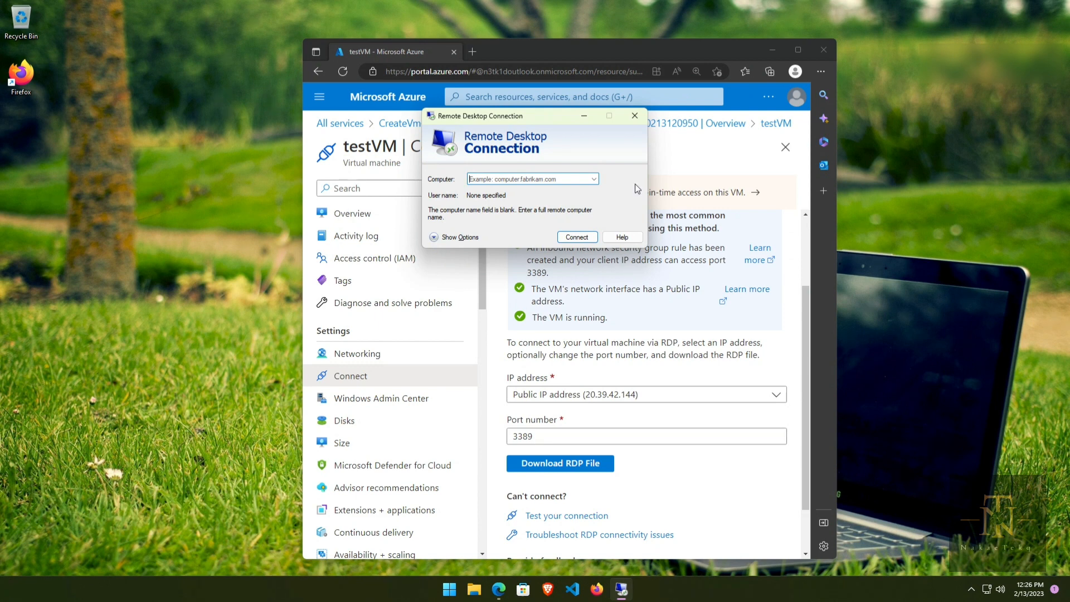
{"action": "left_click", "coordinate": [632, 118]}
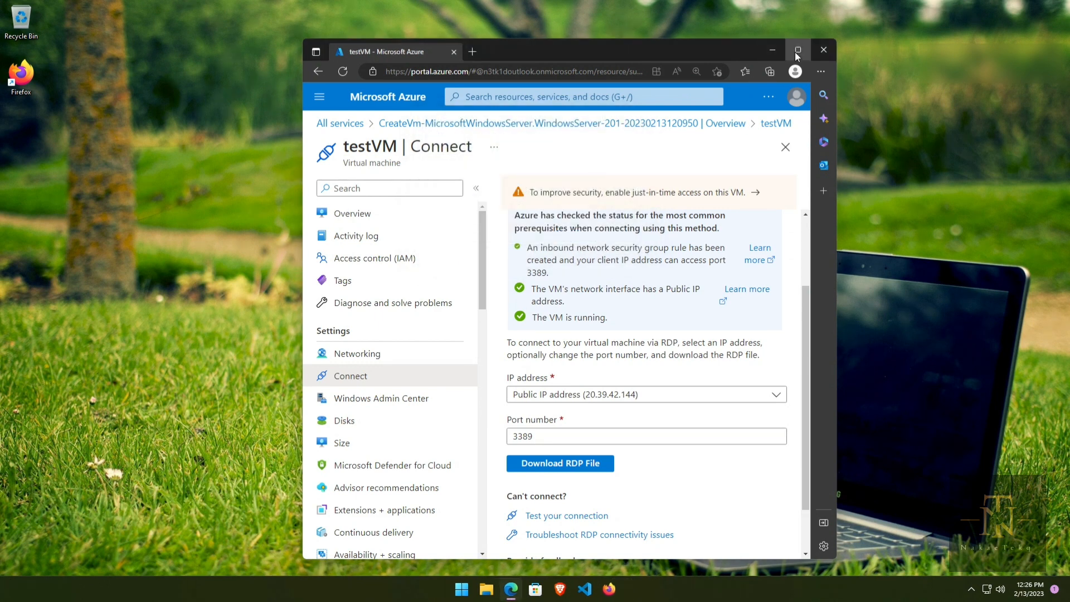
Step: Maximize the browser so testVM's RDP Connect page fills the screen
{"action": "left_click", "coordinate": [797, 52]}
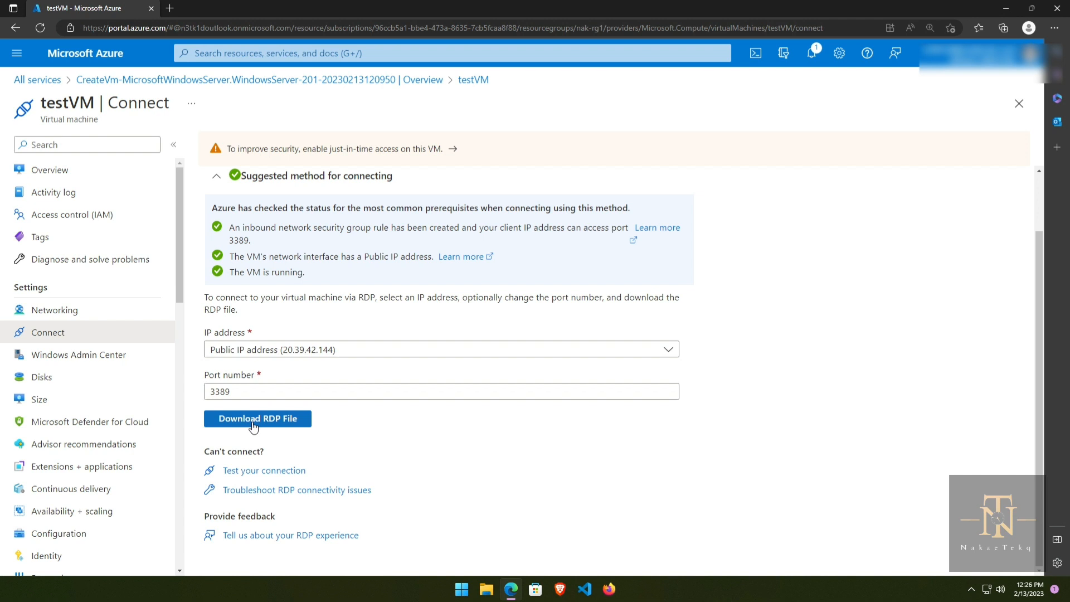
Step: Download testVM.rdp, keep it despite the warning, and show it in its folder
{"action": "left_click", "coordinate": [283, 426]}
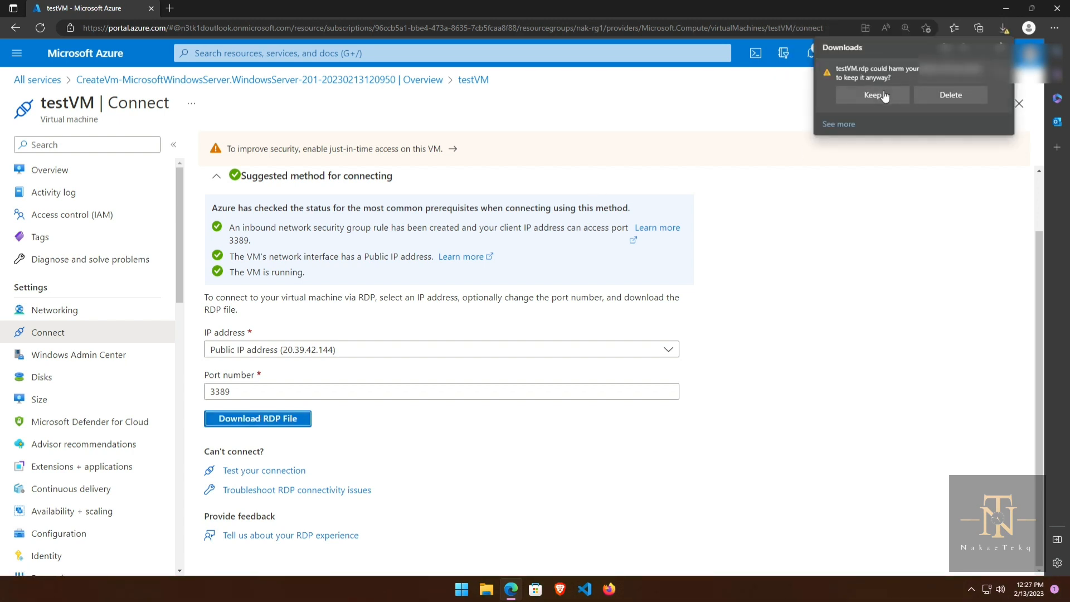
{"action": "left_click", "coordinate": [881, 97]}
{"action": "left_click", "coordinate": [881, 96]}
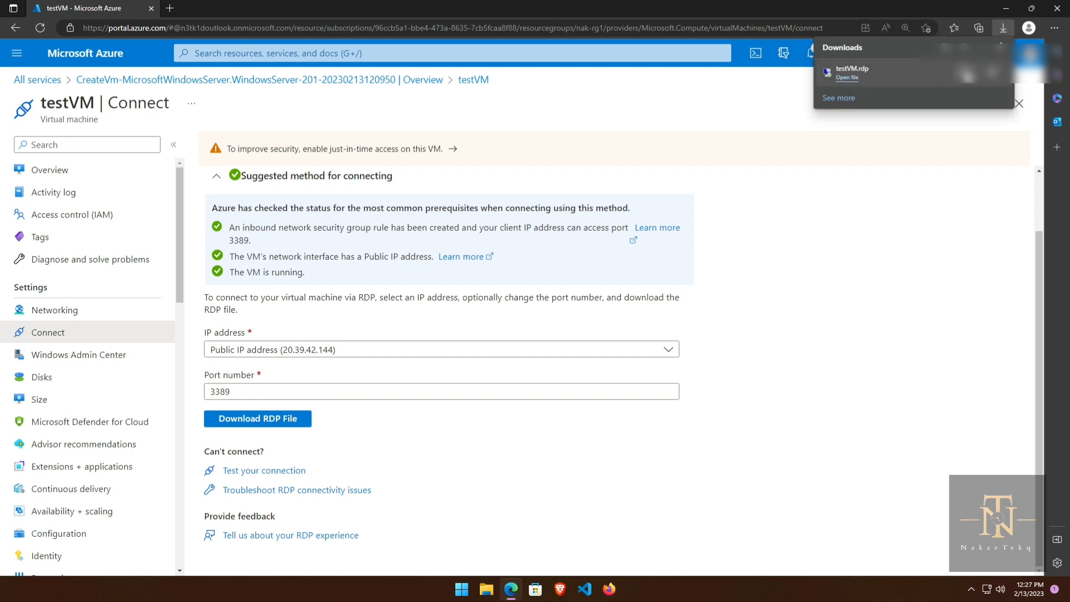
{"action": "left_click", "coordinate": [967, 73]}
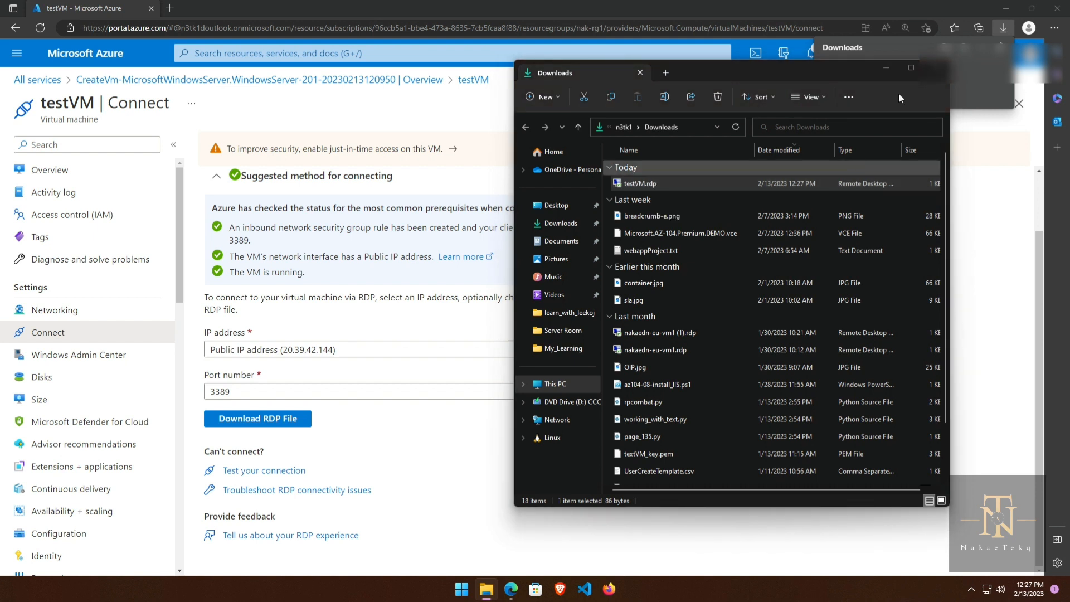
Step: Close the Downloads folder, open testVM.rdp, and accept the unknown-publisher warning for 20.39.42.144
{"action": "left_click", "coordinate": [936, 73]}
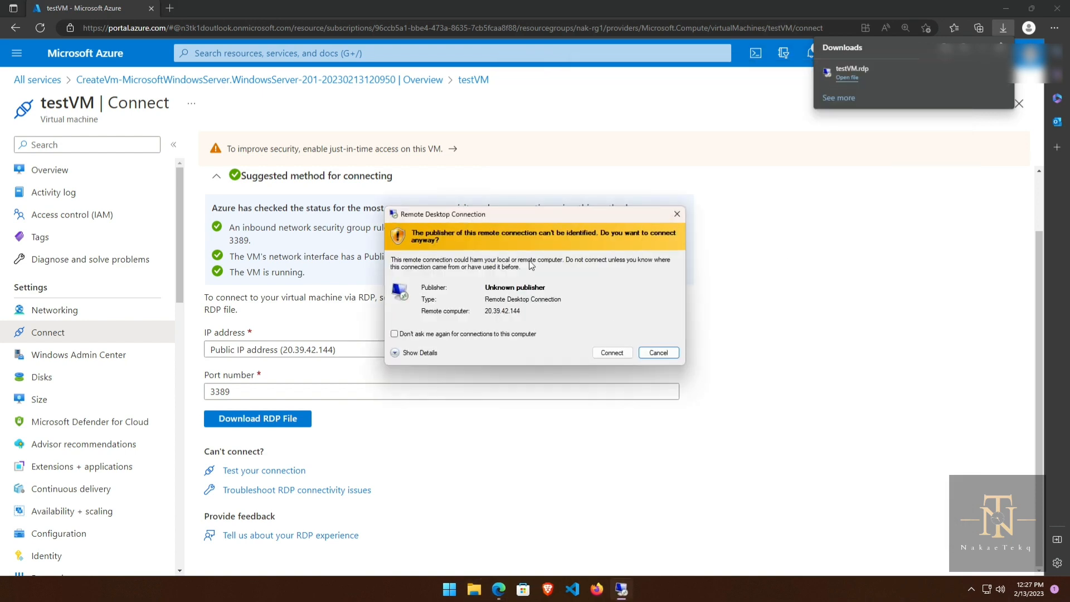
{"action": "left_click_drag", "start_coordinate": [509, 215], "coordinate": [498, 164]}
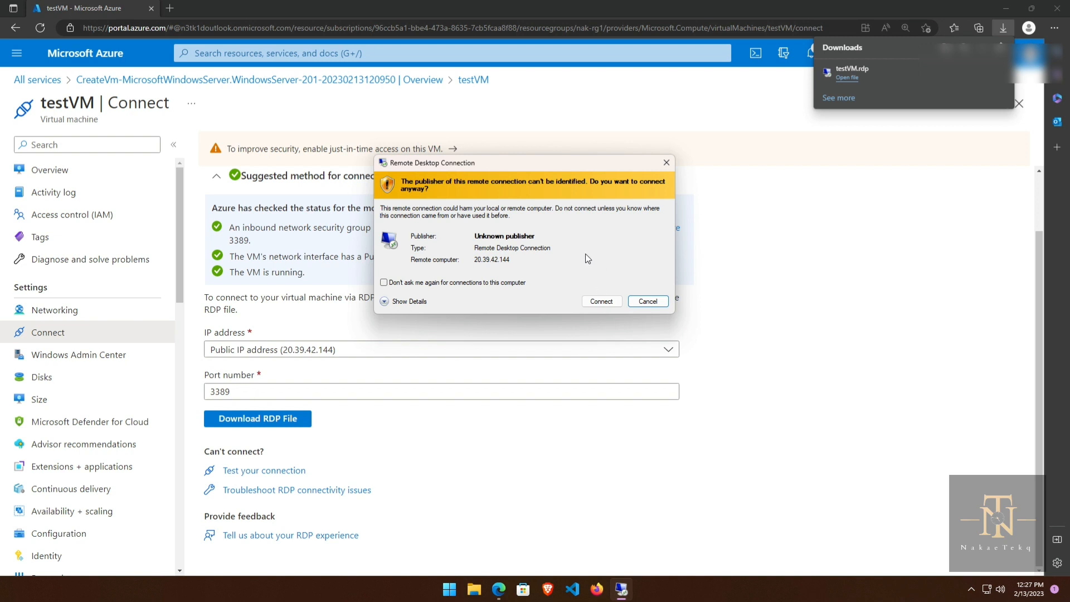
{"action": "left_click", "coordinate": [602, 304]}
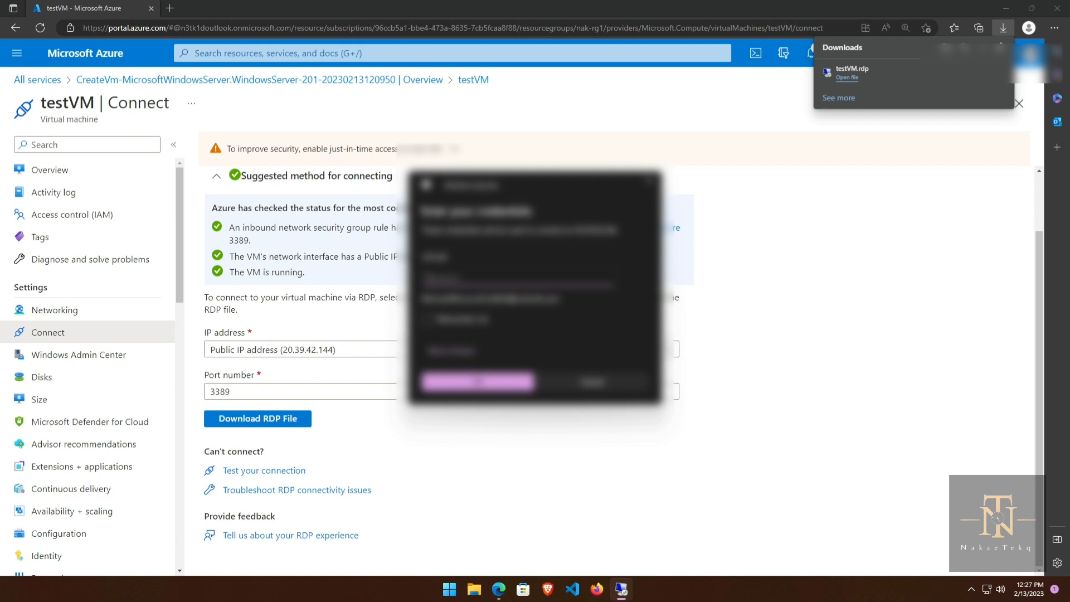
Step: Sign in with a different account, entering the VM's user name and password
{"action": "left_click_drag", "start_coordinate": [540, 182], "coordinate": [588, 118]}
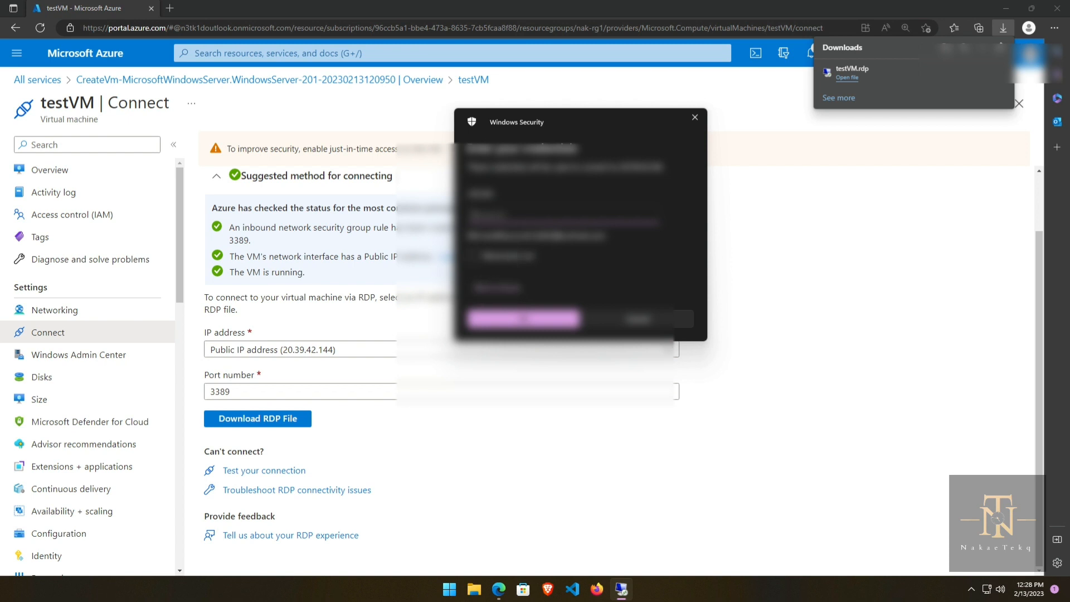
{"action": "left_click", "coordinate": [490, 291]}
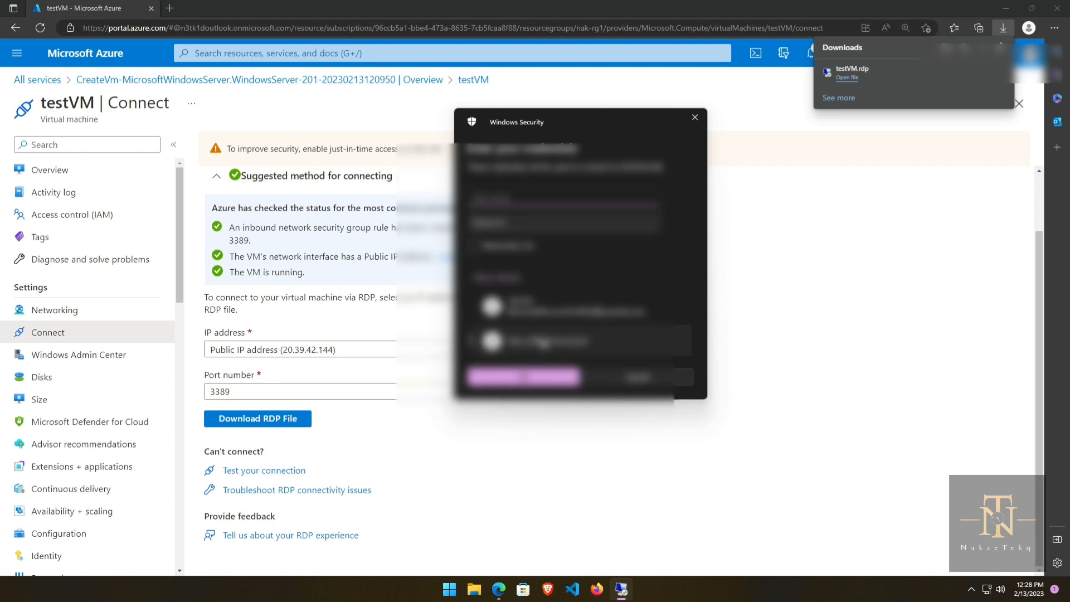
{"action": "left_click", "coordinate": [538, 344]}
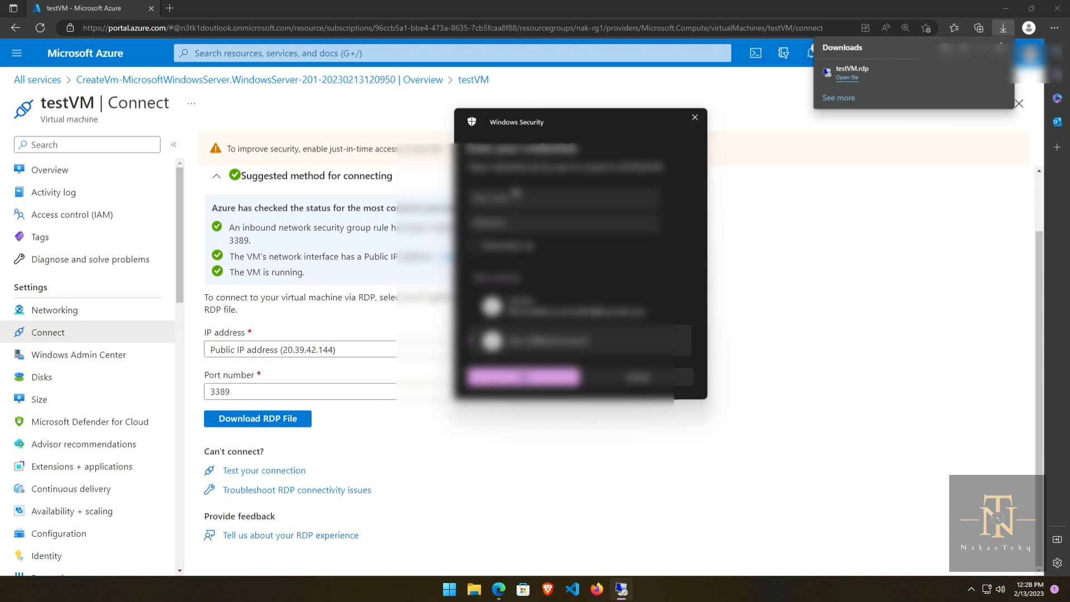
{"action": "left_click", "coordinate": [516, 194]}
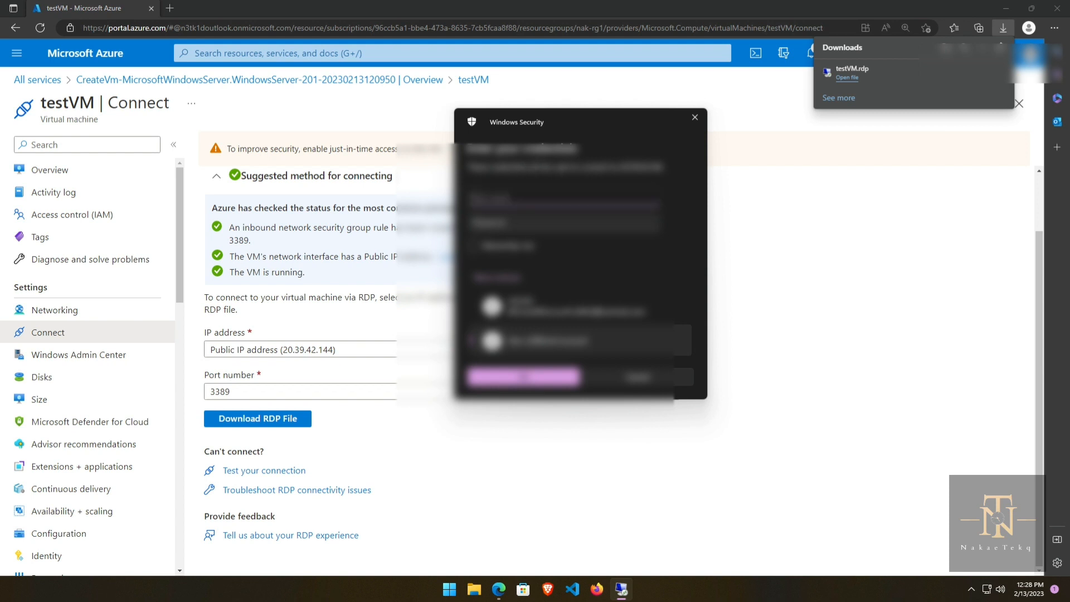
{"action": "type", "text": "n3tk1"}
{"action": "key", "text": "Tab"}
{"action": "type", "text": "••••••"}
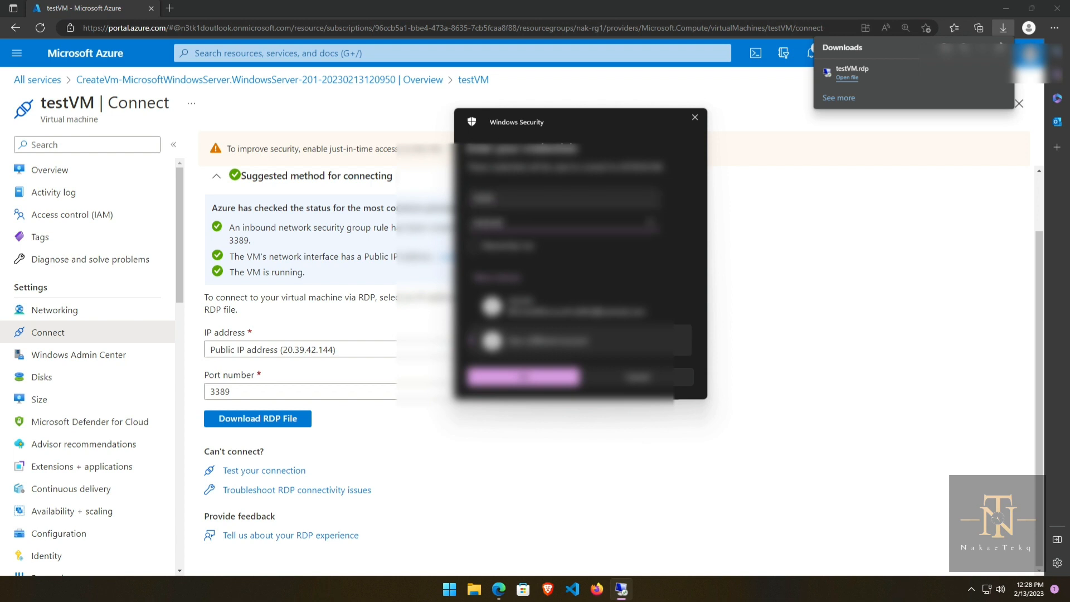
{"action": "key", "text": "BackSpace"}
{"action": "key", "text": "BackSpace"}
{"action": "key", "text": "BackSpace"}
{"action": "key", "text": "BackSpace"}
{"action": "key", "text": "BackSpace"}
{"action": "key", "text": "BackSpace"}
{"action": "type", "text": "••••••••••"}
{"action": "left_click", "coordinate": [524, 377]}
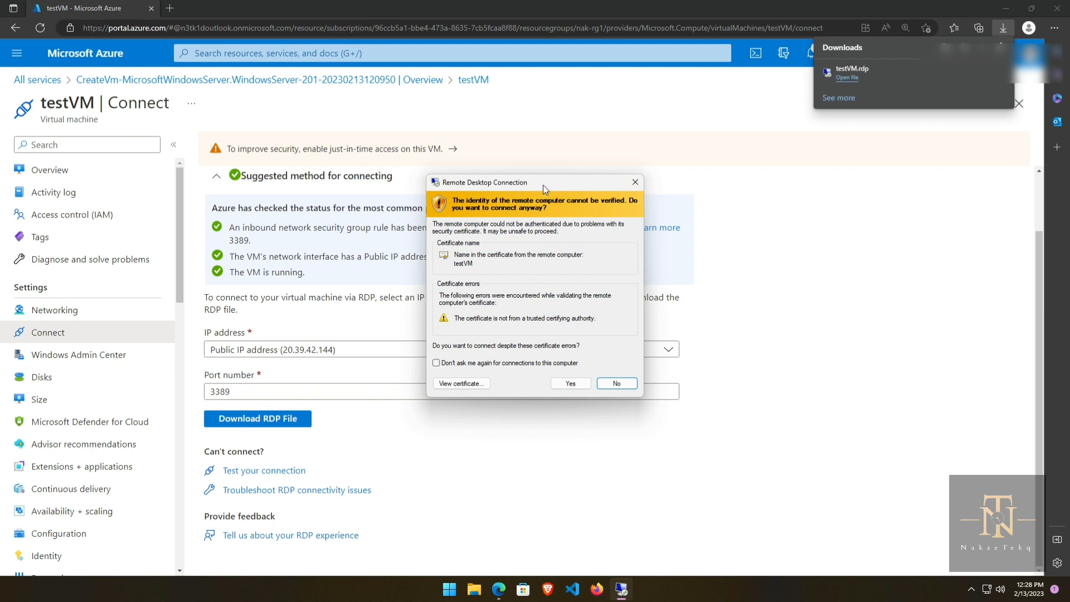
Step: Accept the untrusted certificate warning to open the testVM remote desktop session
{"action": "left_click_drag", "start_coordinate": [543, 185], "coordinate": [569, 169]}
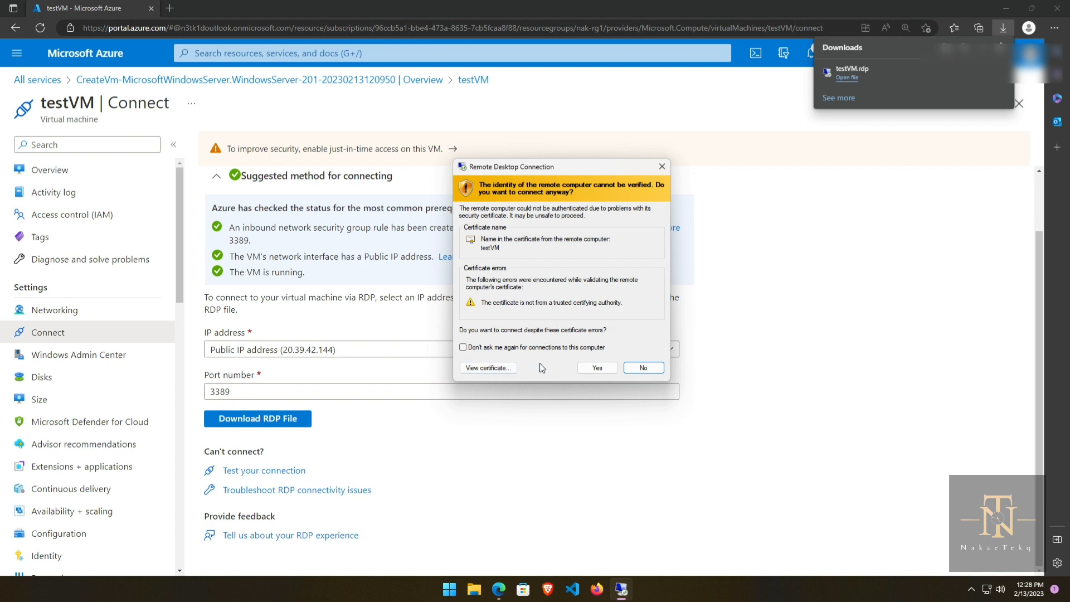
{"action": "left_click", "coordinate": [596, 367]}
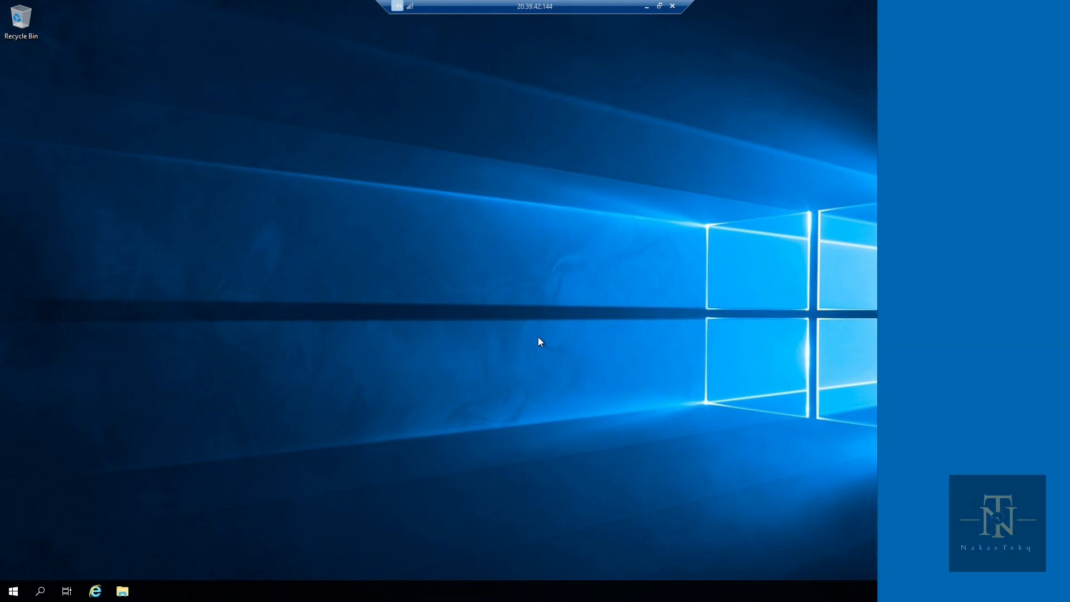
Step: Dismiss the network discoverability prompt and the Windows Admin Center popup
{"action": "left_click", "coordinate": [1008, 205]}
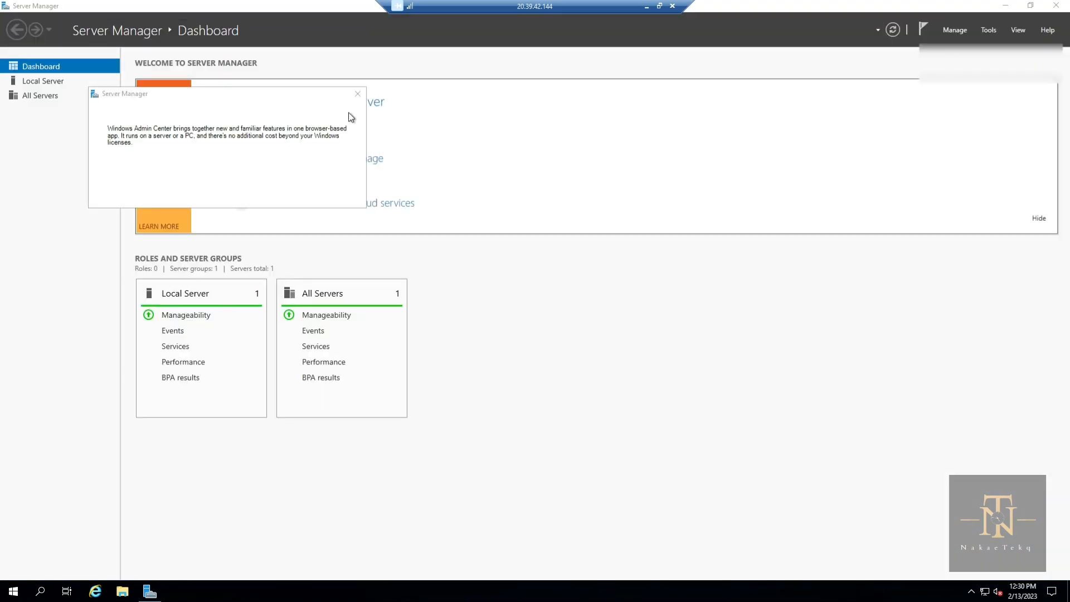
{"action": "left_click", "coordinate": [357, 98]}
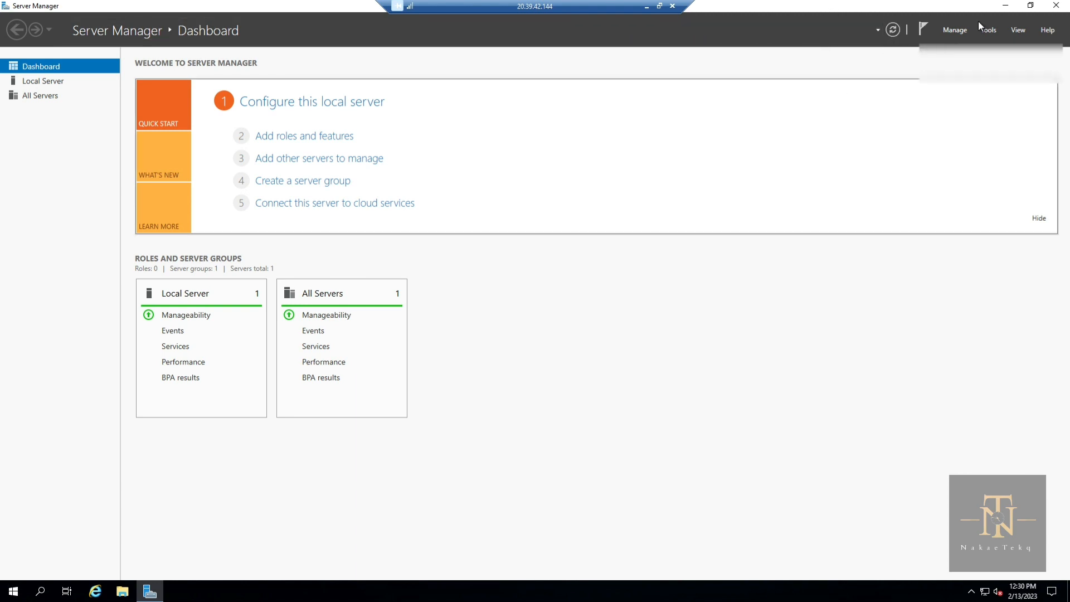
Step: Set Server Manager to not start automatically at logon, then restore its window
{"action": "left_click", "coordinate": [950, 31]}
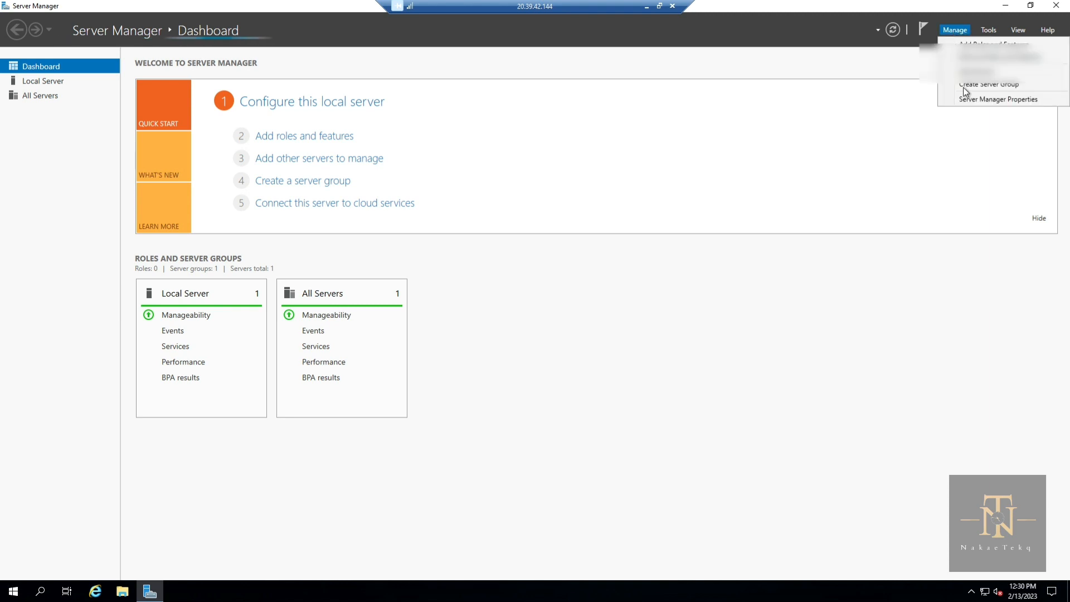
{"action": "left_click", "coordinate": [968, 100]}
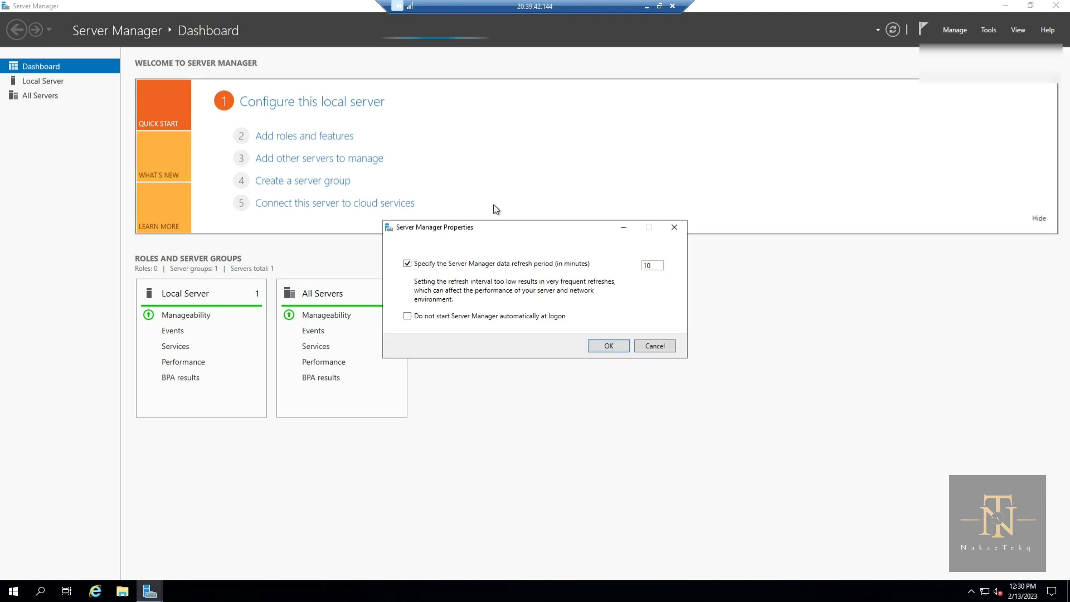
{"action": "left_click", "coordinate": [407, 314]}
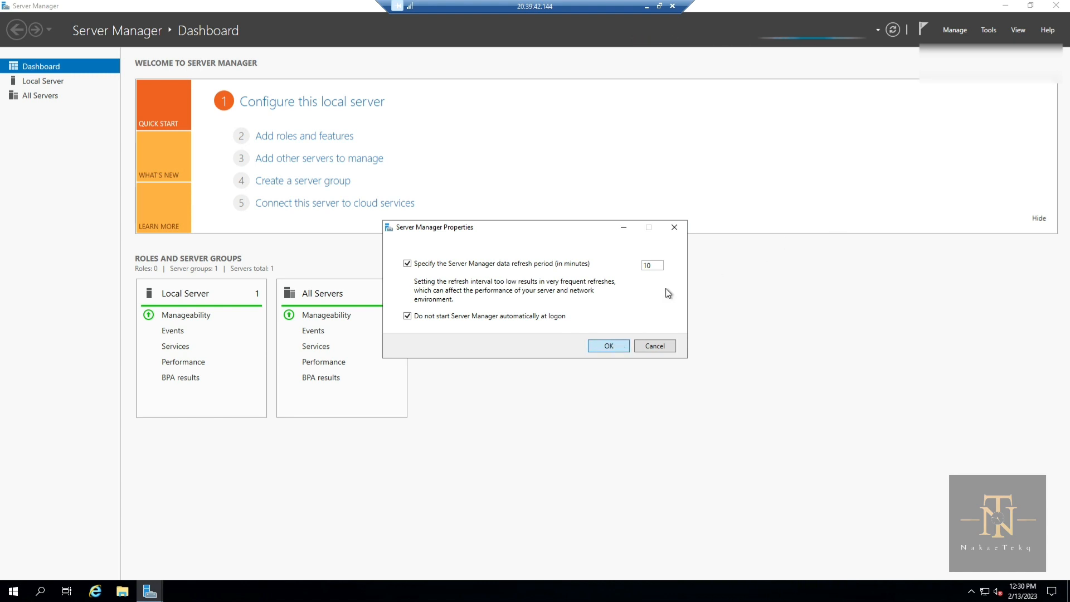
{"action": "left_click", "coordinate": [598, 346]}
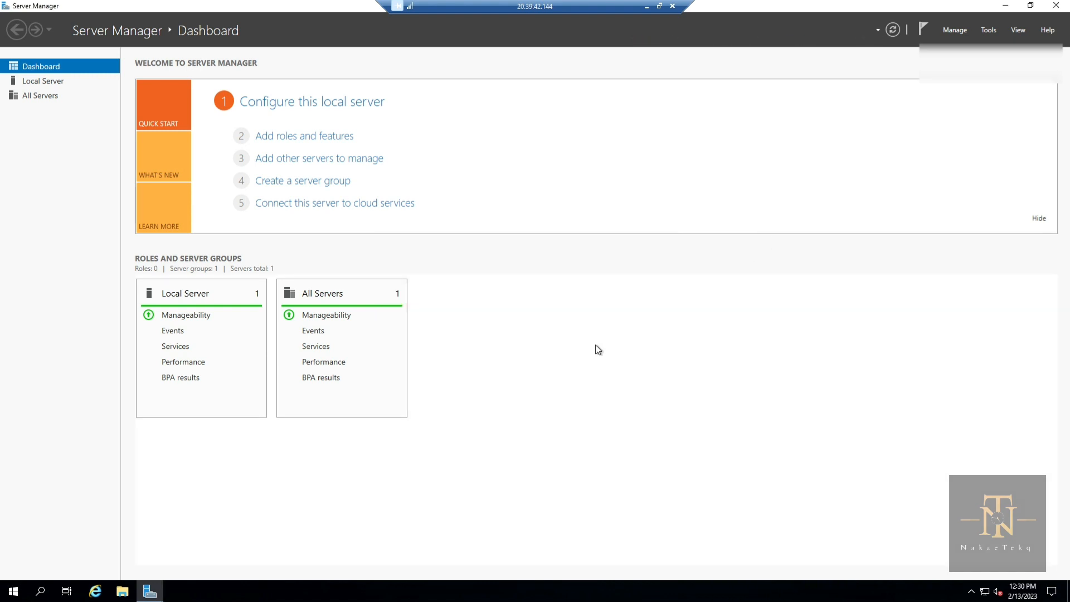
{"action": "left_click", "coordinate": [1030, 6]}
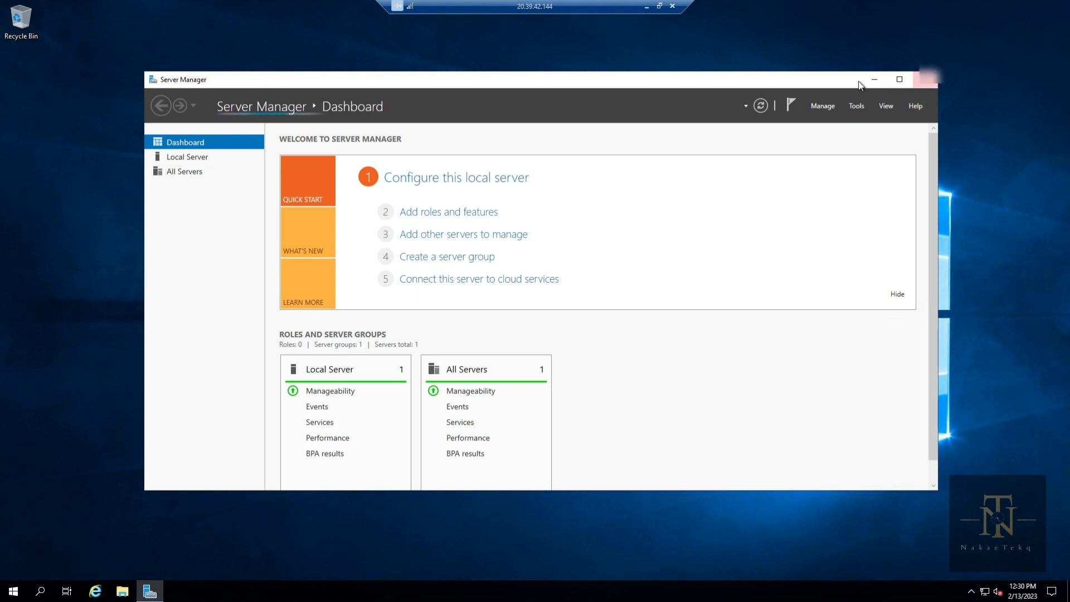
Step: Reopen Server Manager, confirm testVM under File and Storage Services, then close it
{"action": "left_click", "coordinate": [925, 81]}
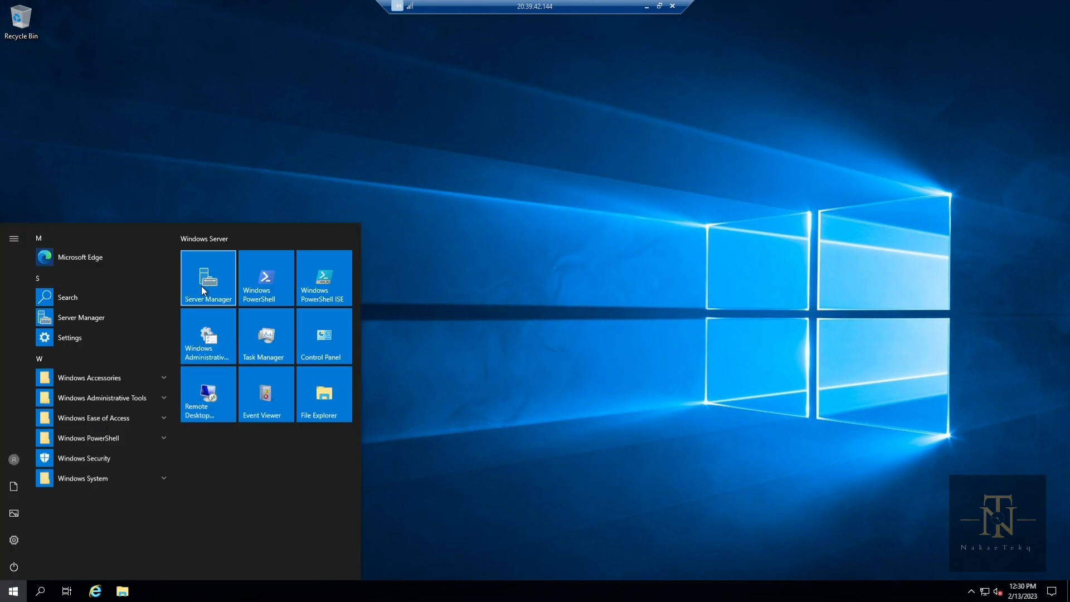
{"action": "left_click", "coordinate": [202, 286]}
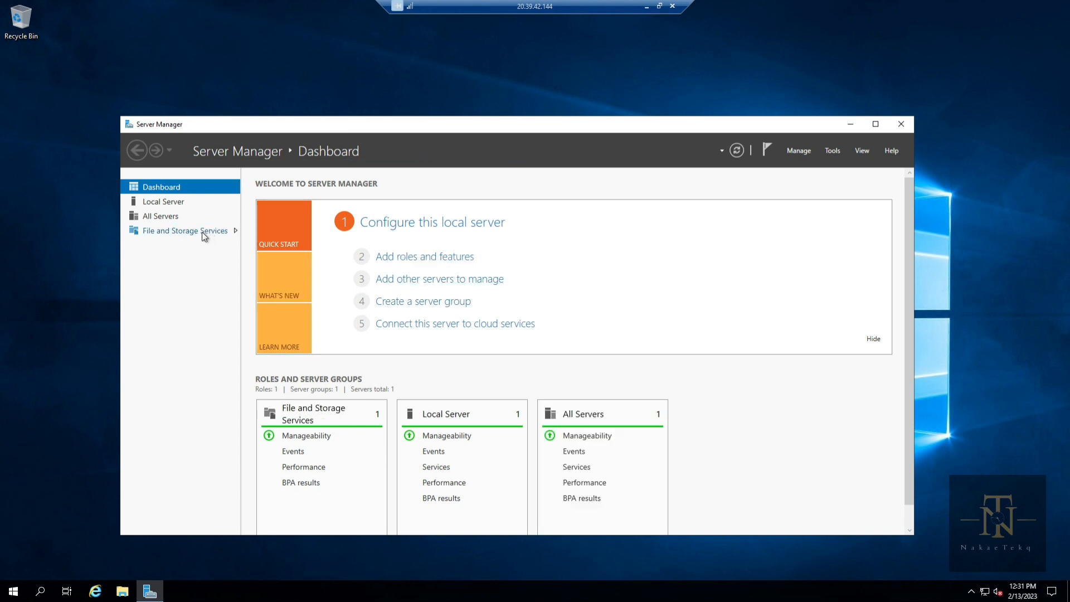
{"action": "left_click", "coordinate": [190, 236]}
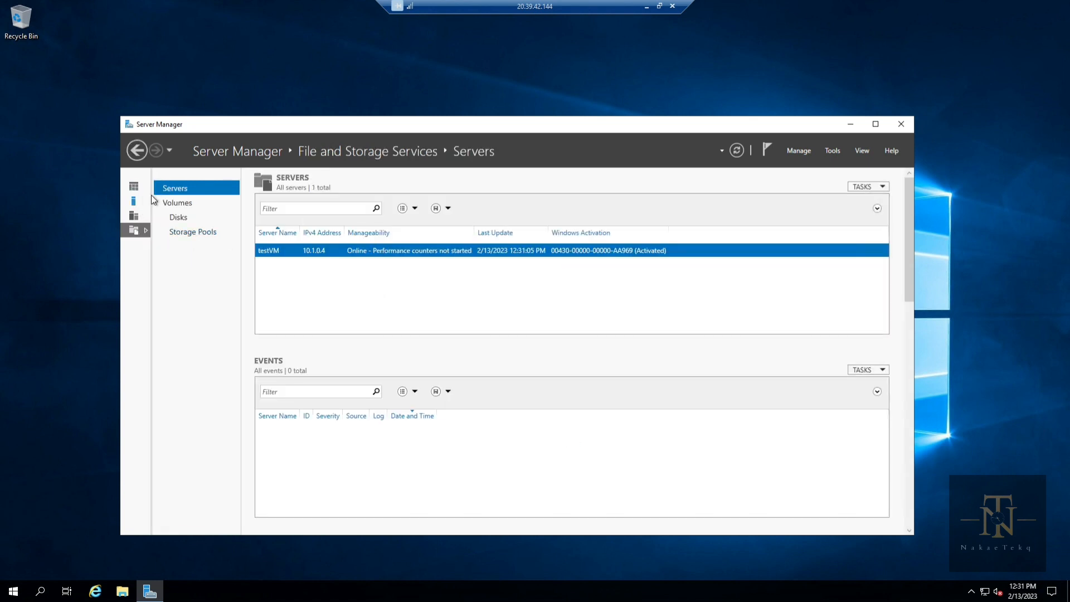
{"action": "left_click", "coordinate": [134, 188]}
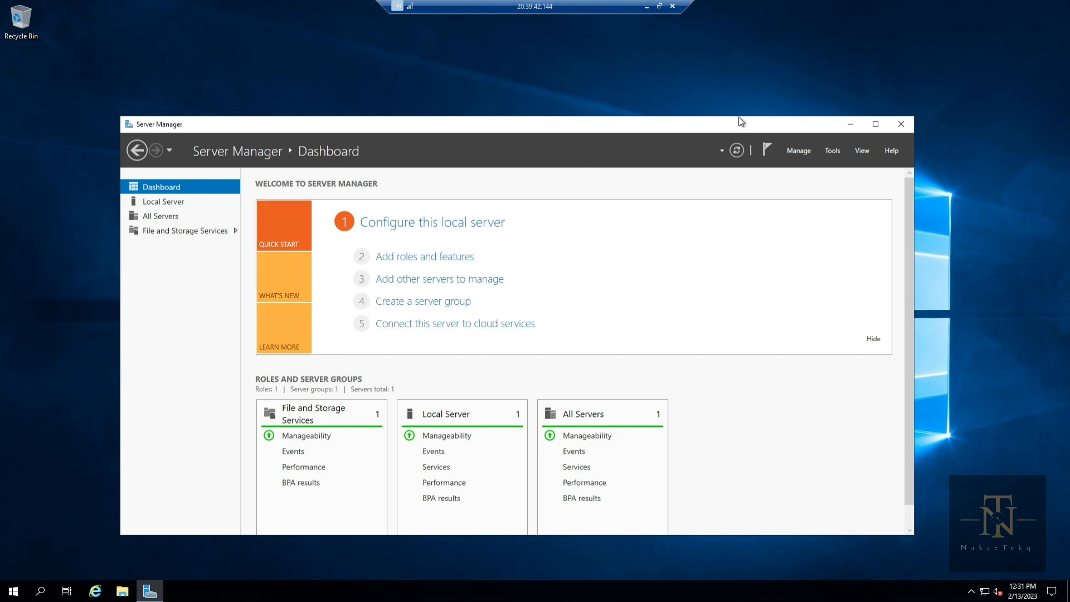
{"action": "left_click_drag", "start_coordinate": [681, 129], "coordinate": [702, 72]}
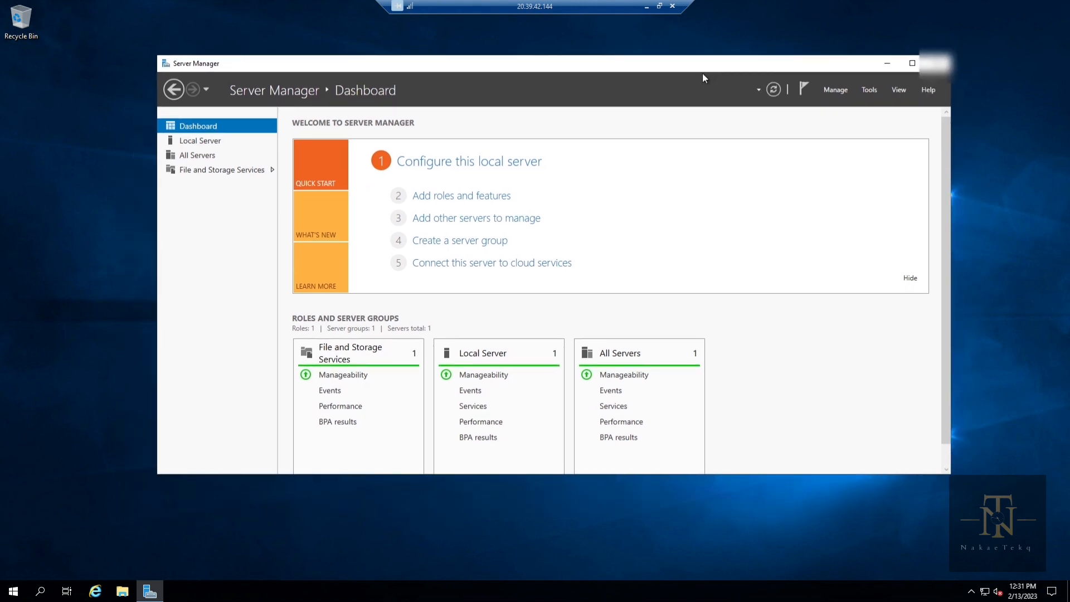
{"action": "left_click_drag", "start_coordinate": [637, 110], "coordinate": [679, 87]}
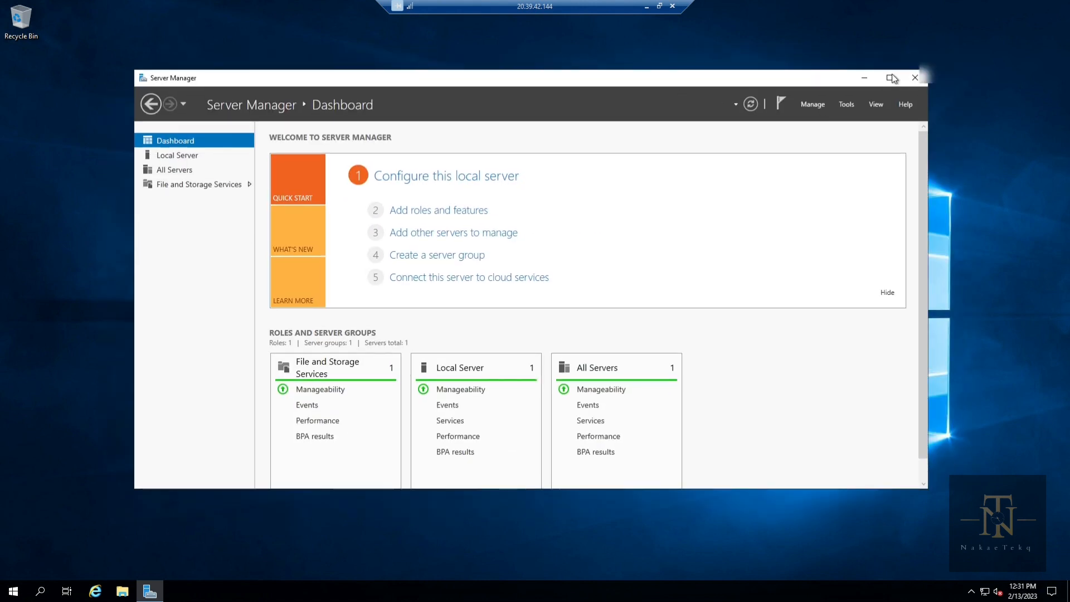
{"action": "left_click", "coordinate": [914, 79]}
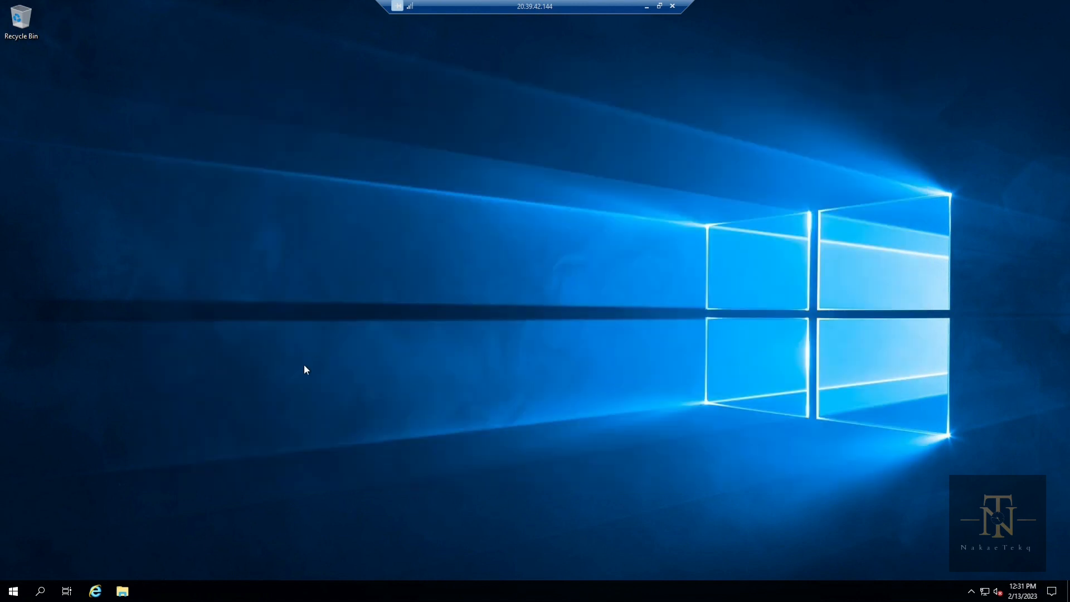
Step: Launch Internet Explorer, dismiss both blocked-content warnings, and search for 'microsoft edge'
{"action": "left_click", "coordinate": [97, 591]}
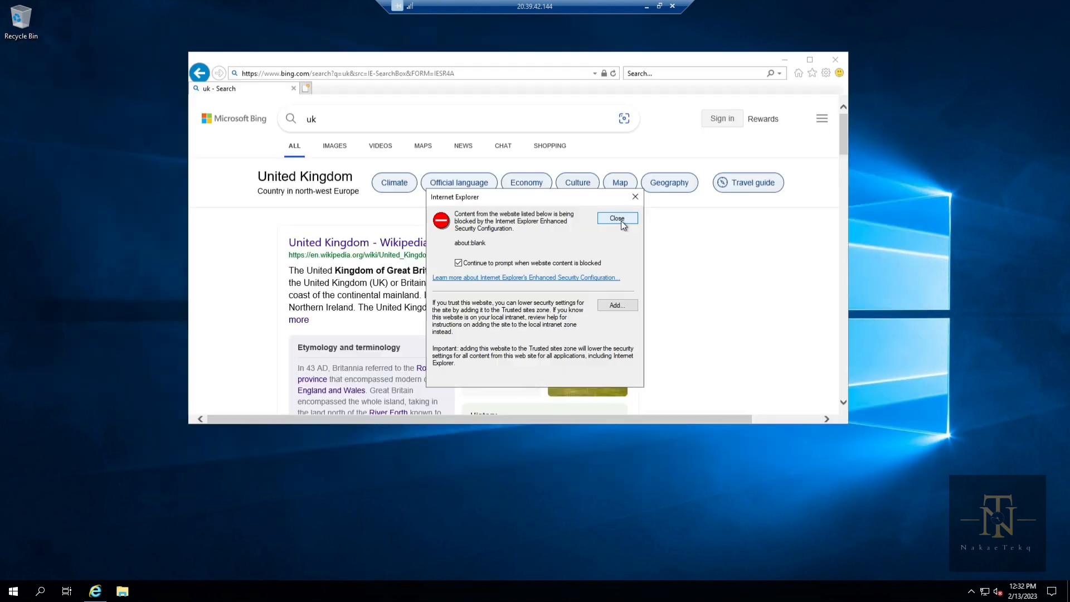
{"action": "left_click", "coordinate": [623, 219]}
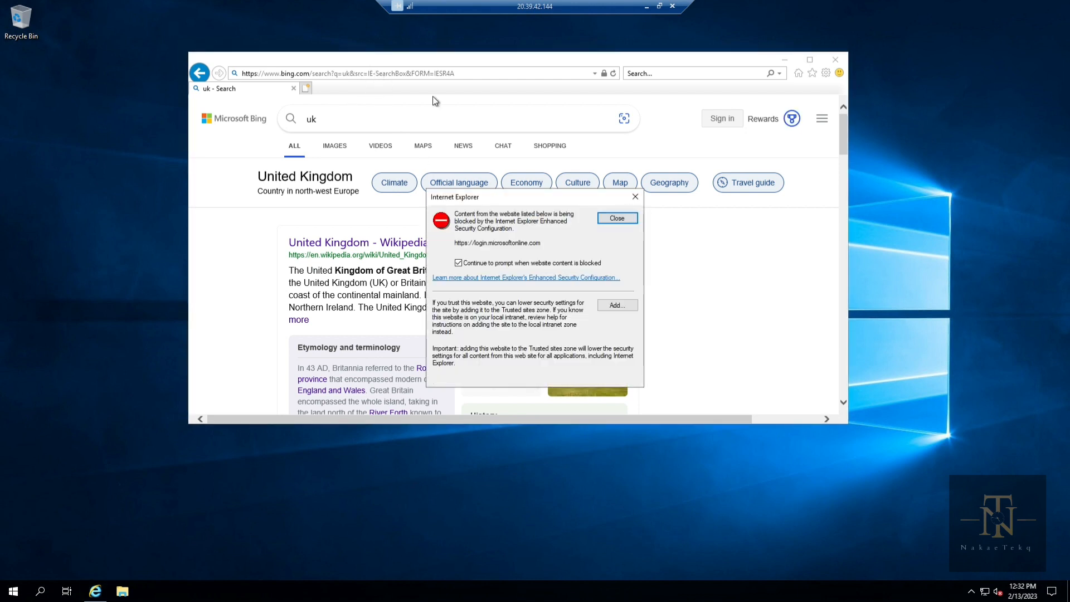
{"action": "left_click", "coordinate": [635, 197]}
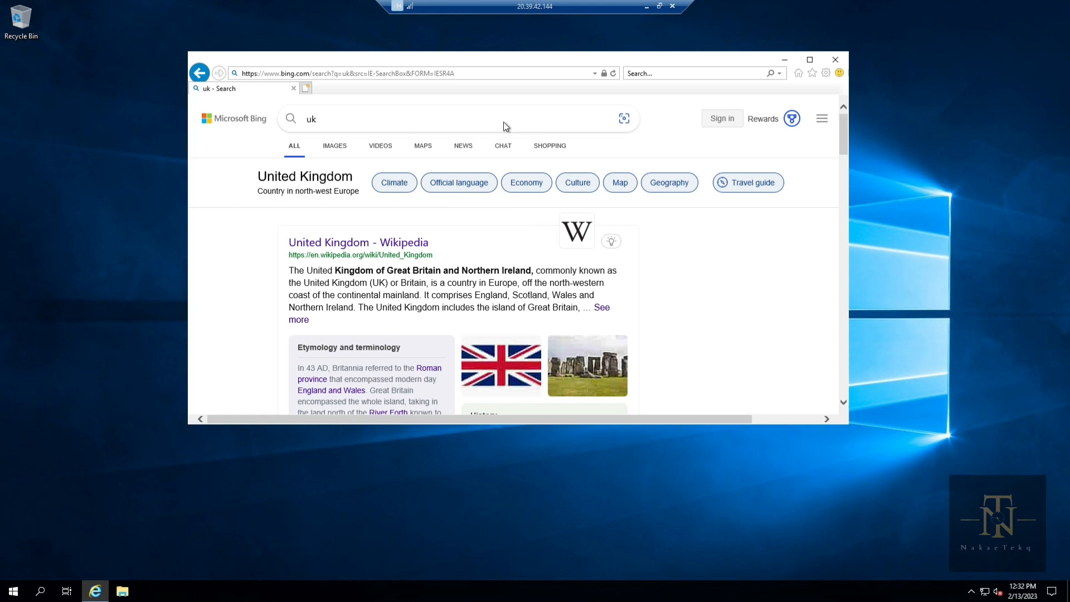
{"action": "left_click", "coordinate": [407, 74]}
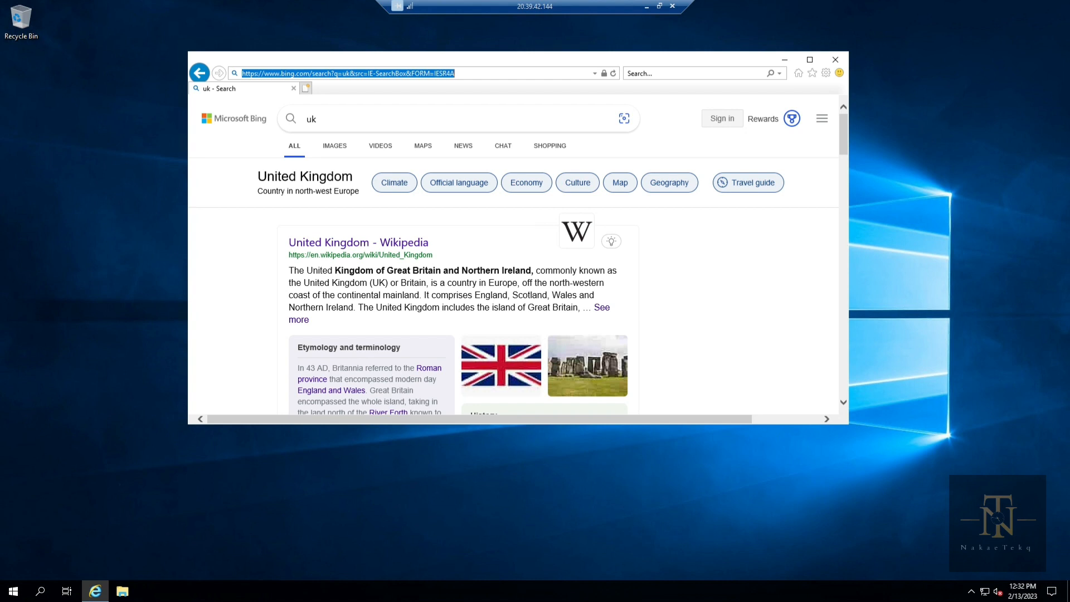
{"action": "key", "text": "BackSpace"}
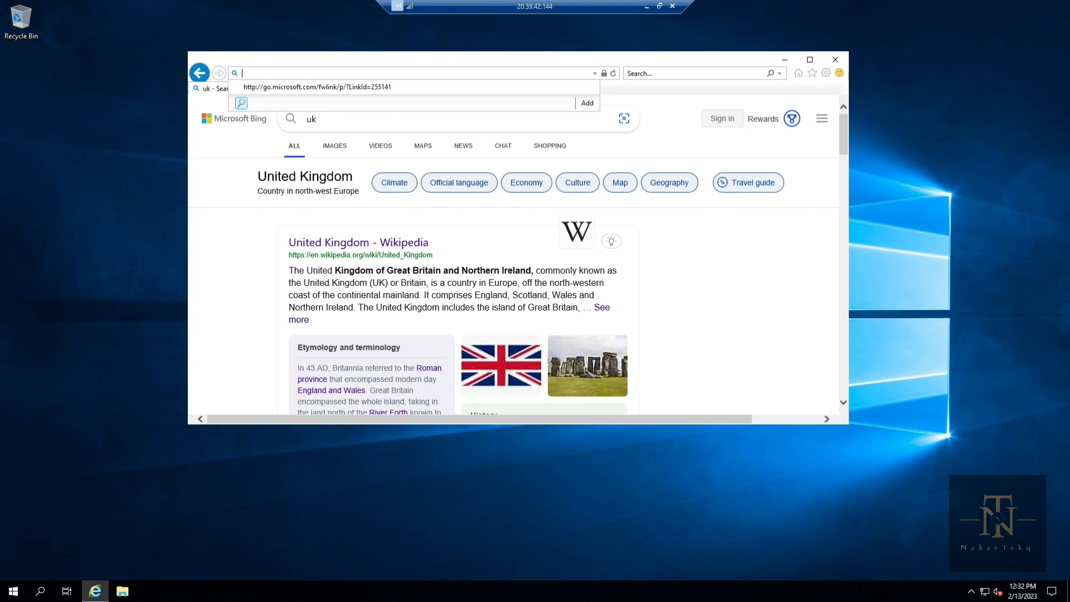
{"action": "type", "text": "microsoft edge"}
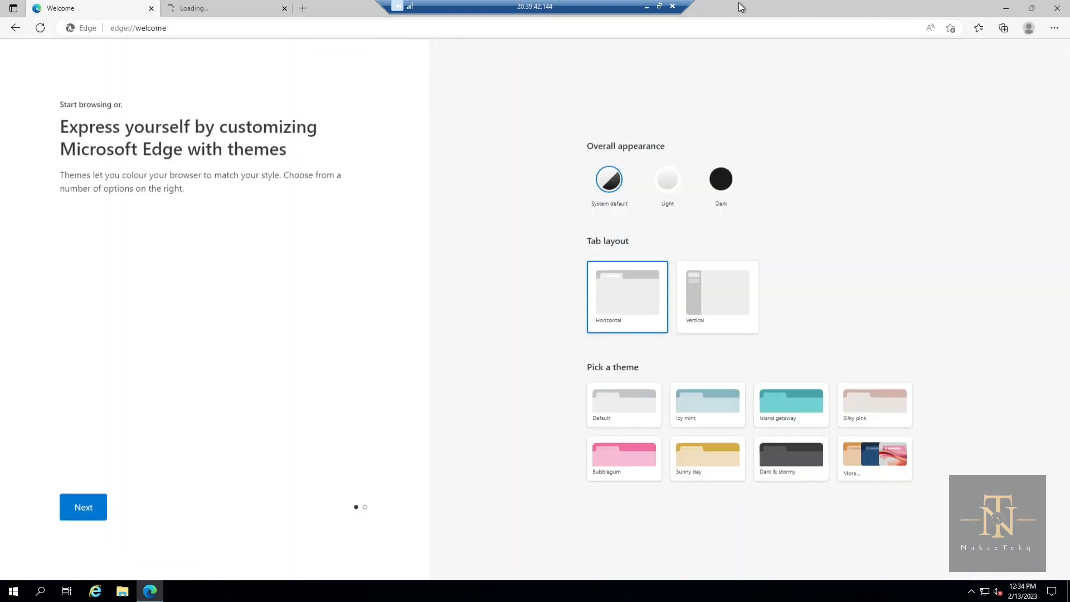
Step: Maximize Edge on the VM and run Speedtest by Ookla: 413.89 Mbps down, 676.98 up
{"action": "left_click_drag", "start_coordinate": [737, 2], "coordinate": [493, 58]}
{"action": "double_click", "coordinate": [492, 58]}
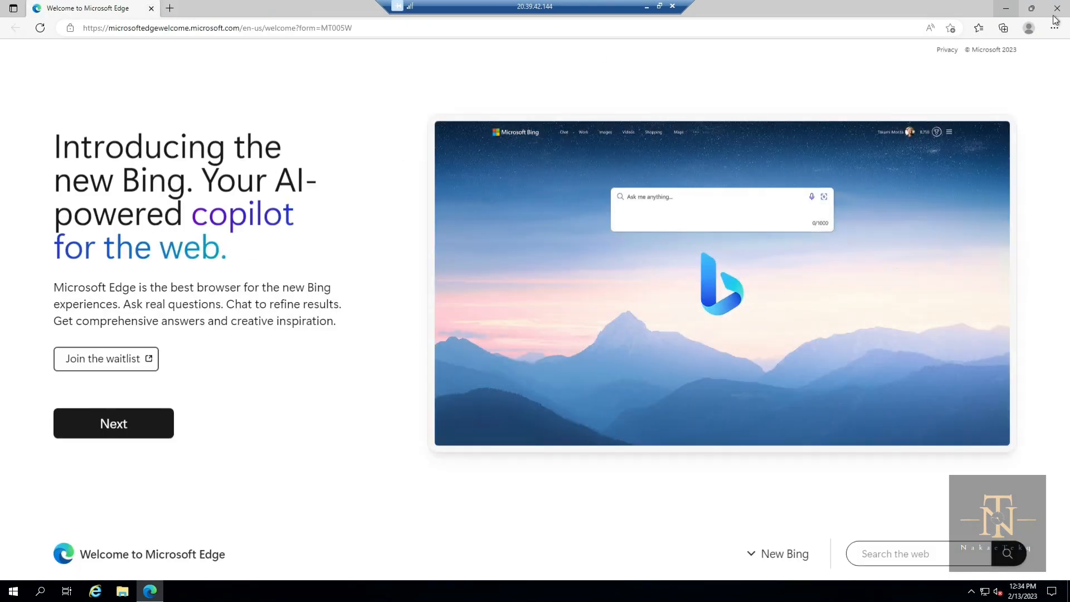
{"action": "left_click", "coordinate": [270, 27]}
{"action": "type", "text": "sdeed"}
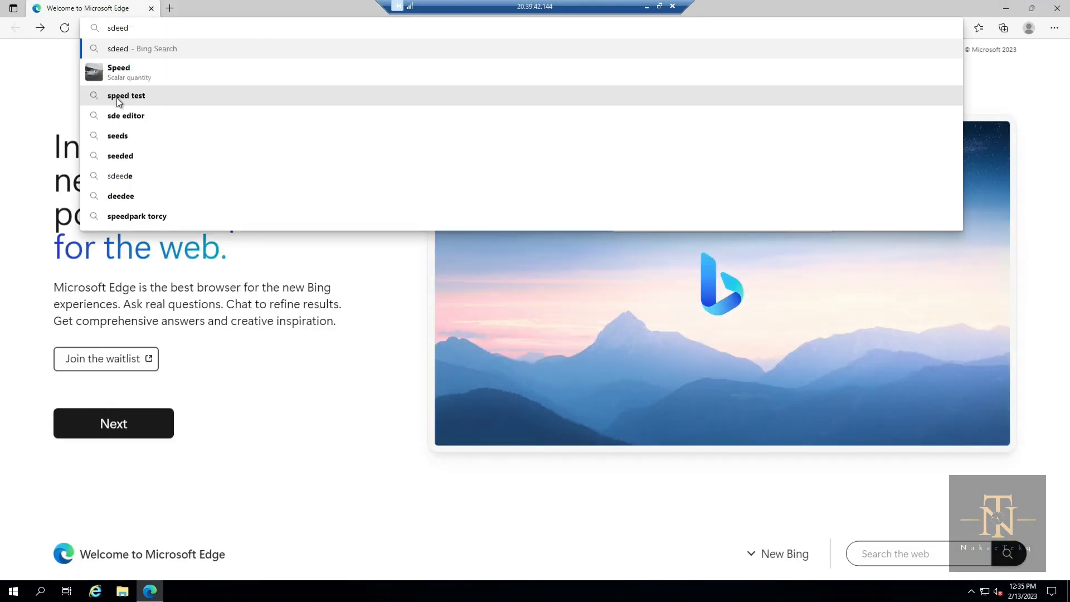
{"action": "left_click", "coordinate": [146, 103]}
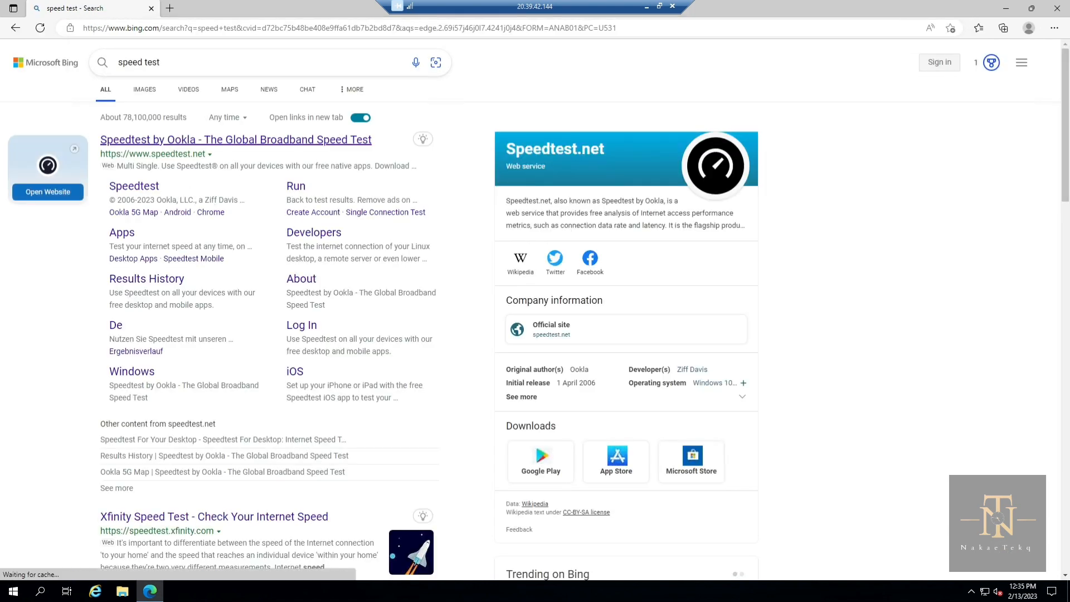
{"action": "left_click", "coordinate": [203, 145]}
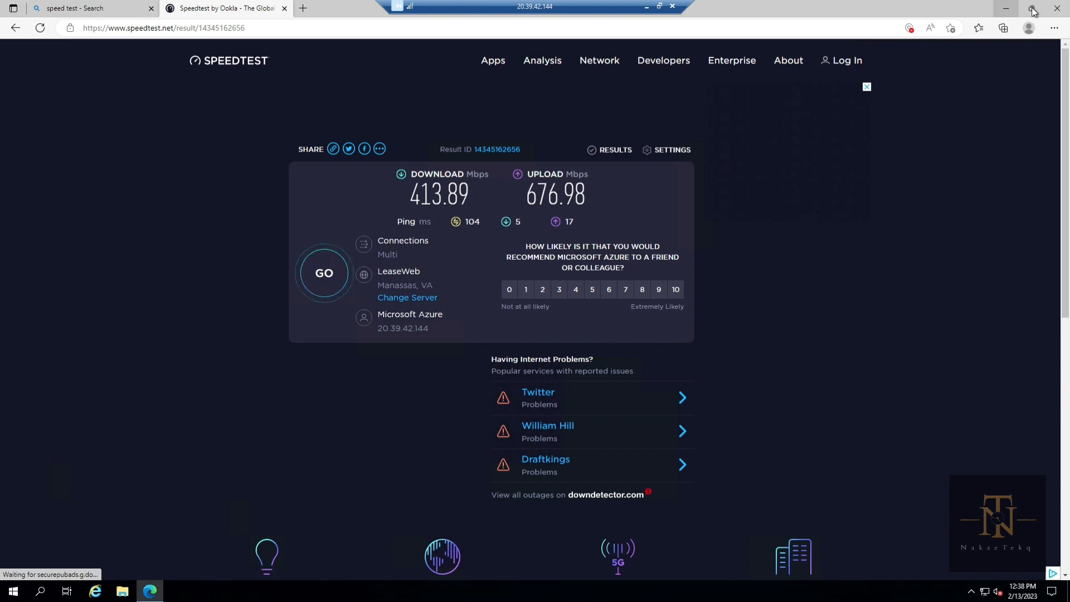
{"action": "double_click", "coordinate": [688, 16]}
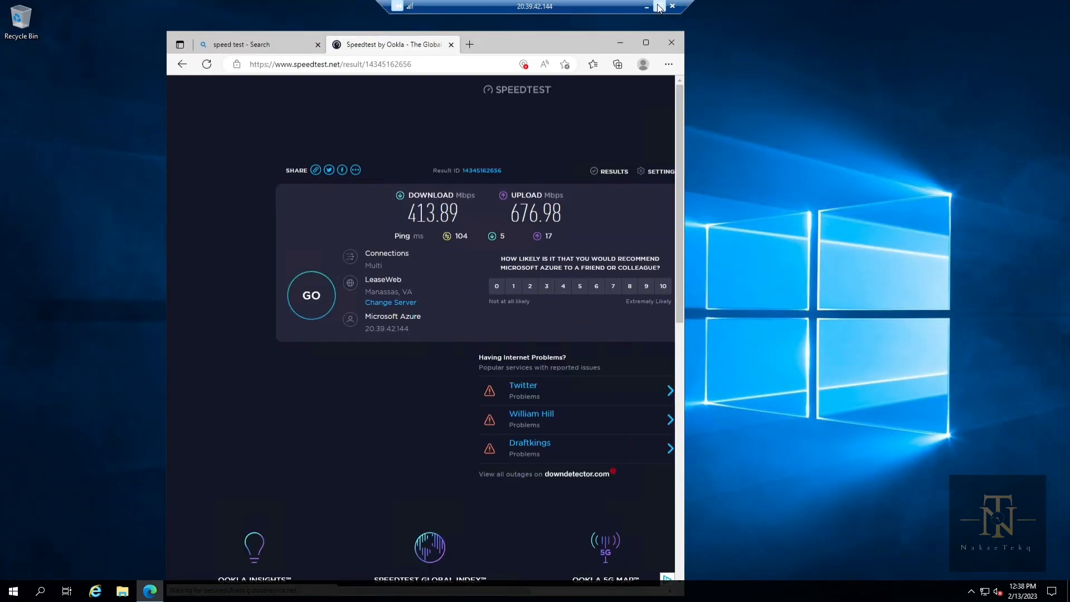
Step: Run Speedtest by Ookla locally (6.25 Mbps download) beside the VM's 413.89 Mbps result
{"action": "left_click", "coordinate": [658, 5]}
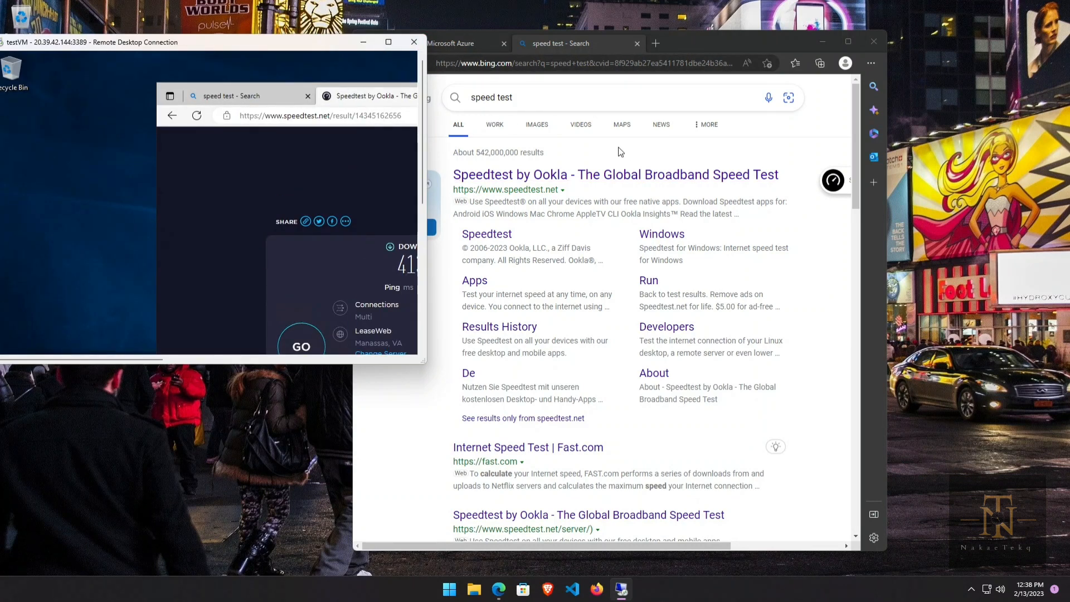
{"action": "left_click", "coordinate": [539, 179]}
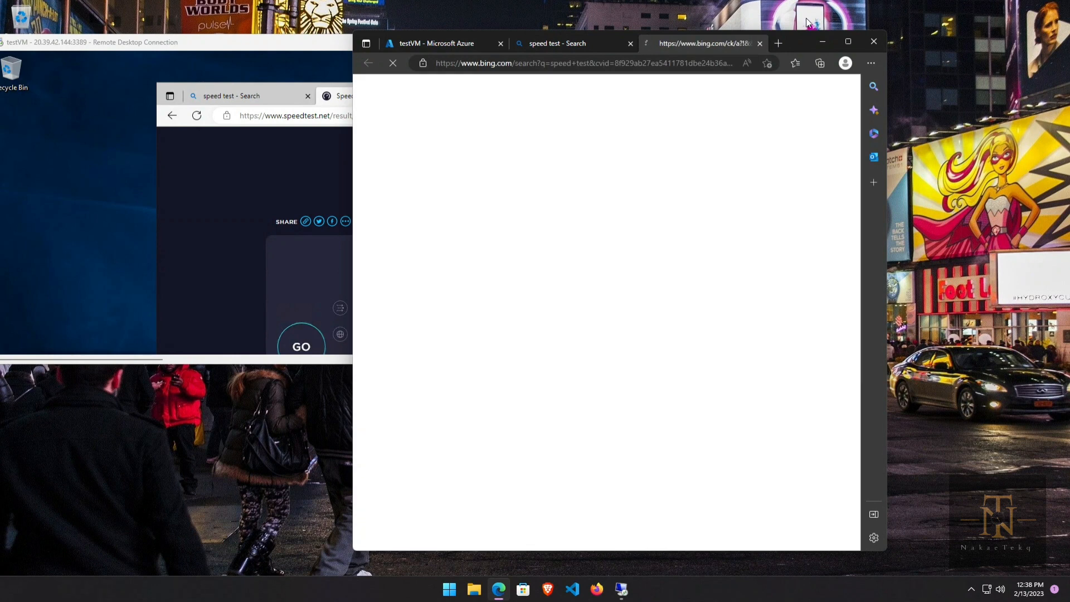
{"action": "left_click_drag", "start_coordinate": [803, 41], "coordinate": [905, 53]}
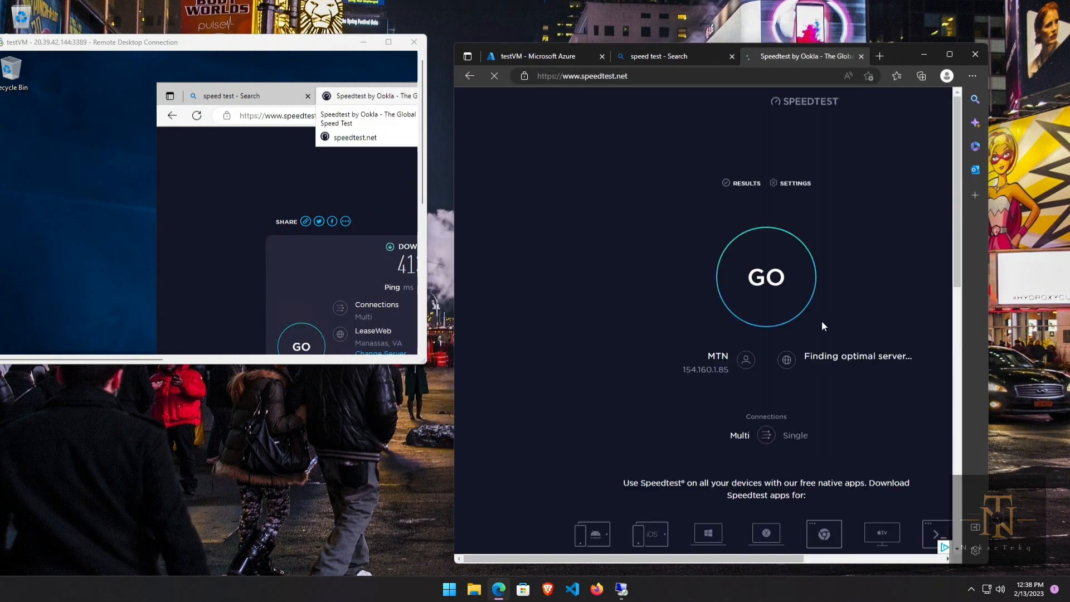
{"action": "left_click", "coordinate": [774, 283]}
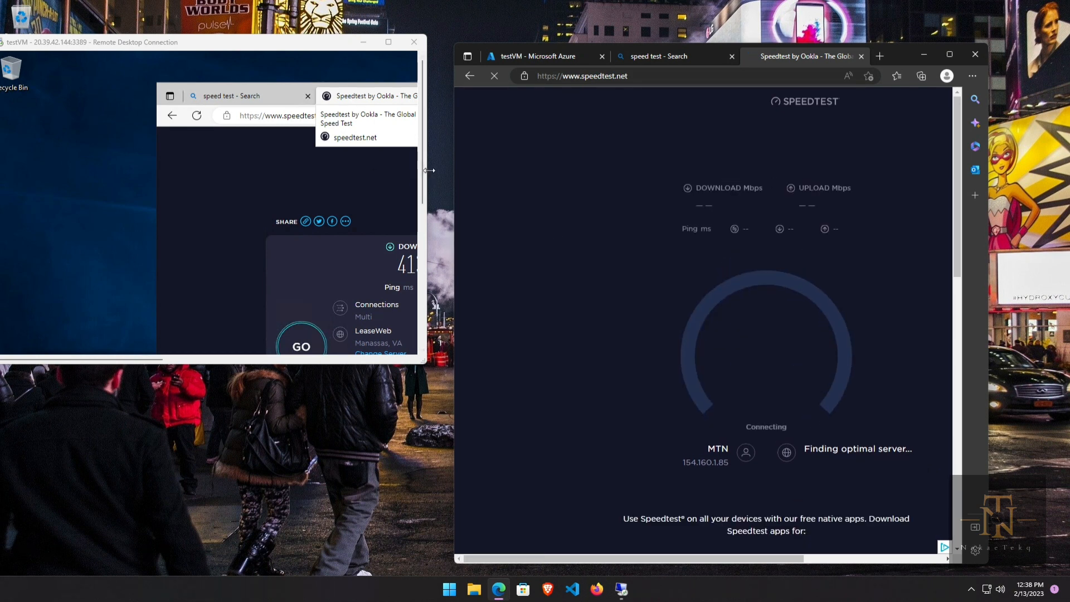
{"action": "left_click_drag", "start_coordinate": [427, 170], "coordinate": [502, 170]}
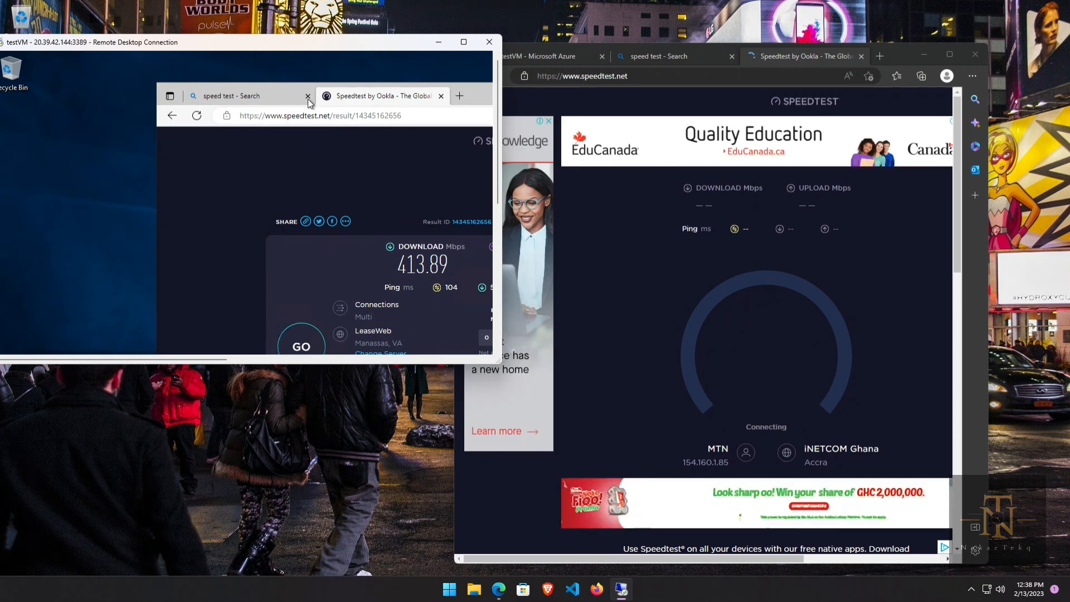
{"action": "left_click_drag", "start_coordinate": [478, 93], "coordinate": [393, 86]}
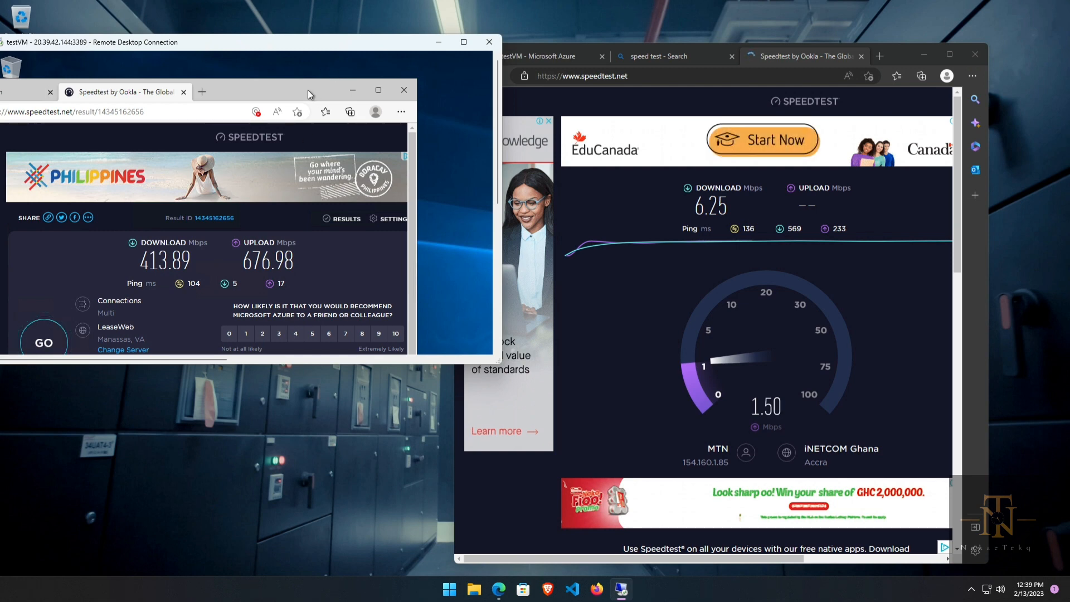
{"action": "left_click_drag", "start_coordinate": [310, 91], "coordinate": [327, 87]}
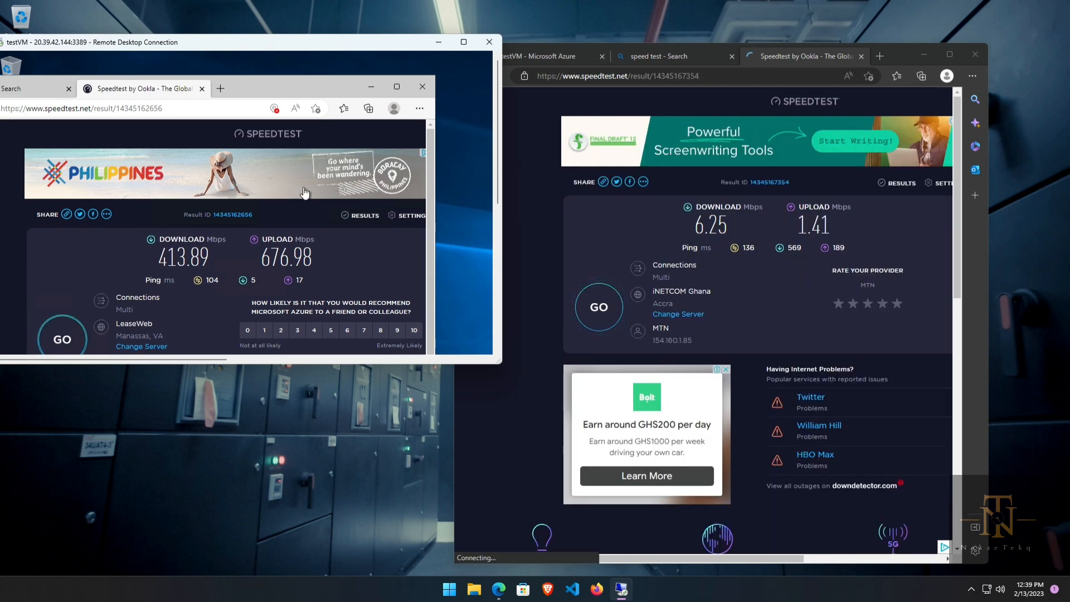
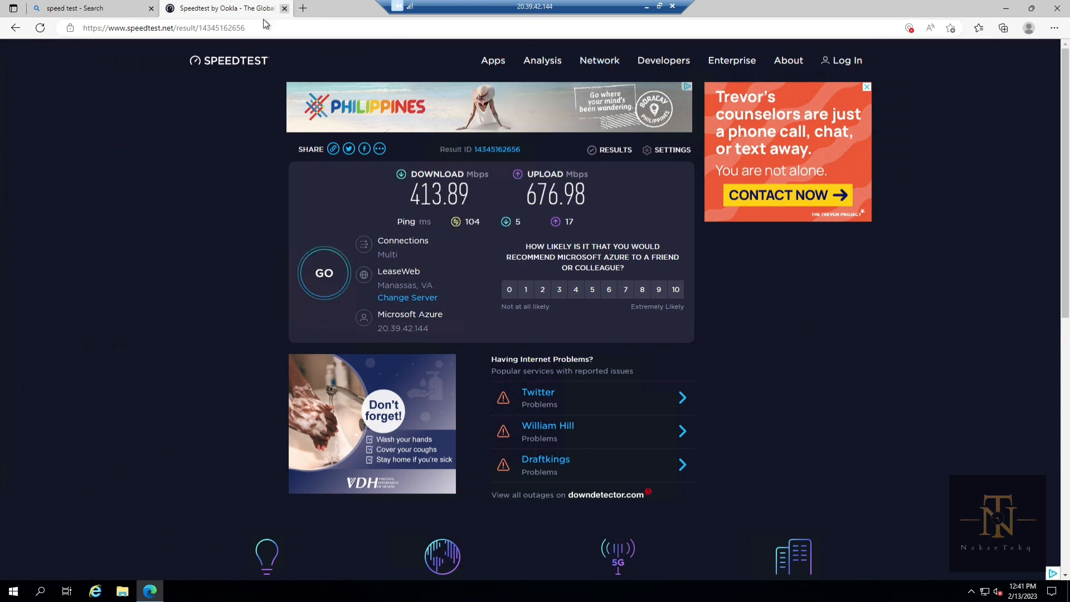
Step: Download the 64-bit Windows 8.1 ISO (Win8.1_English_x64.iso) from Microsoft's software download page
{"action": "left_click", "coordinate": [284, 8]}
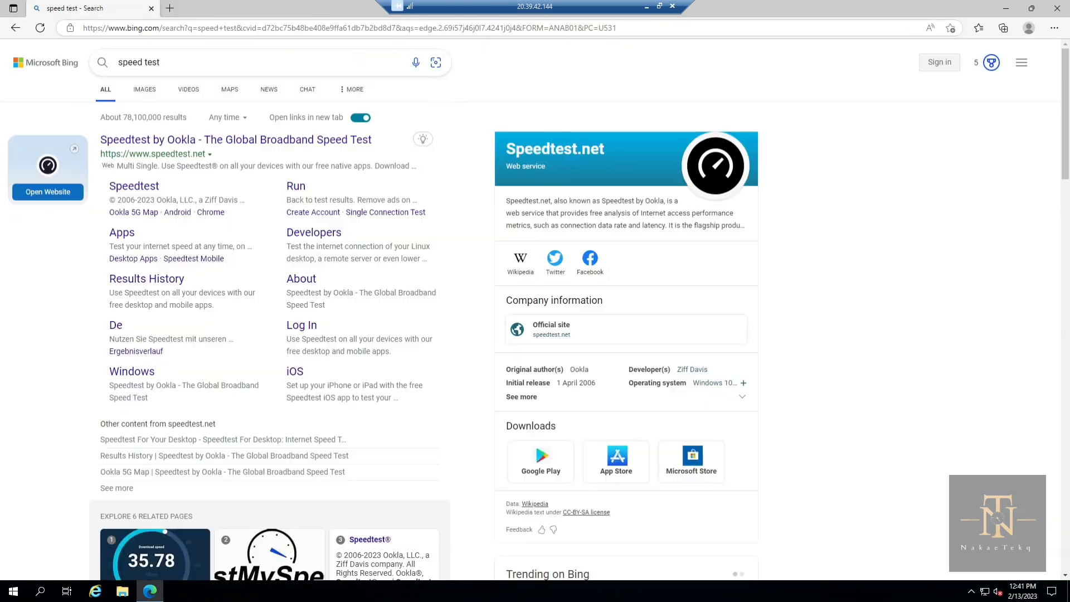
{"action": "left_click", "coordinate": [263, 29]}
{"action": "type", "text": "mic"}
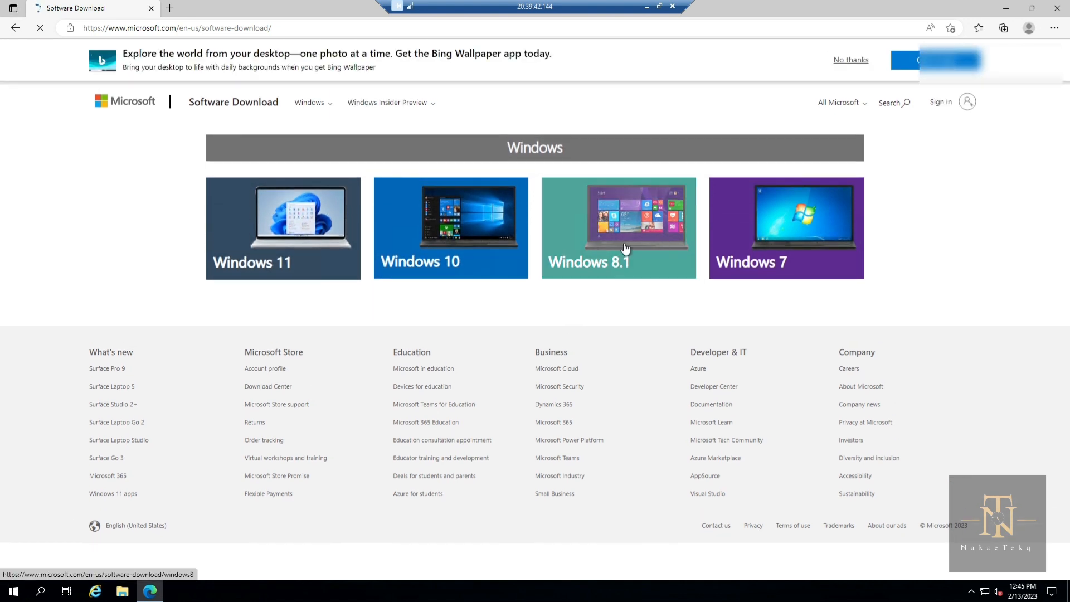
{"action": "left_click", "coordinate": [622, 250]}
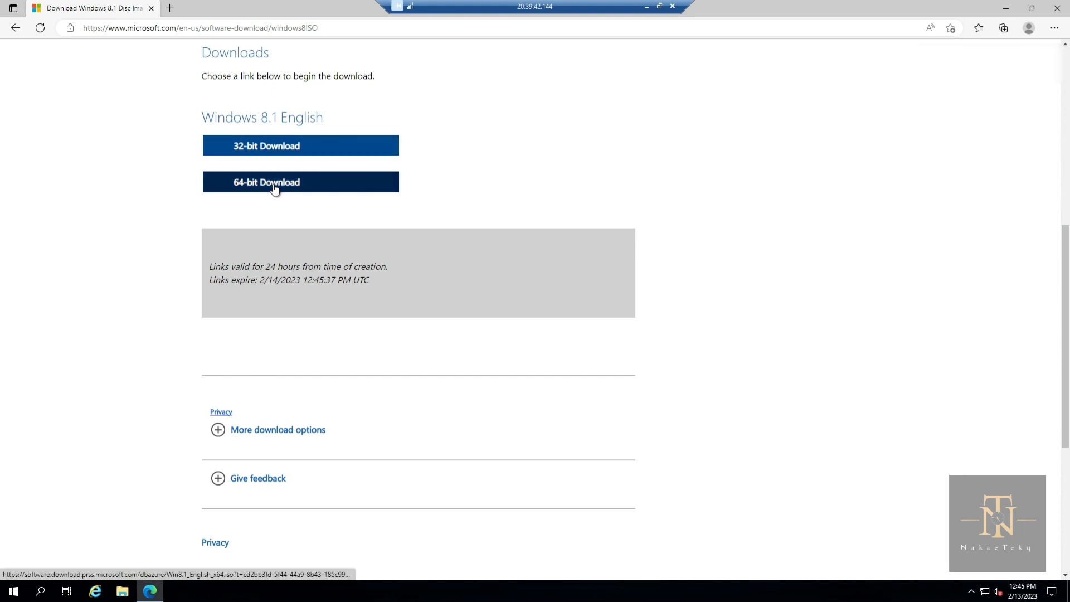
{"action": "left_click", "coordinate": [274, 190]}
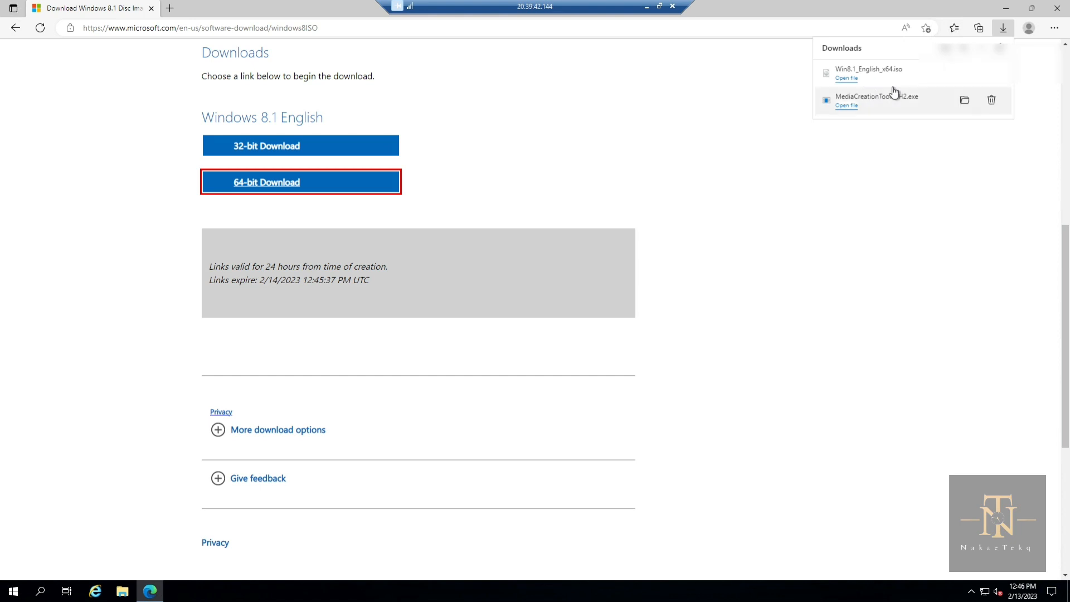
{"action": "left_click", "coordinate": [1031, 9]}
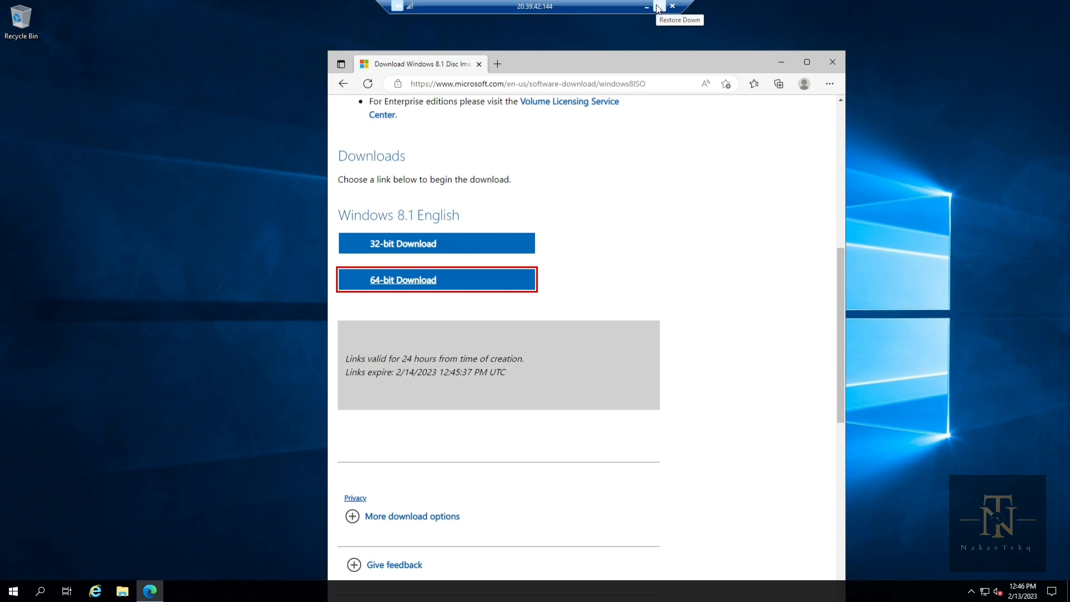
Step: Close the VM's Edge browser and take the testVM remote session out of full screen
{"action": "left_click_drag", "start_coordinate": [603, 64], "coordinate": [478, 58]}
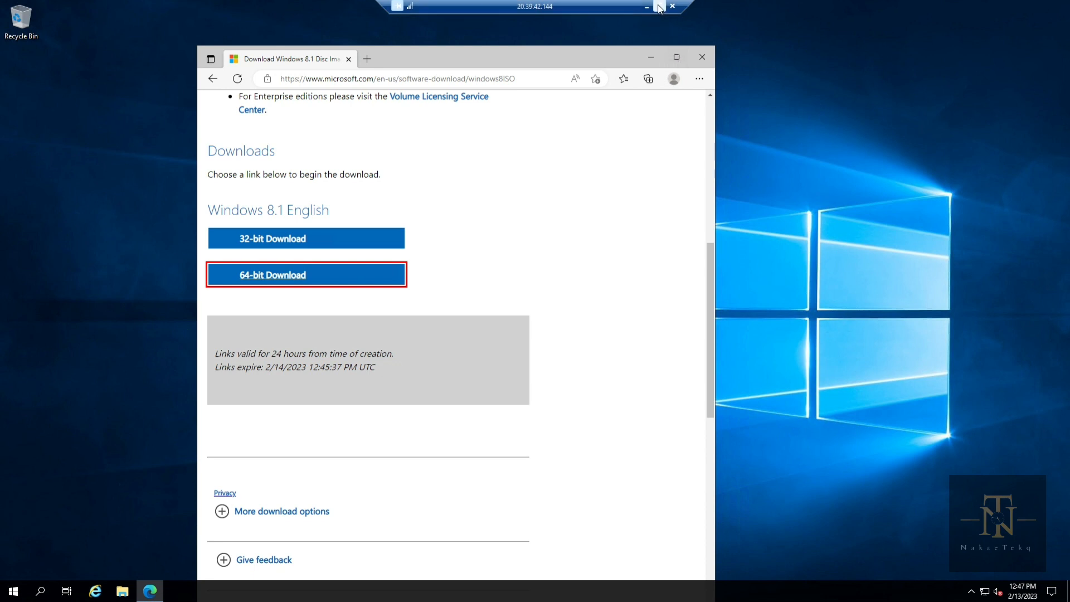
{"action": "left_click", "coordinate": [700, 55]}
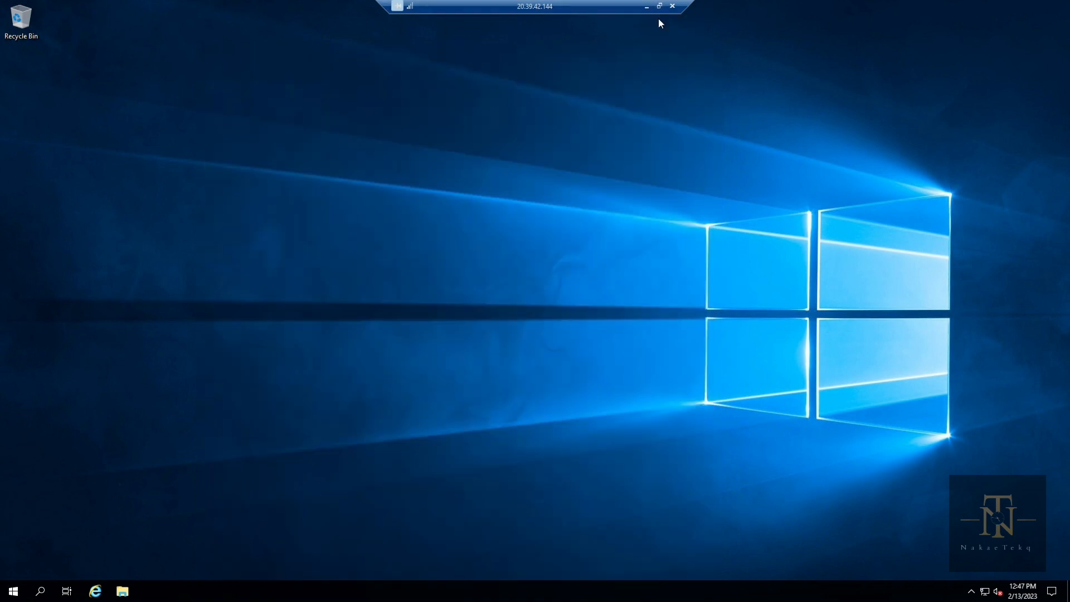
{"action": "left_click", "coordinate": [659, 6]}
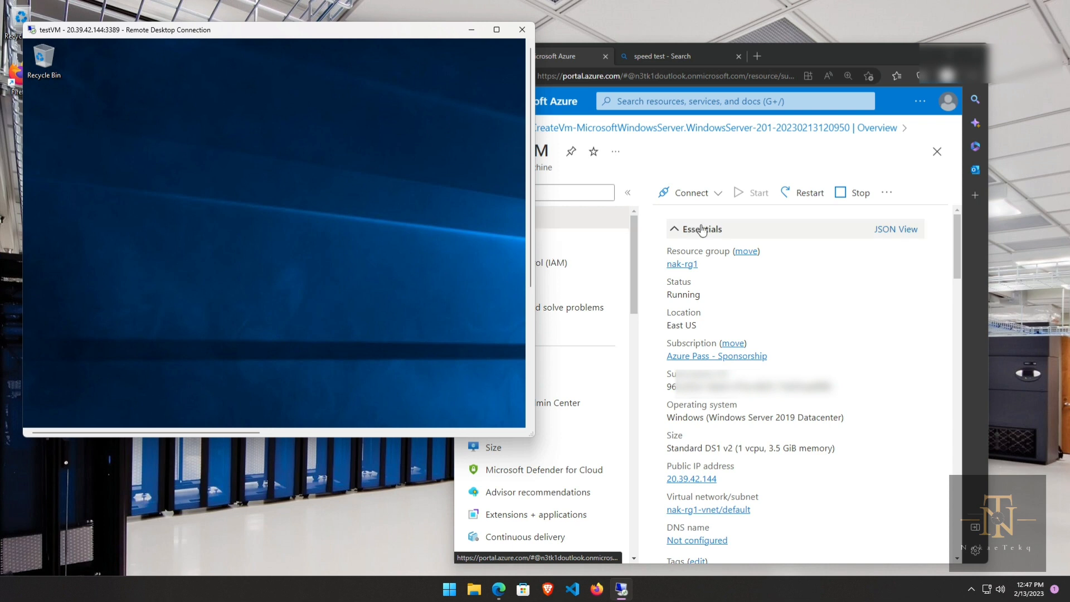
Step: Stop testVM from its overview, confirming with Yes, and maximize the portal window
{"action": "left_click", "coordinate": [854, 199]}
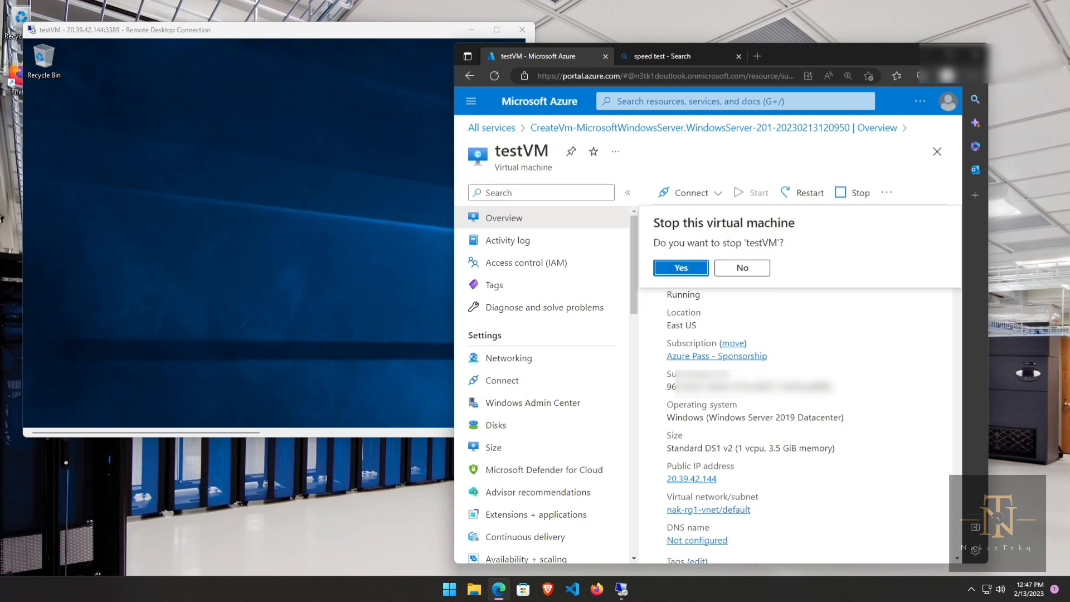
{"action": "left_click", "coordinate": [676, 269]}
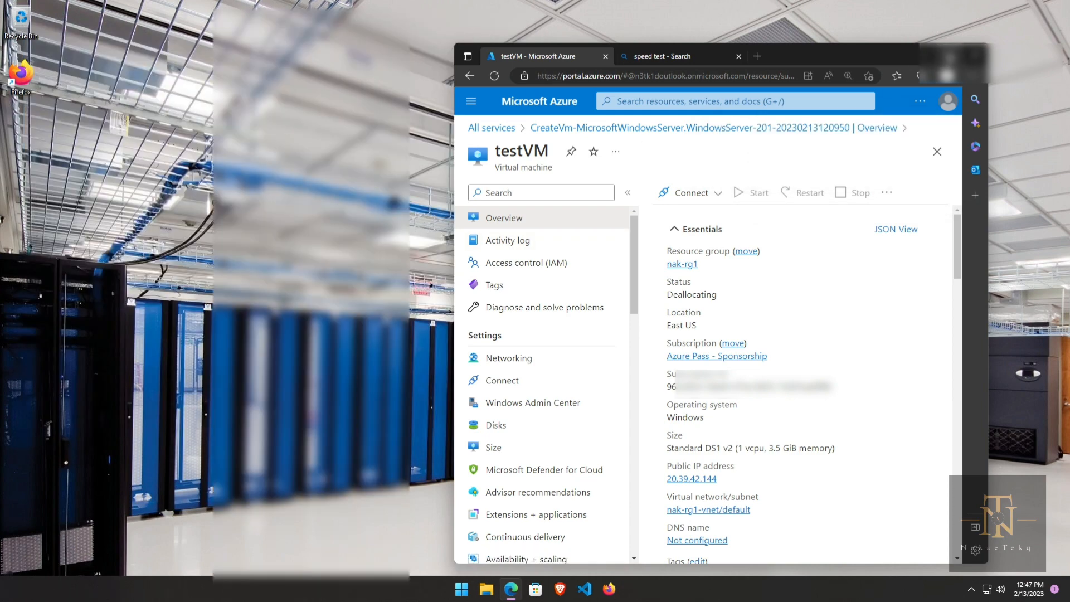
{"action": "left_click", "coordinate": [949, 55]}
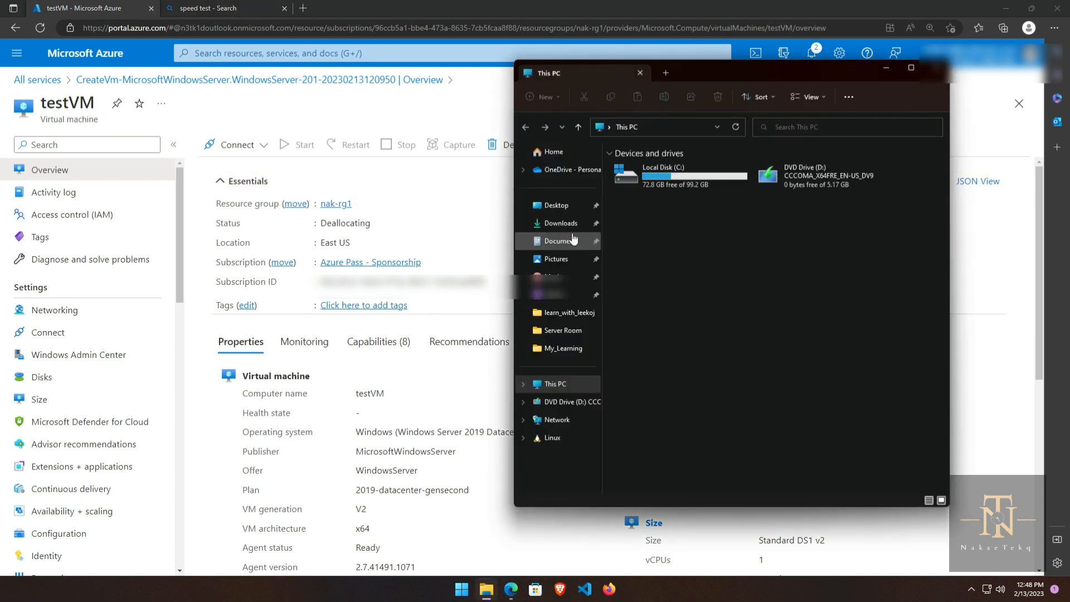
Step: Try connecting via testVM.rdp from Downloads, dismiss the failure error, and close File Explorer
{"action": "left_click", "coordinate": [559, 224]}
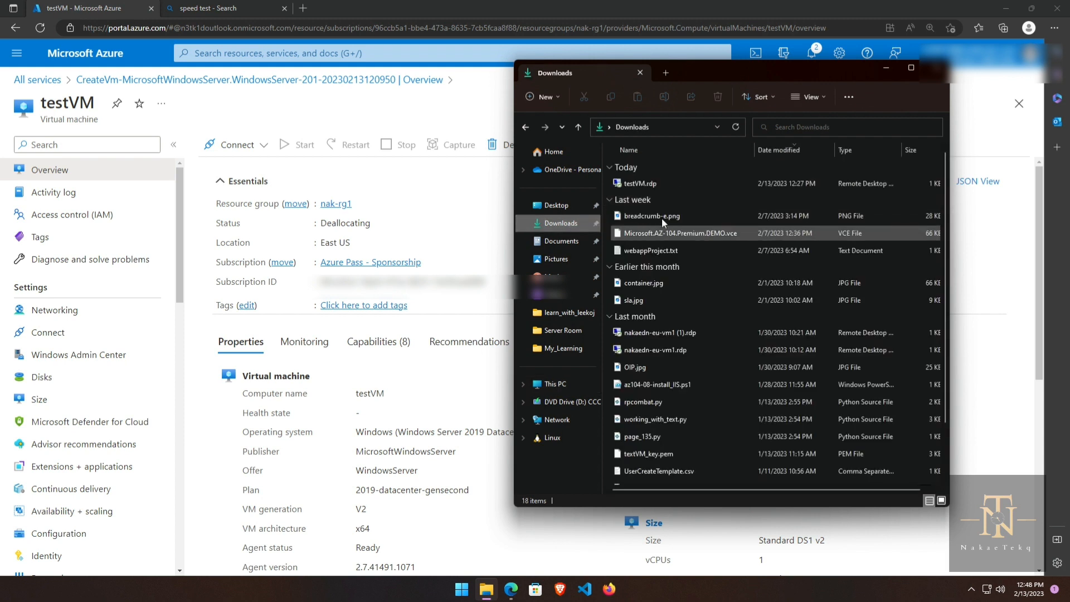
{"action": "left_click", "coordinate": [654, 184]}
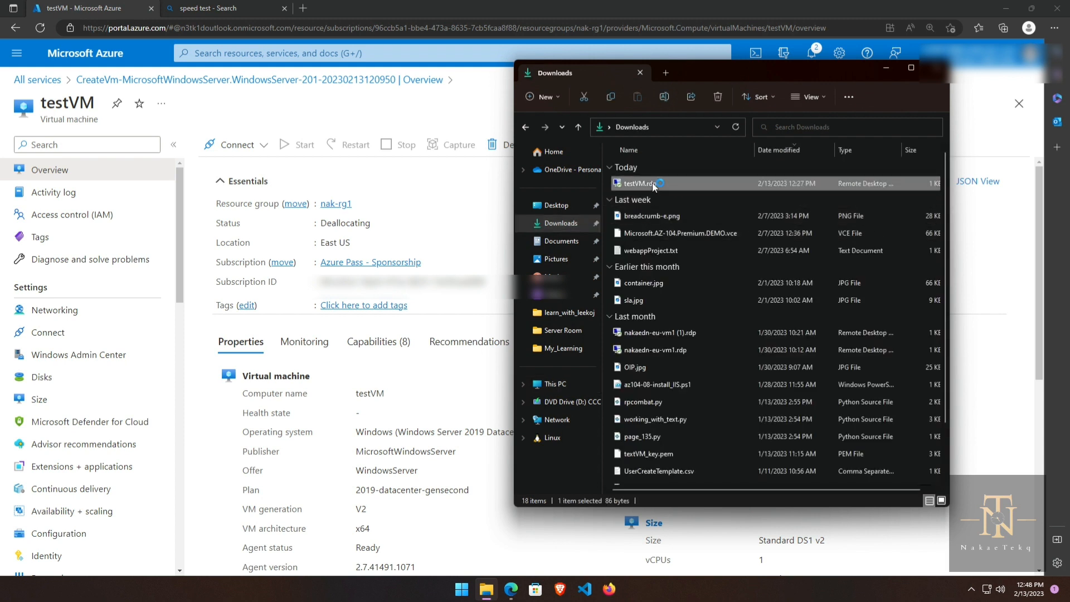
{"action": "key", "text": "Return"}
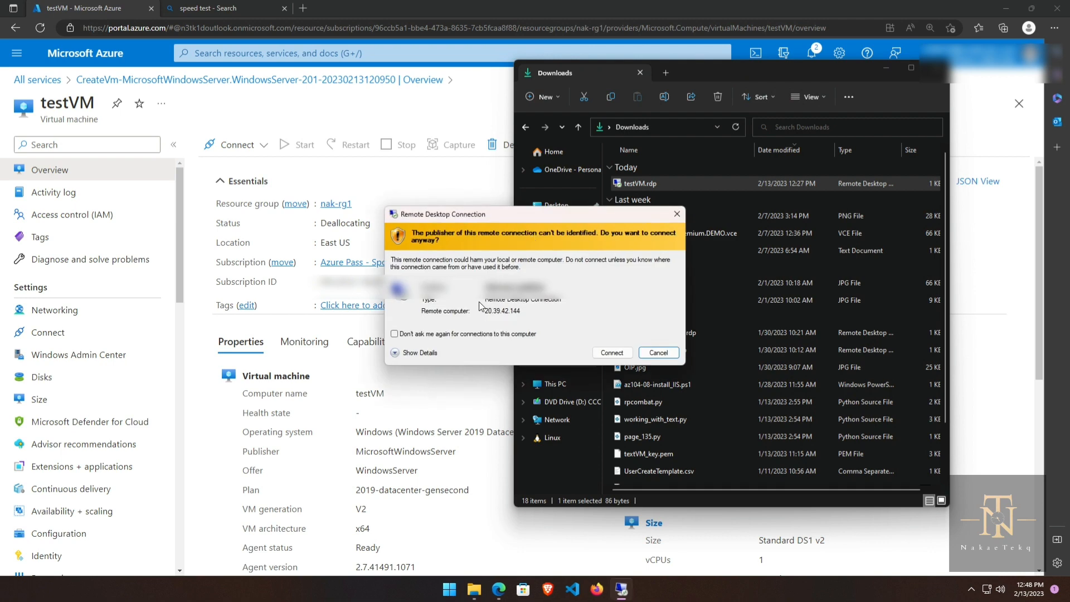
{"action": "key", "text": "Return"}
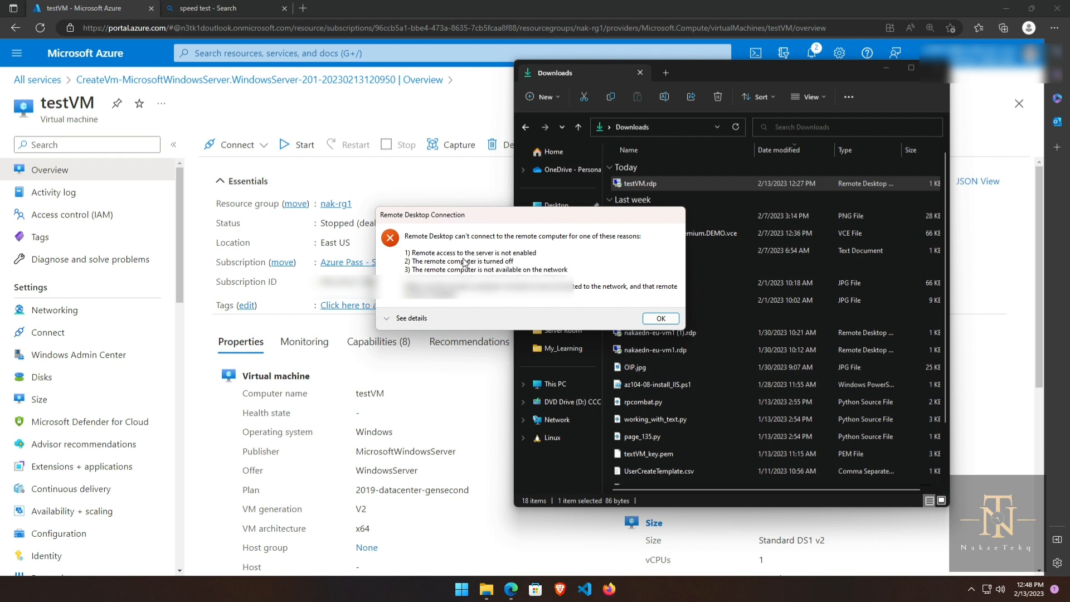
{"action": "left_click", "coordinate": [661, 318]}
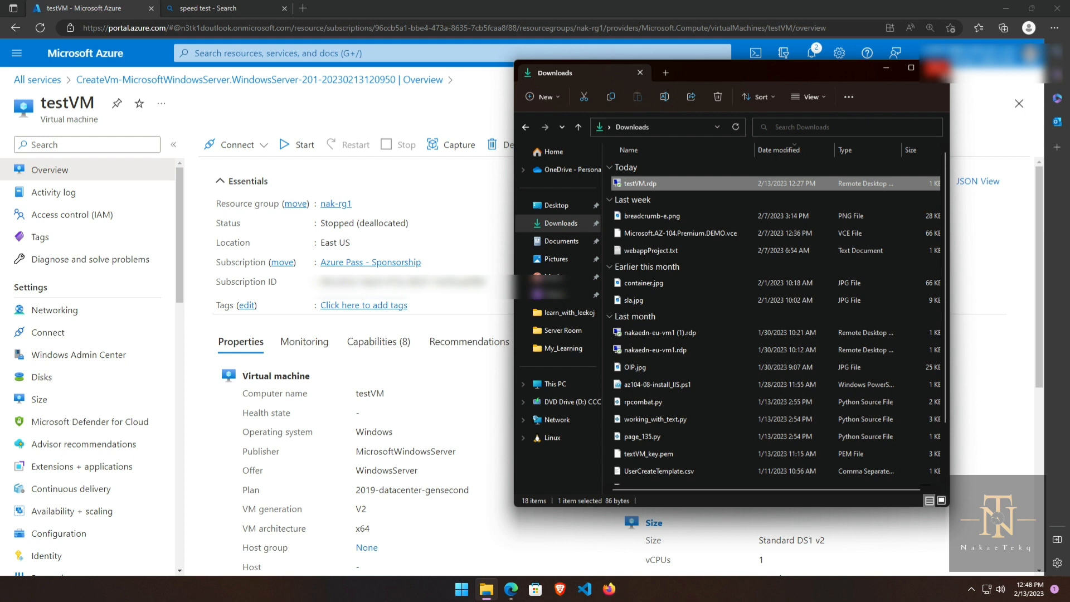
{"action": "left_click", "coordinate": [937, 69]}
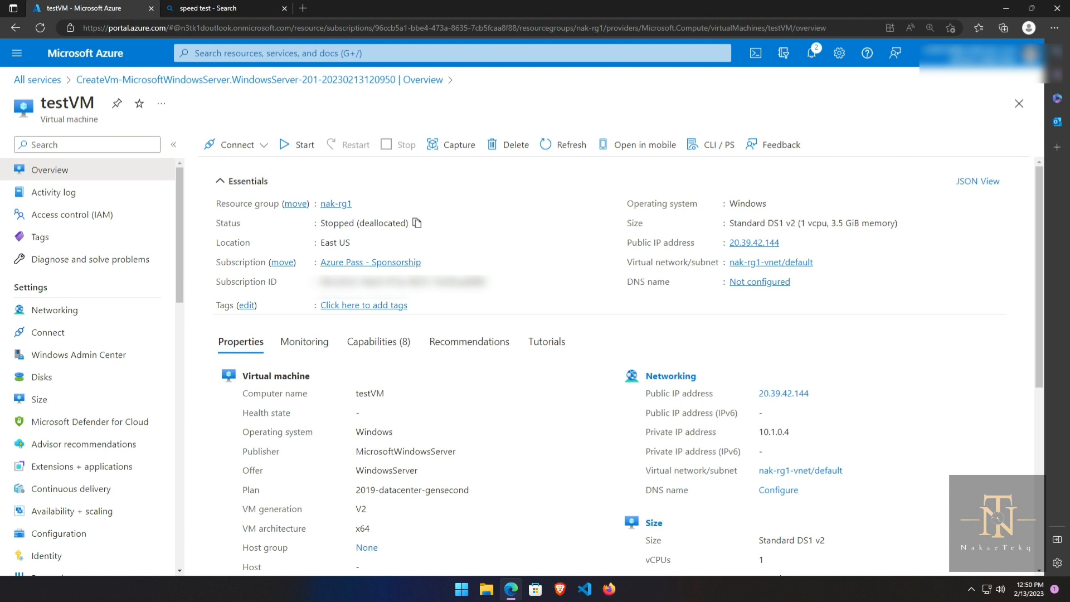
Step: Start testVM again and dismiss the Deployment succeeded notification
{"action": "left_click", "coordinate": [295, 149]}
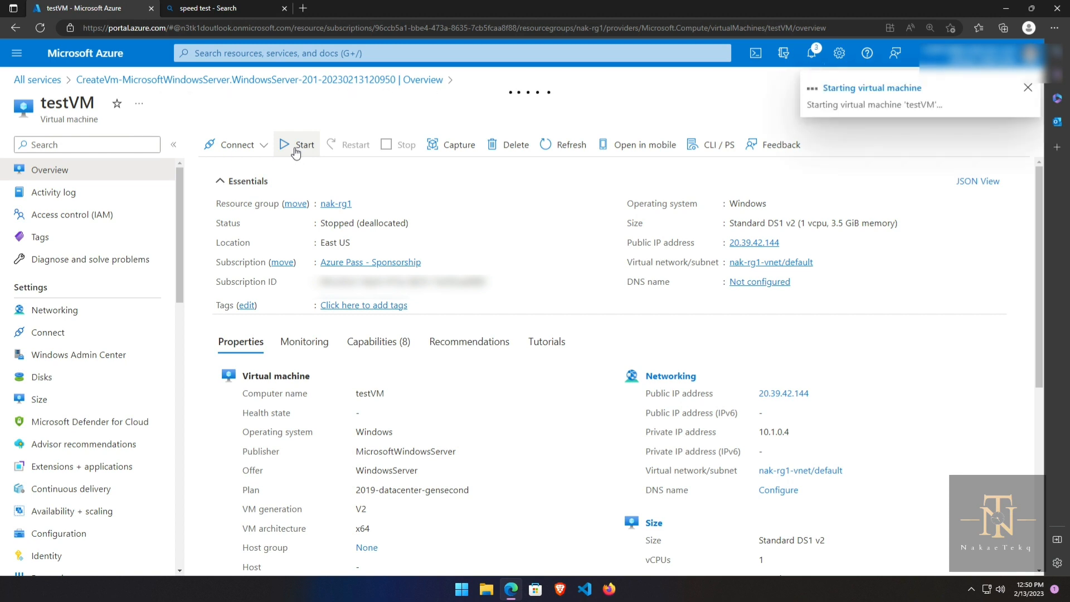
{"action": "left_click", "coordinate": [811, 53]}
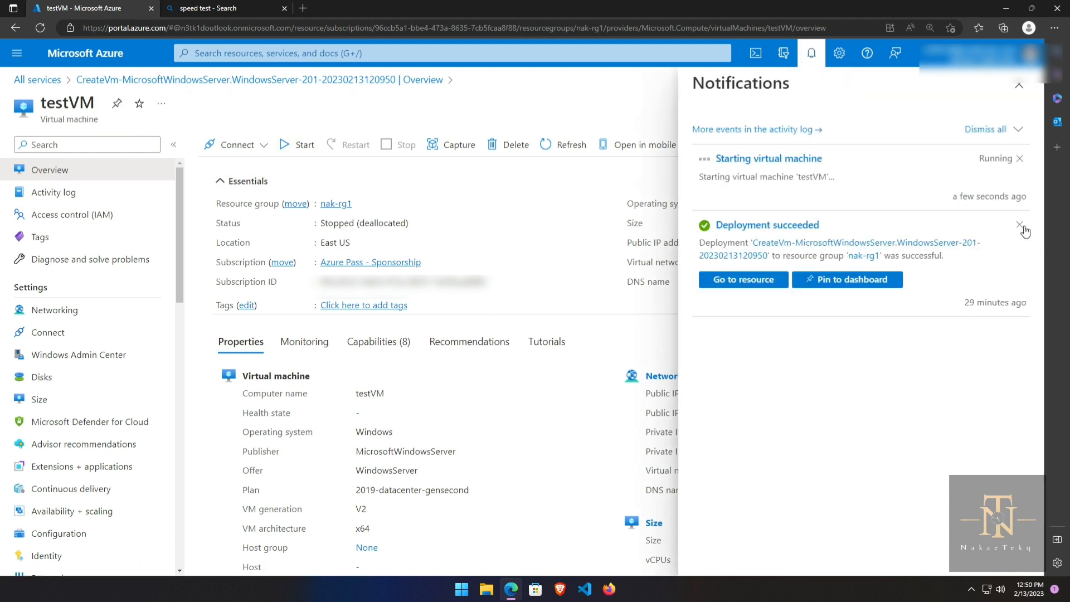
{"action": "left_click", "coordinate": [1020, 225]}
{"action": "left_click", "coordinate": [618, 119]}
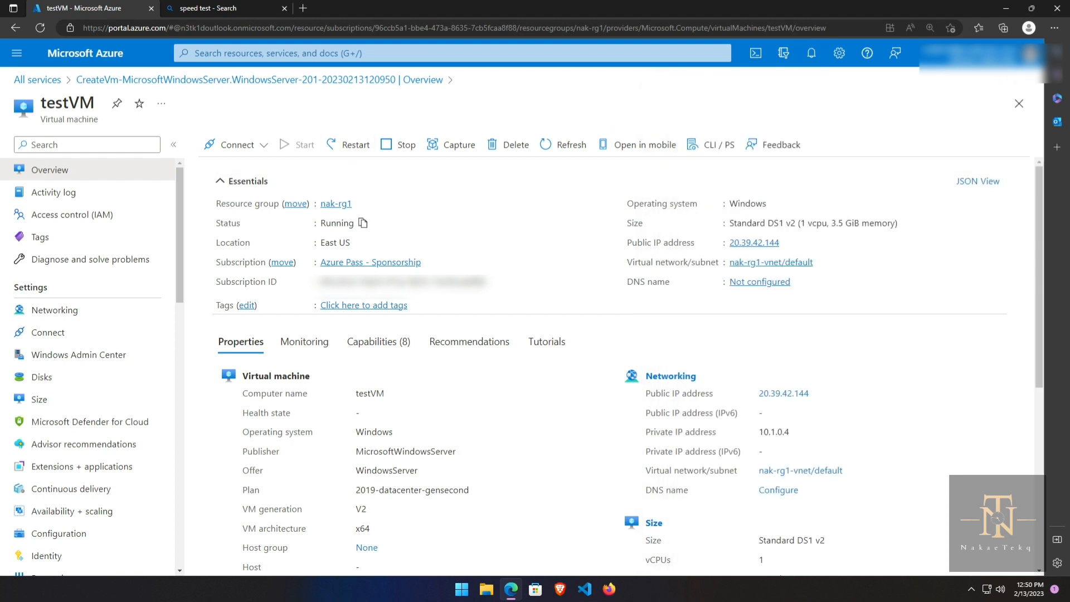
{"action": "left_click", "coordinate": [263, 147]}
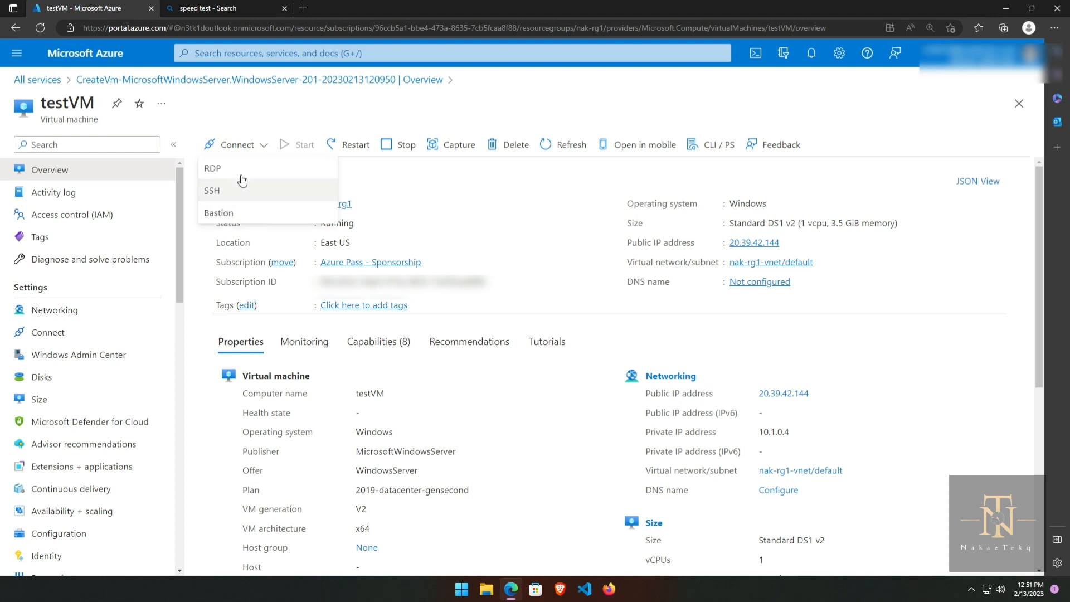
Step: Deploy the Bastion host nak-rg1-vnet-bastion for testVM via Connect > Bastion
{"action": "left_click", "coordinate": [226, 215]}
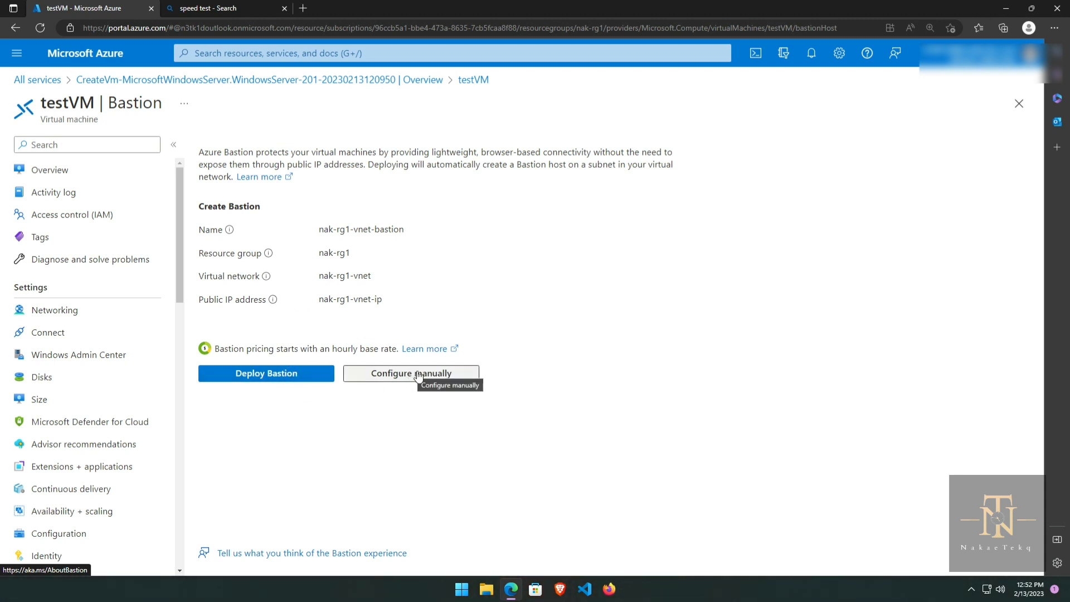
{"action": "left_click", "coordinate": [255, 377]}
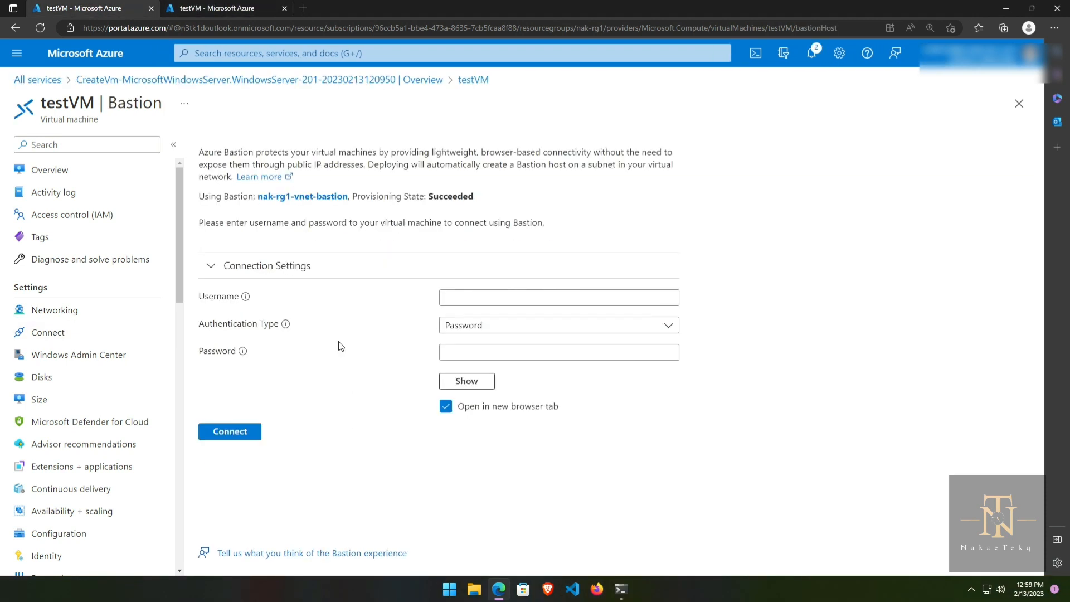
Step: Enter the VM username and password on the Bastion form, keeping 'open in new browser tab' on
{"action": "left_click", "coordinate": [445, 298]}
{"action": "type", "text": "nakae"}
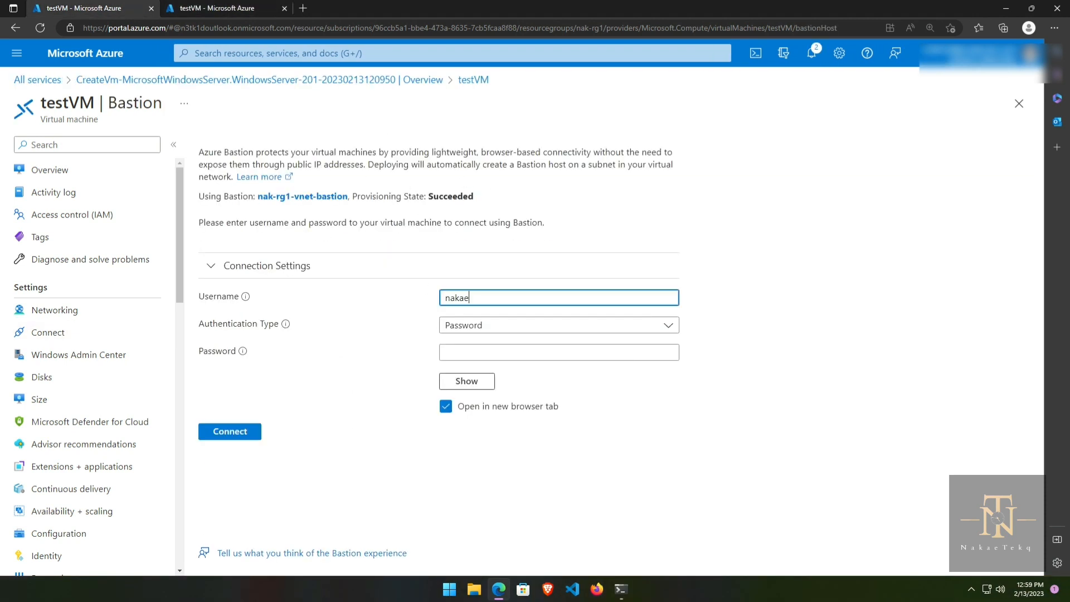
{"action": "key", "text": "Tab"}
{"action": "type", "text": "•••••"}
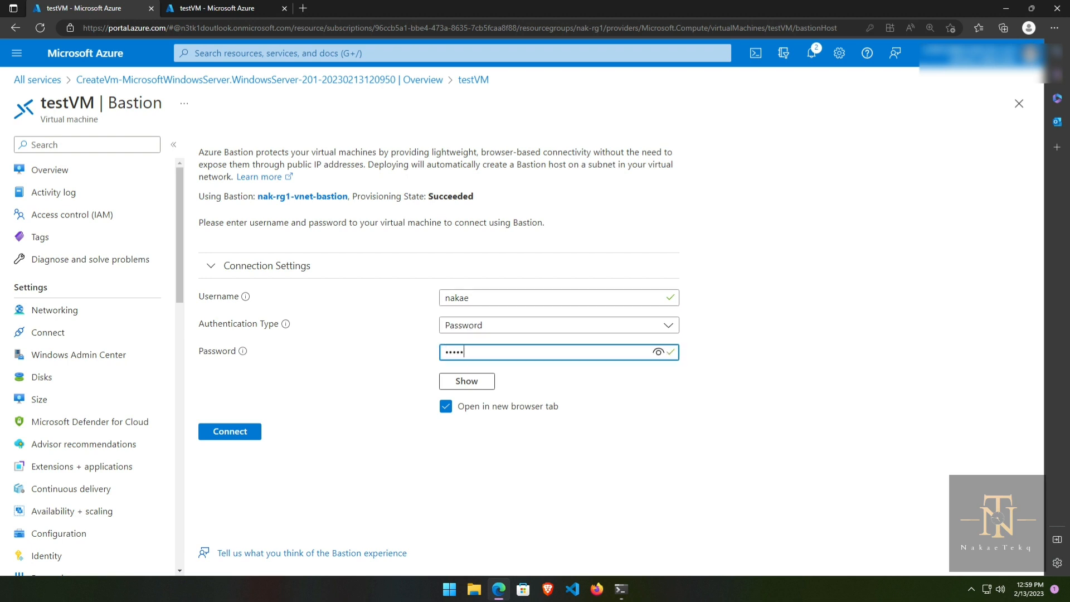
{"action": "type", "text": "•••••••"}
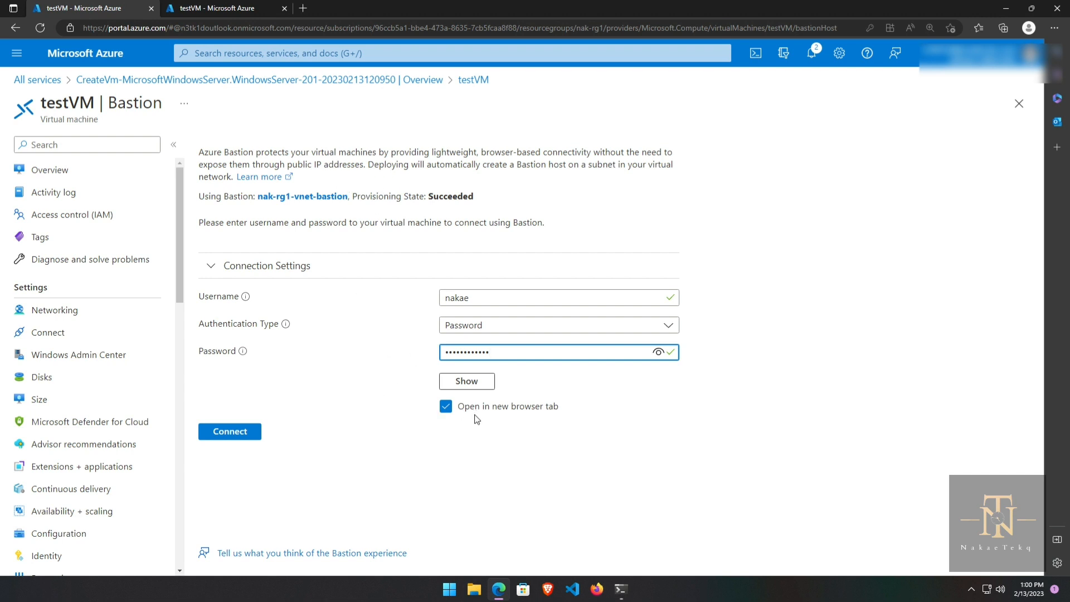
{"action": "left_click", "coordinate": [444, 408]}
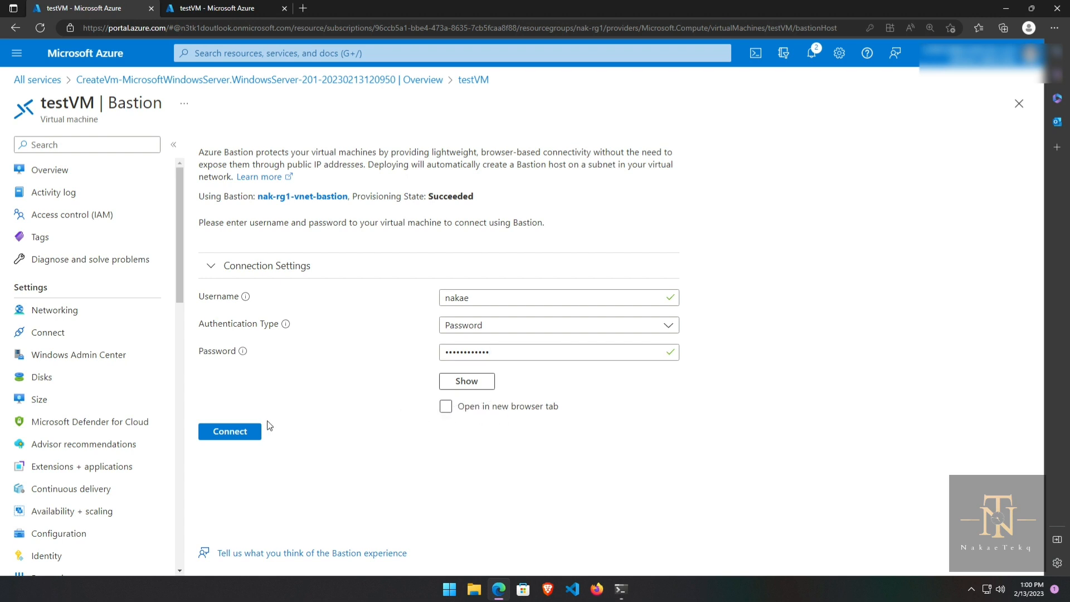
{"action": "left_click", "coordinate": [446, 410]}
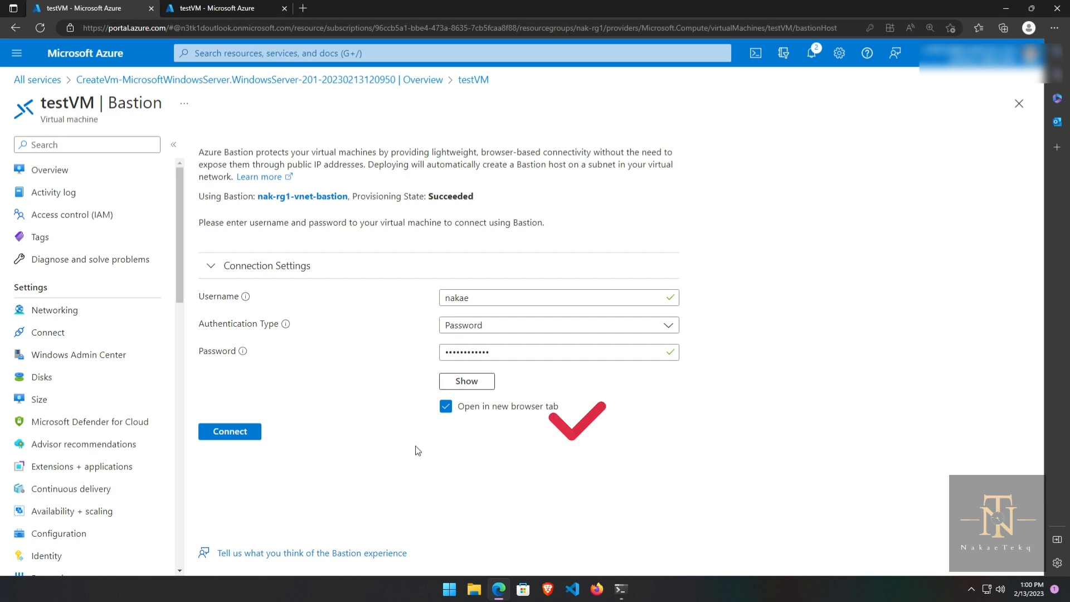
Step: Connect, dismiss the connection error, re-enter the VM password, and connect again
{"action": "left_click", "coordinate": [234, 437]}
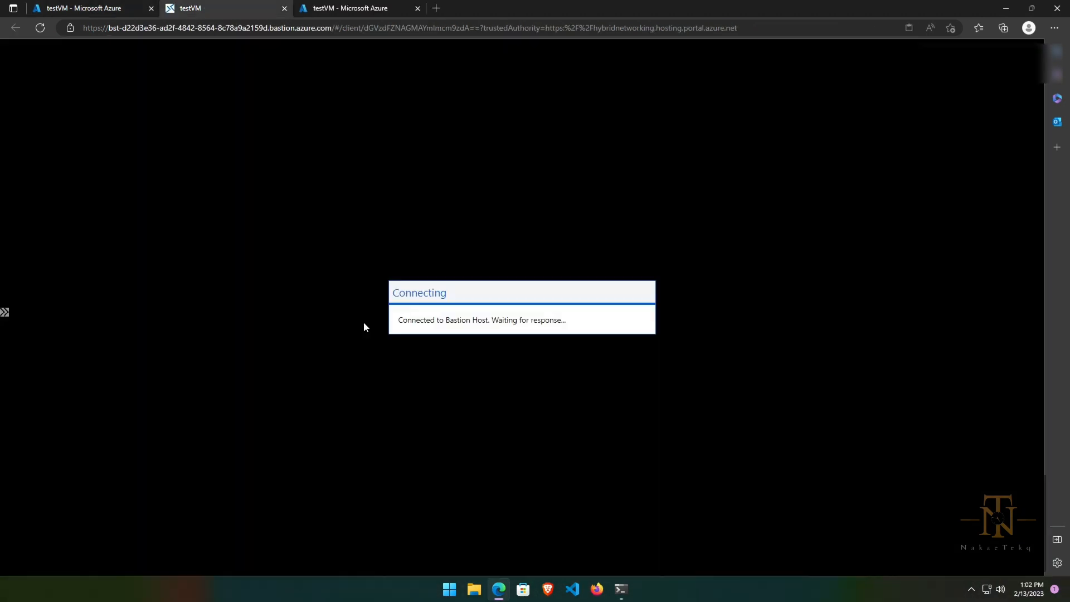
{"action": "left_click", "coordinate": [563, 349]}
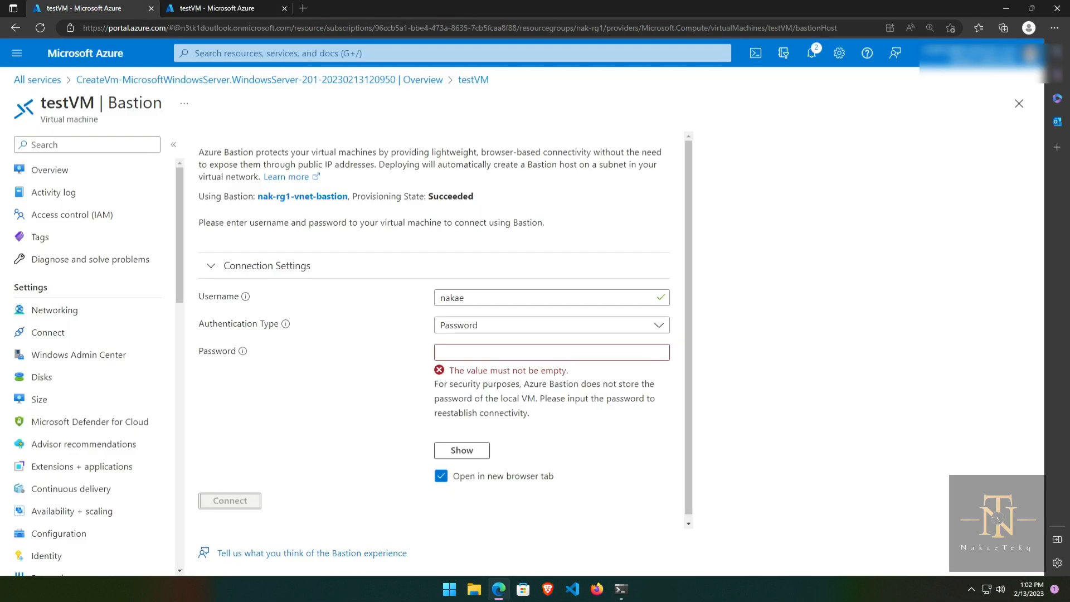
{"action": "left_click", "coordinate": [546, 351]}
{"action": "type", "text": "••••••••••••"}
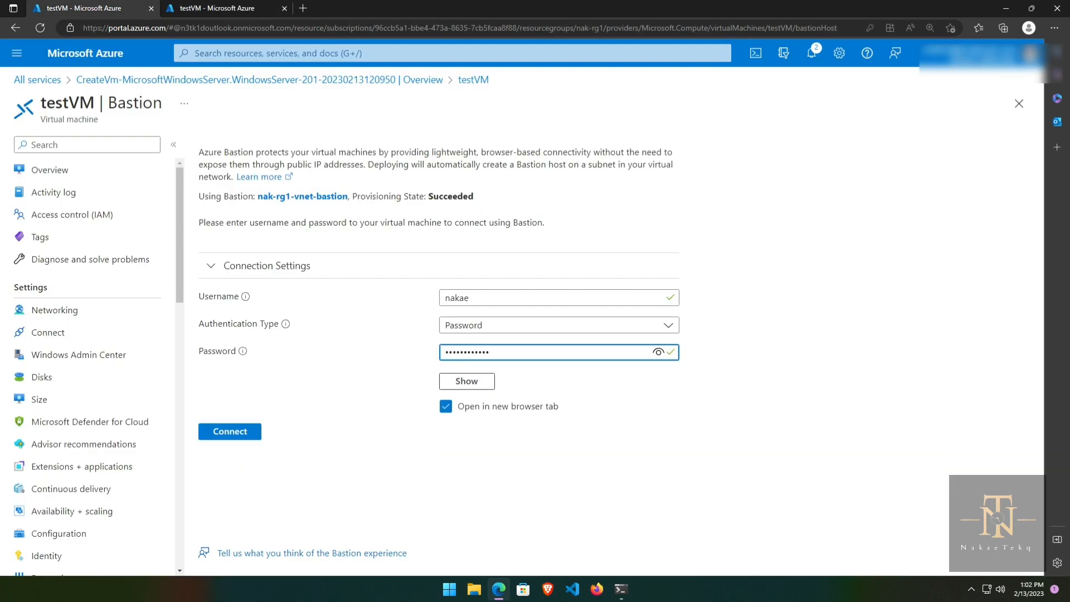
{"action": "left_click", "coordinate": [226, 434]}
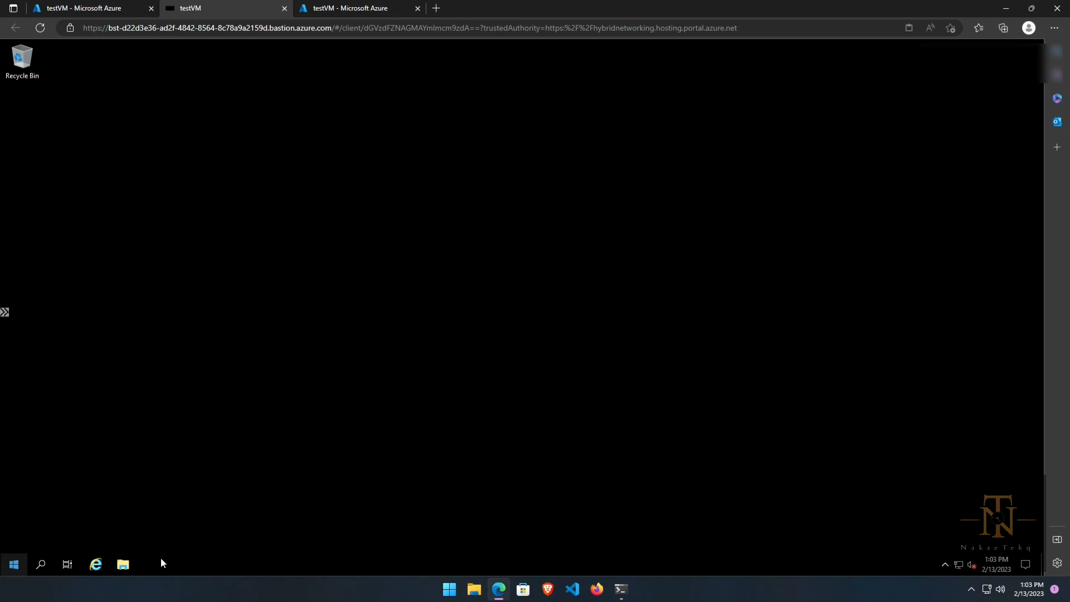
Step: Open File Explorer on the VM and check Downloads, This PC and Temporary Storage (D:)
{"action": "left_click", "coordinate": [125, 564]}
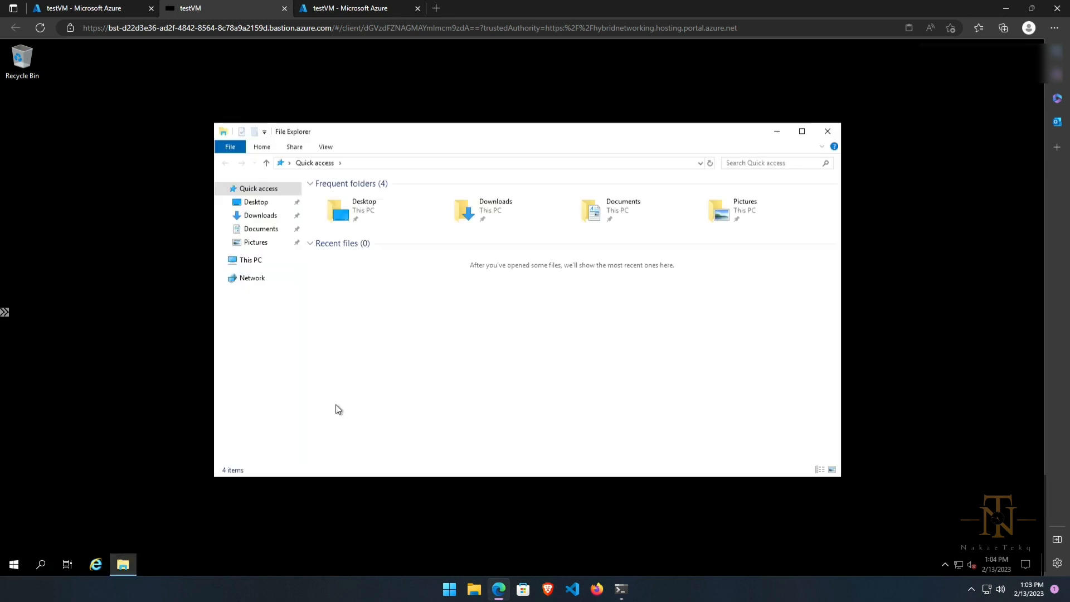
{"action": "left_click", "coordinate": [260, 215]}
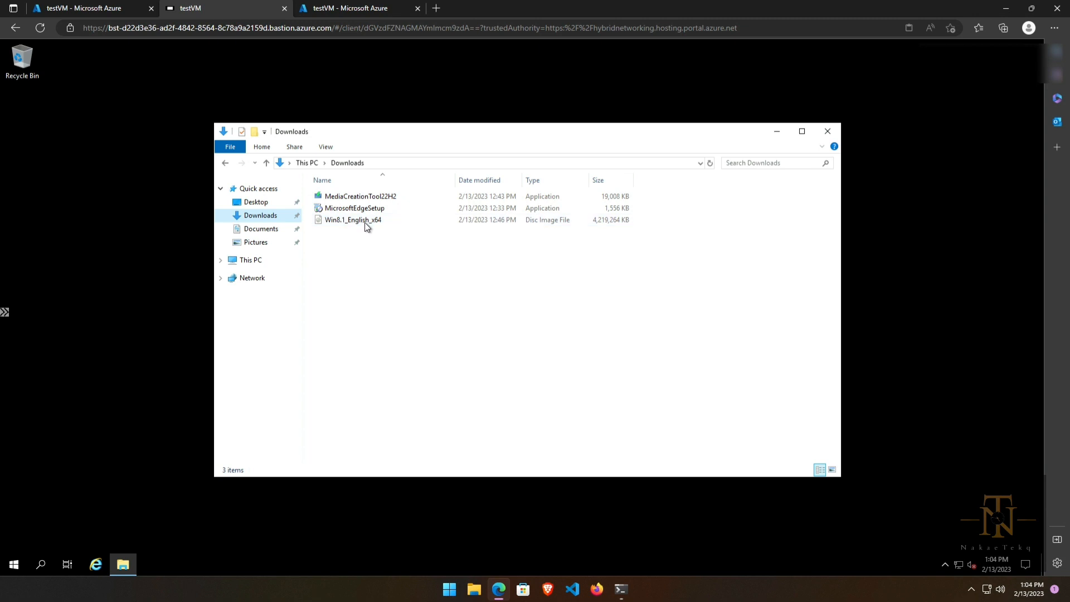
{"action": "left_click", "coordinate": [251, 260]}
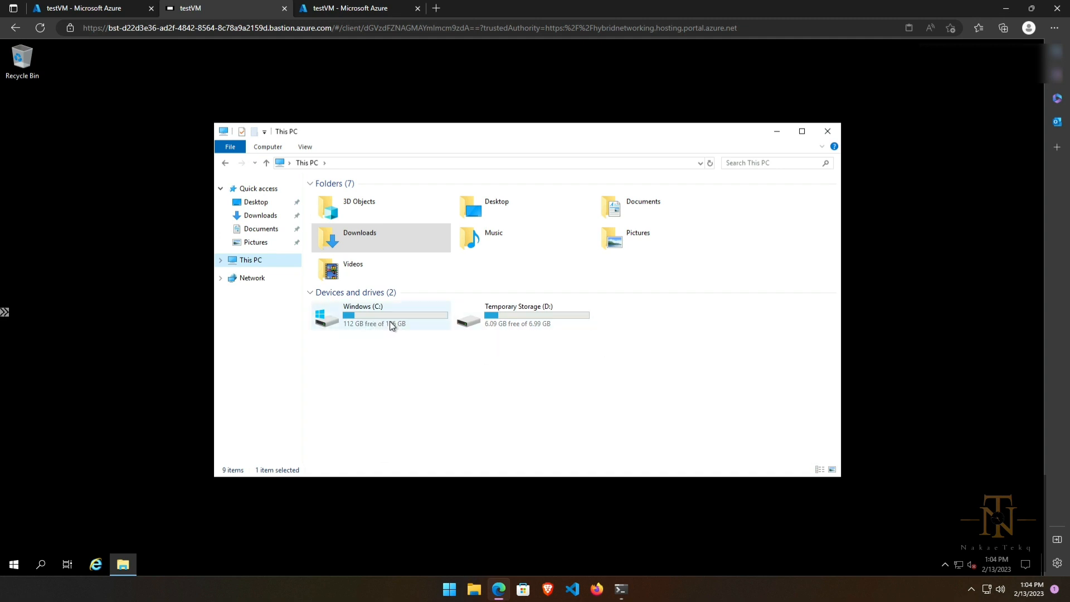
{"action": "double_click", "coordinate": [544, 323]}
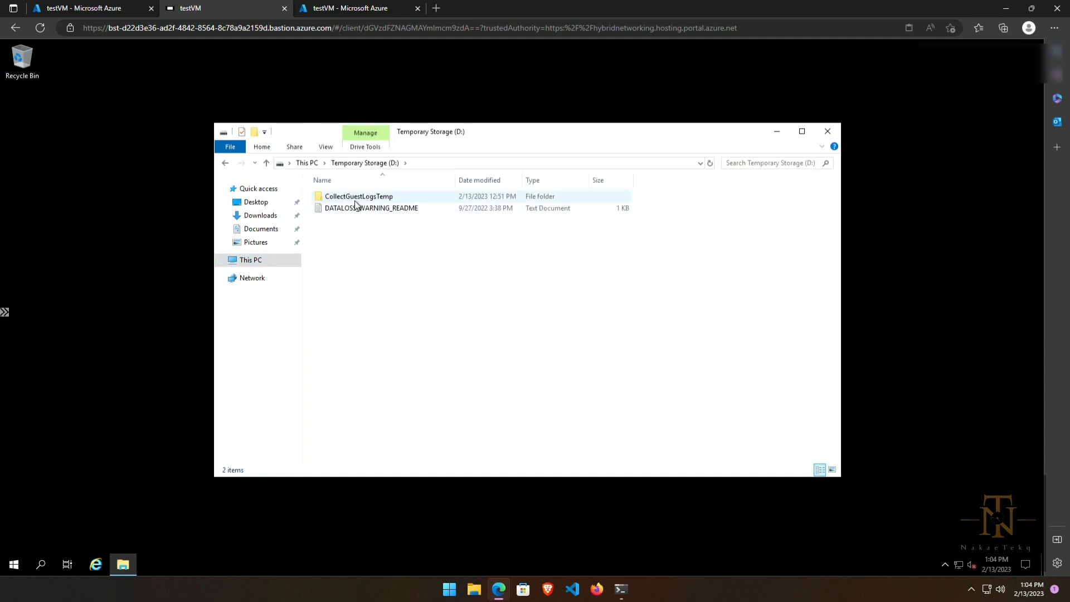
{"action": "left_click", "coordinate": [225, 164]}
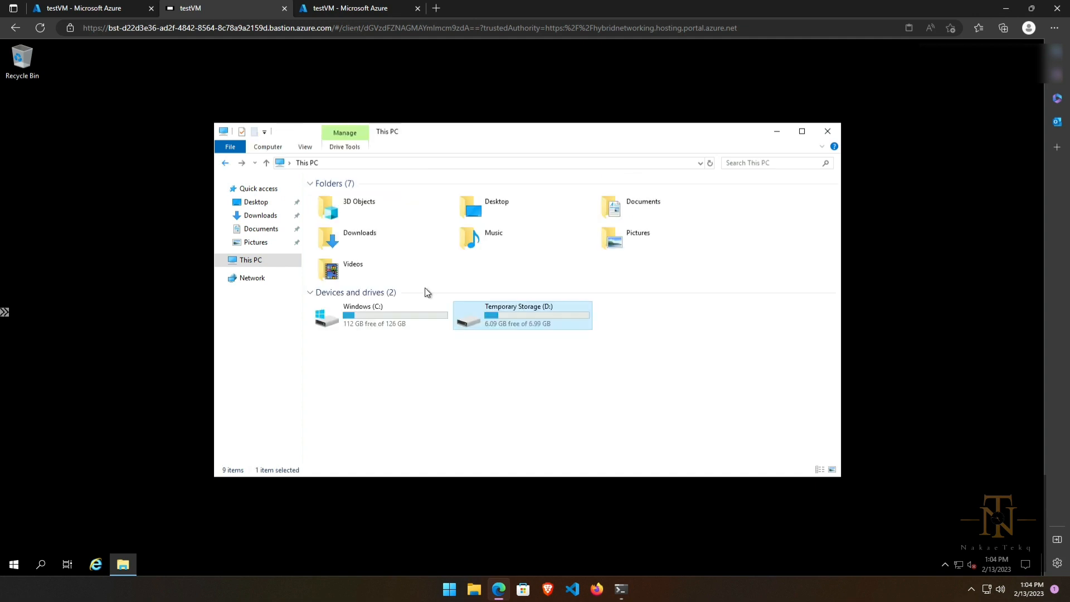
{"action": "left_click", "coordinate": [627, 326]}
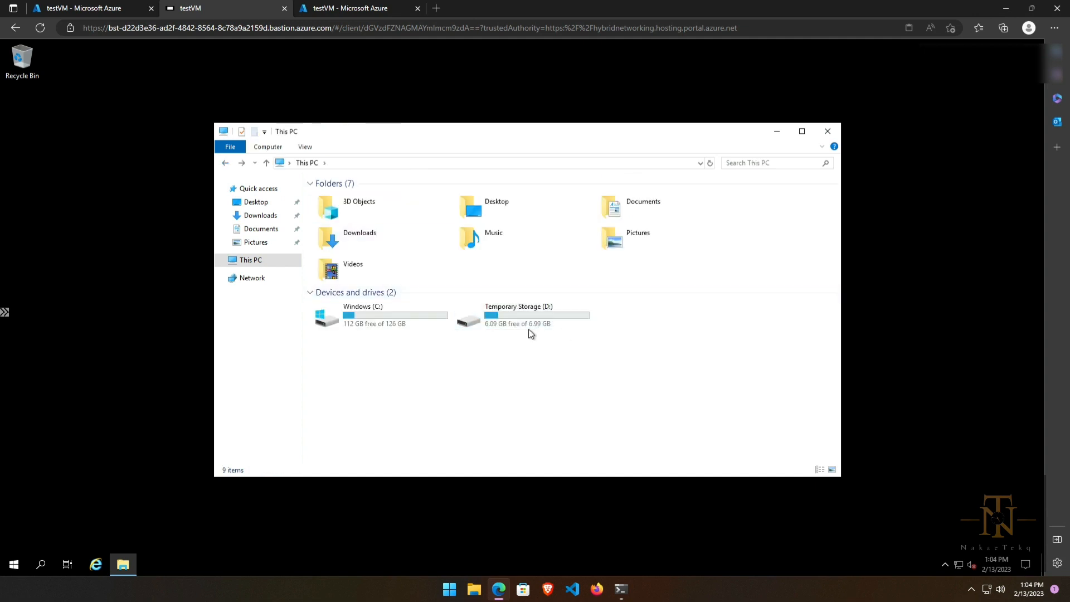
Step: Open Server Manager's Disks list and start a New Volume on the 1.00 TB disk 2
{"action": "right_click", "coordinate": [245, 262]}
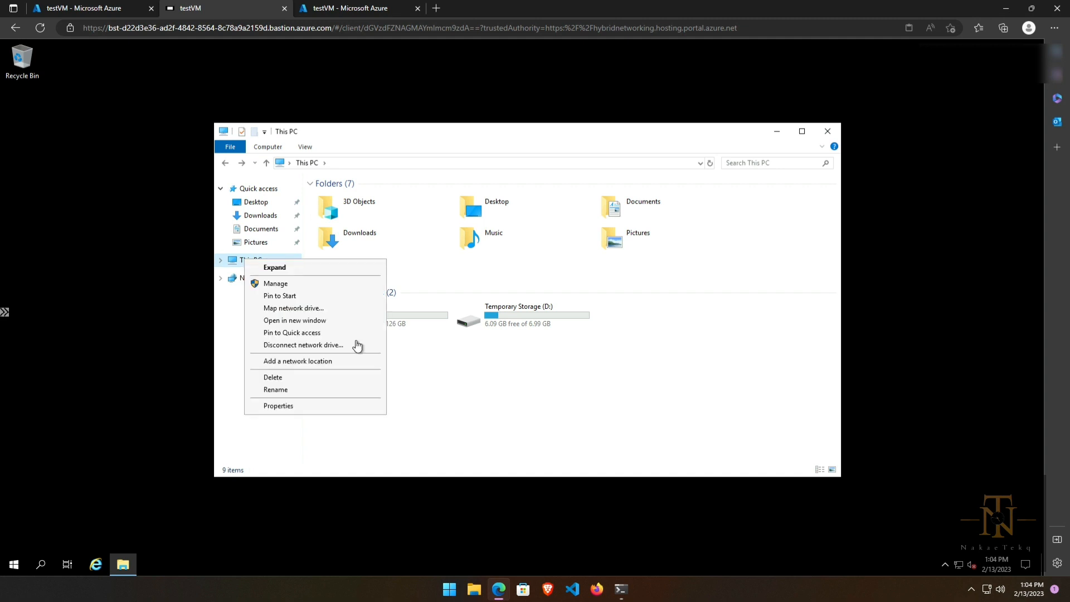
{"action": "left_click", "coordinate": [283, 282]}
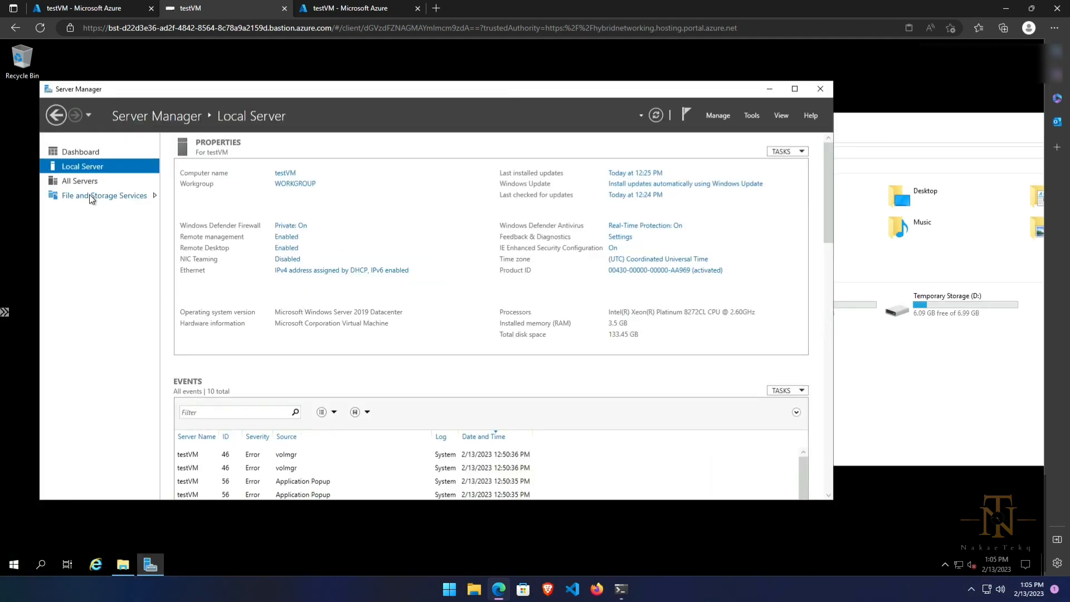
{"action": "left_click", "coordinate": [90, 195]}
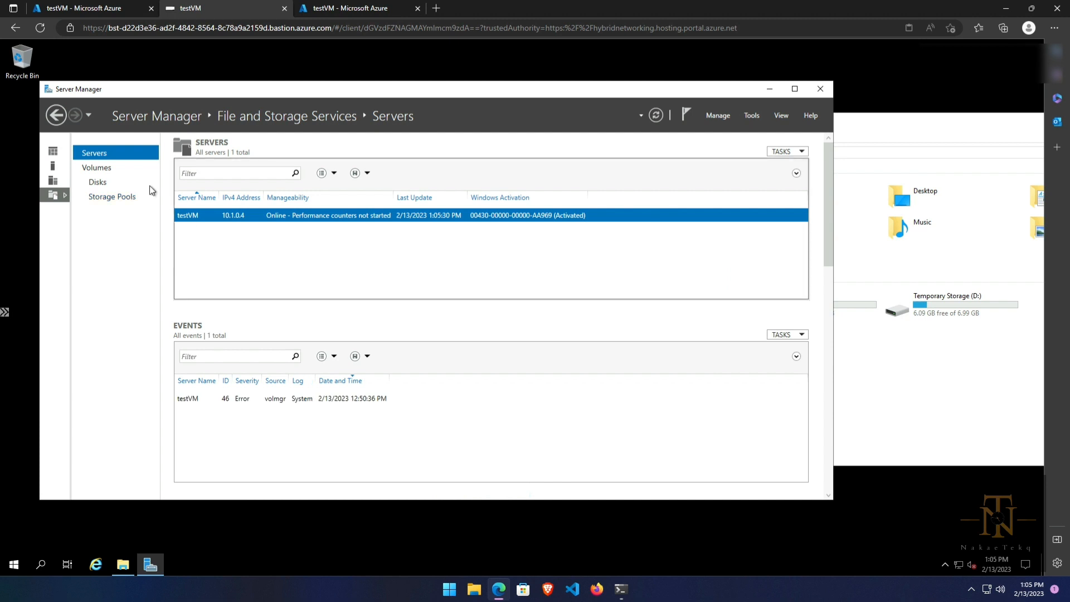
{"action": "left_click", "coordinate": [96, 184]}
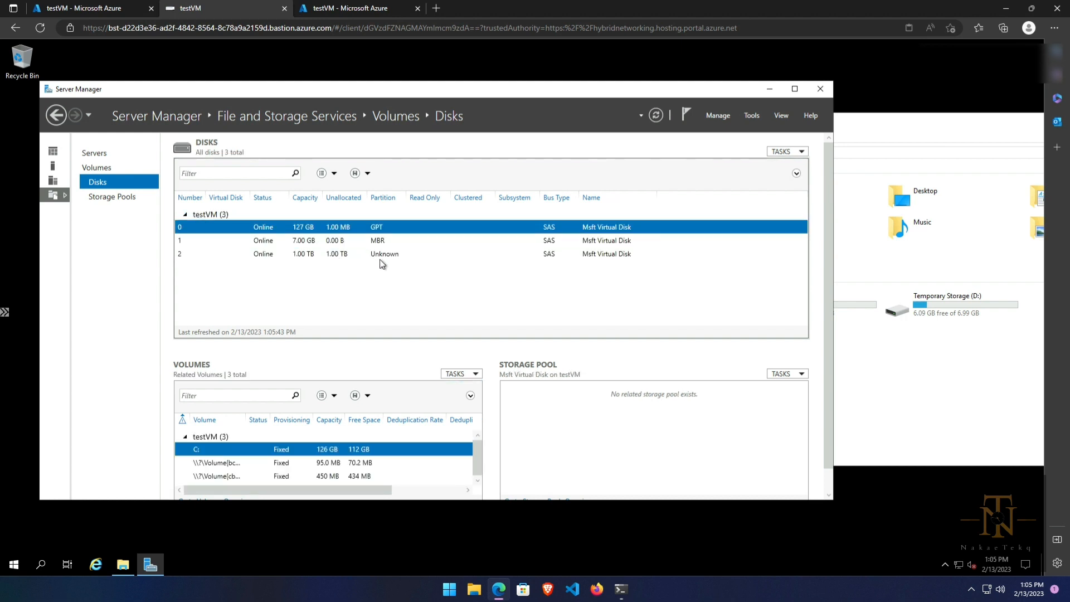
{"action": "left_click", "coordinate": [342, 256]}
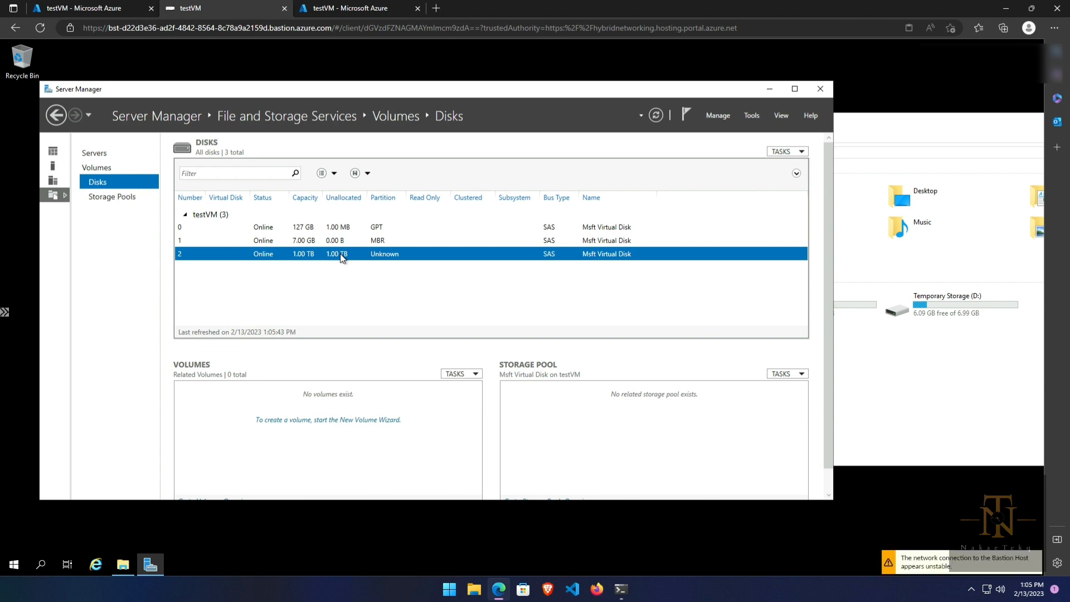
{"action": "right_click", "coordinate": [341, 255]}
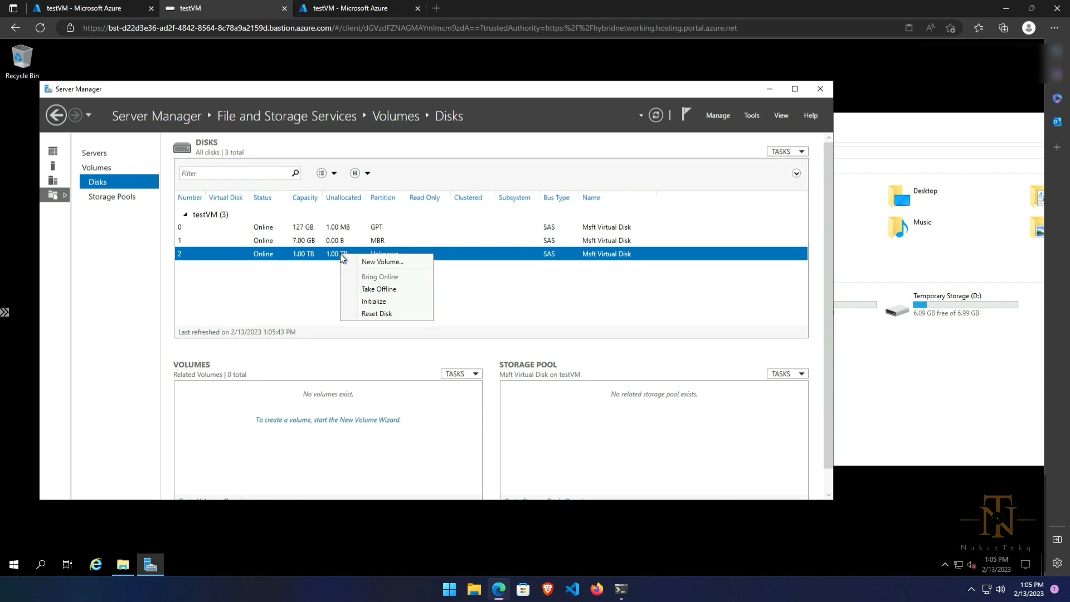
{"action": "left_click", "coordinate": [373, 262]}
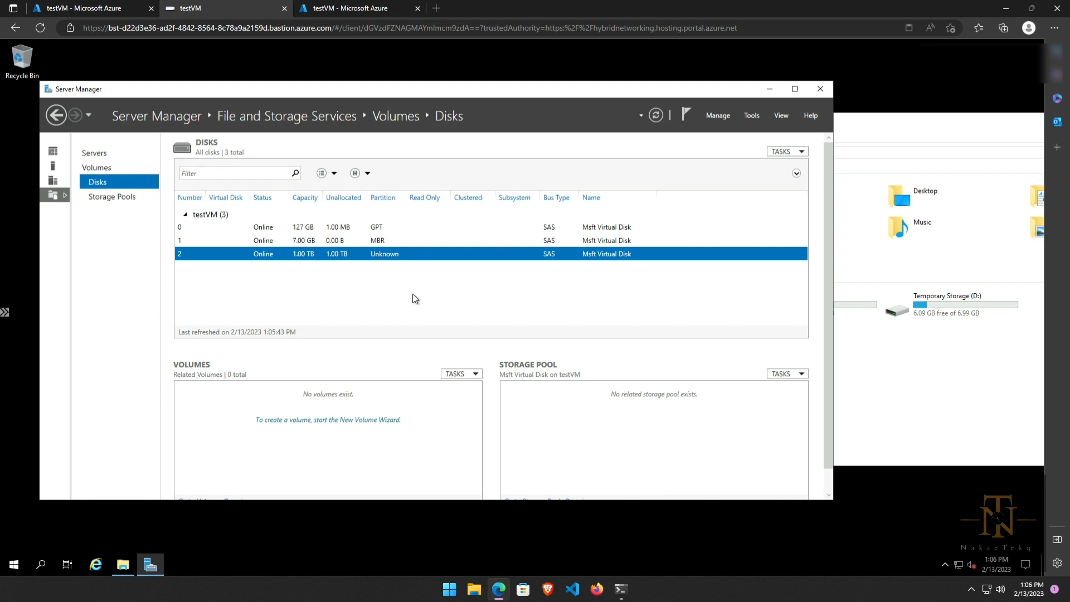
Step: Complete the New Volume wizard with default settings, creating Local Disk (E:)
{"action": "left_click", "coordinate": [406, 456]}
{"action": "left_click", "coordinate": [406, 455]}
{"action": "left_click", "coordinate": [405, 456]}
{"action": "left_click", "coordinate": [406, 456]}
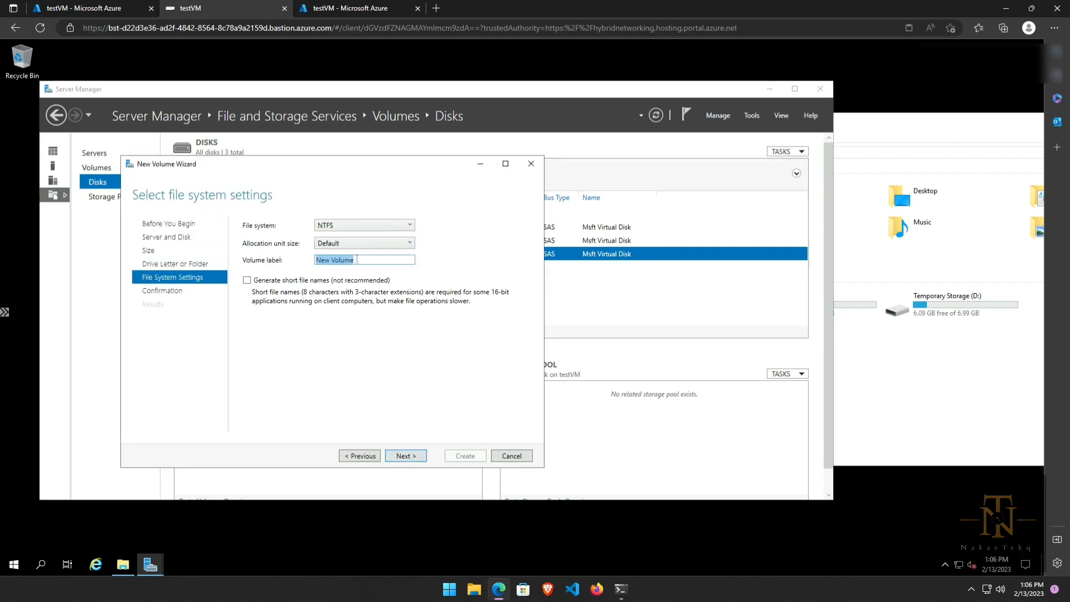
{"action": "left_click", "coordinate": [406, 456]}
{"action": "left_click", "coordinate": [465, 456]}
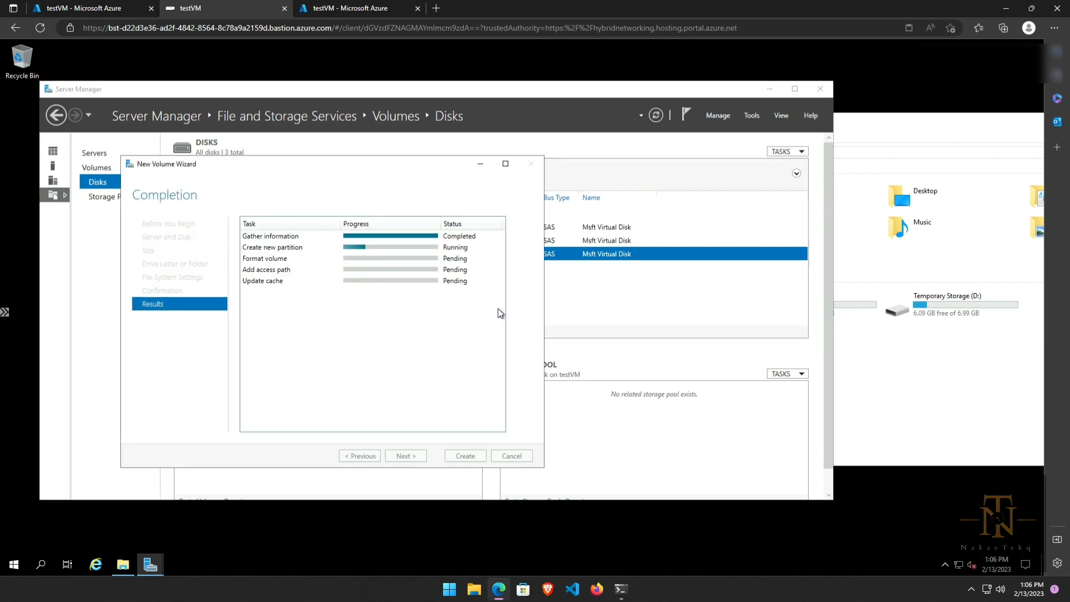
{"action": "left_click", "coordinate": [908, 345]}
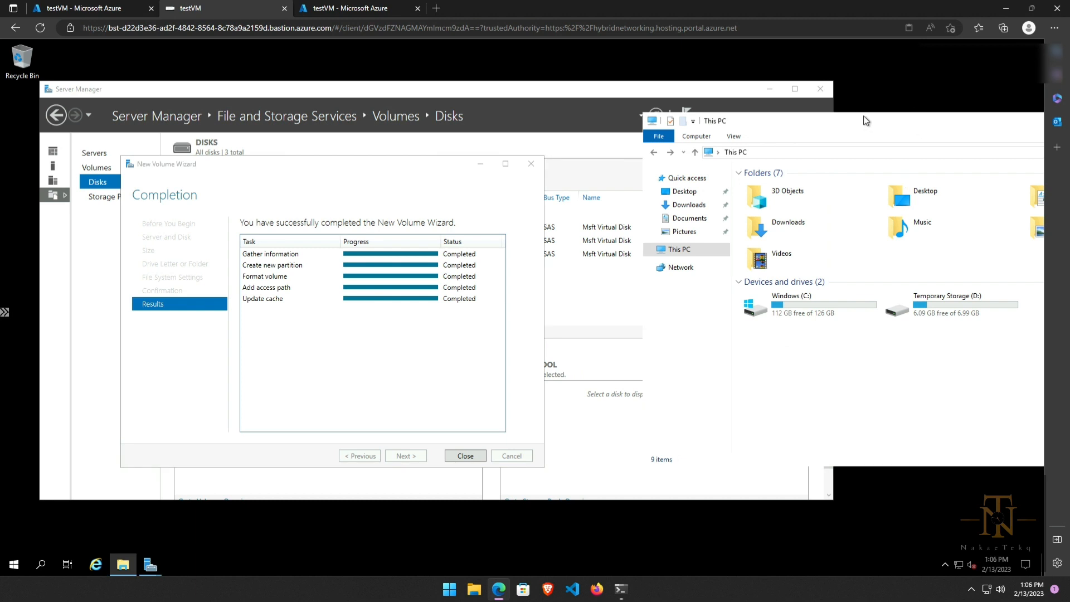
{"action": "left_click_drag", "start_coordinate": [865, 120], "coordinate": [798, 117]}
{"action": "left_click", "coordinate": [465, 455]}
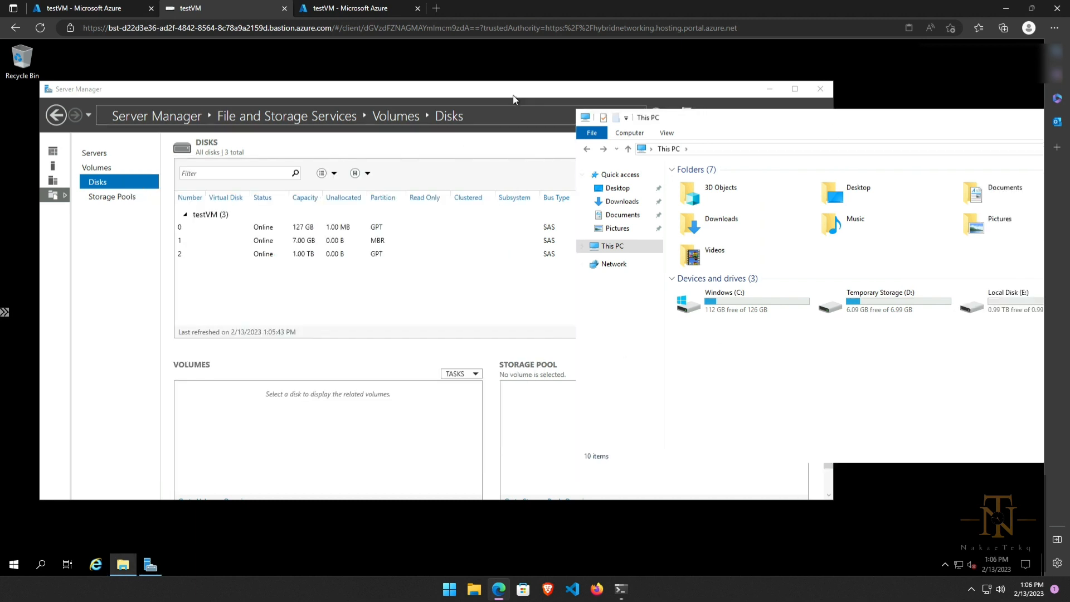
{"action": "left_click", "coordinate": [559, 85]}
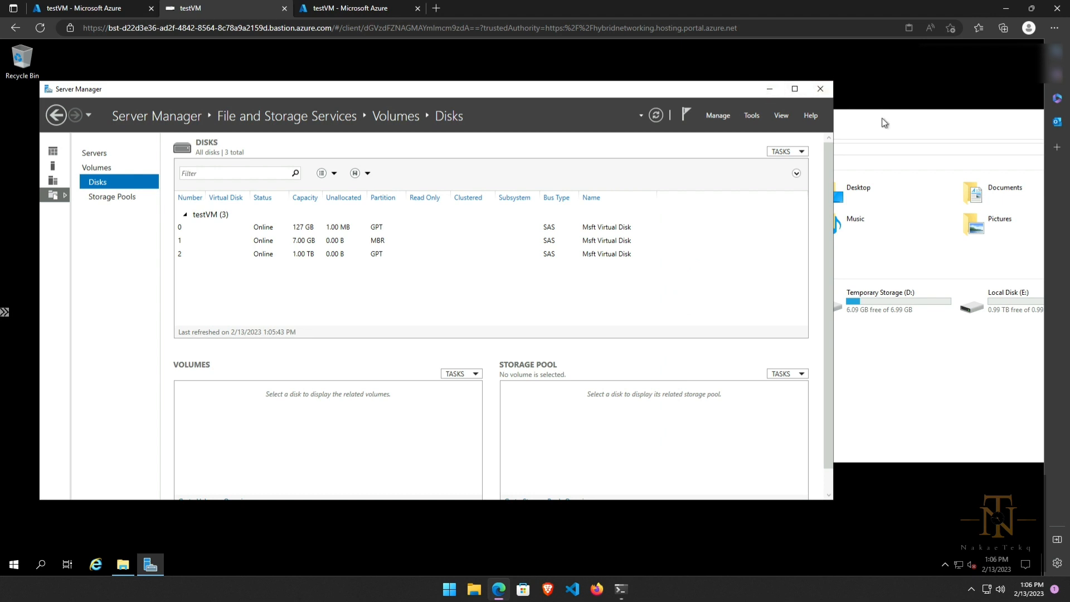
Step: Close Server Manager, confirm the new Local Disk (E:) is empty, then close This PC
{"action": "left_click", "coordinate": [820, 90]}
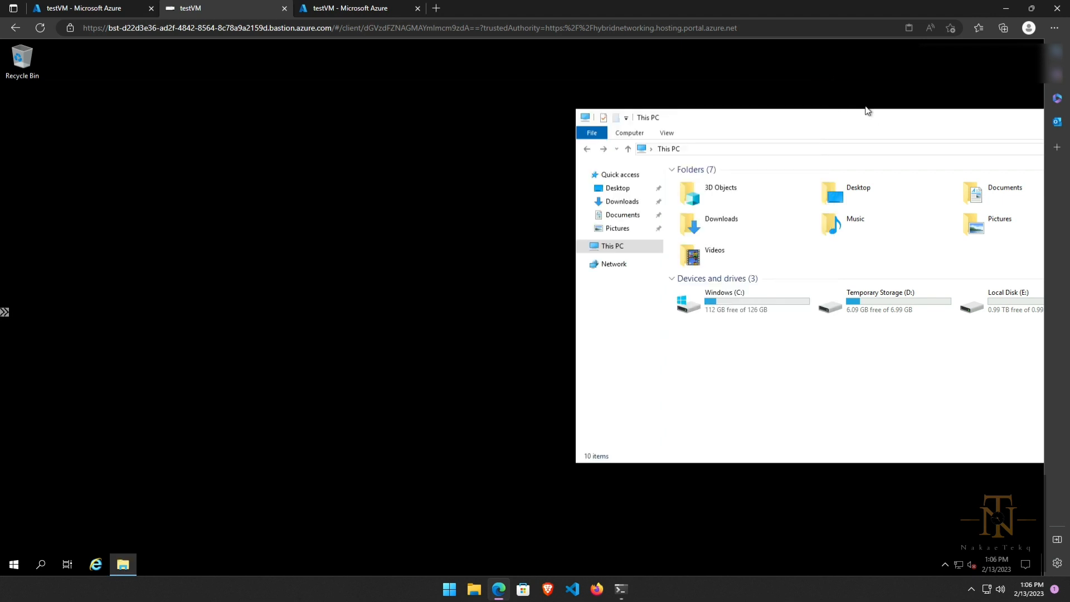
{"action": "left_click_drag", "start_coordinate": [636, 115], "coordinate": [604, 110]}
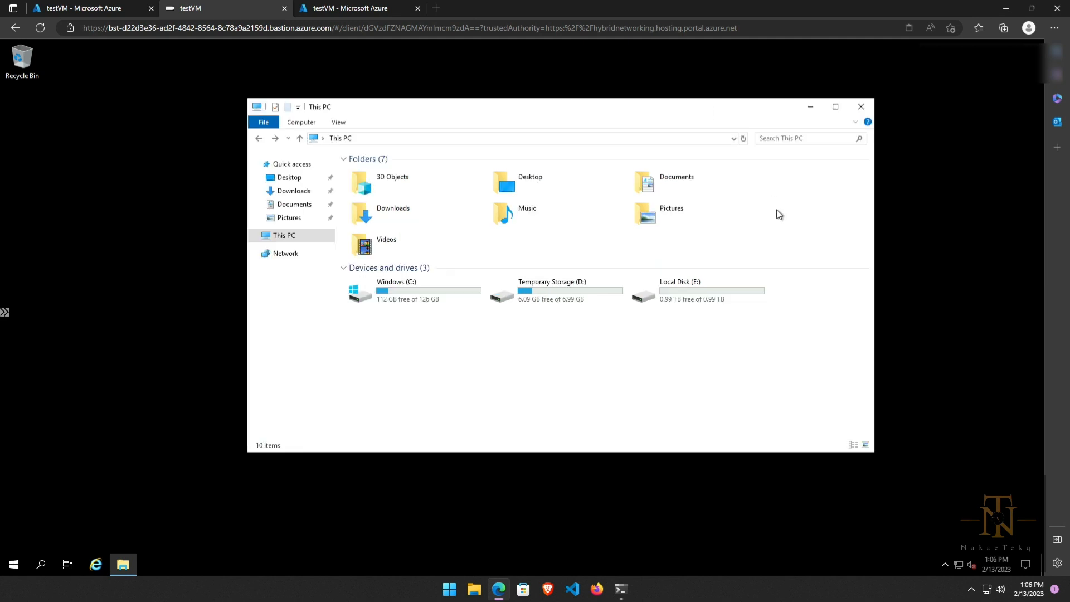
{"action": "double_click", "coordinate": [685, 300]}
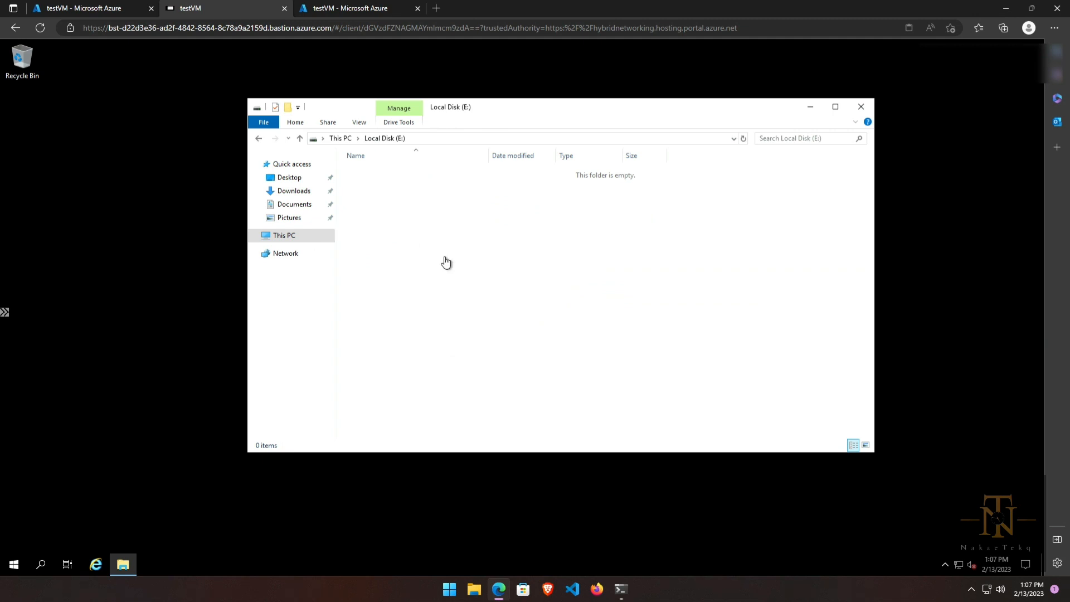
{"action": "left_click", "coordinate": [279, 237]}
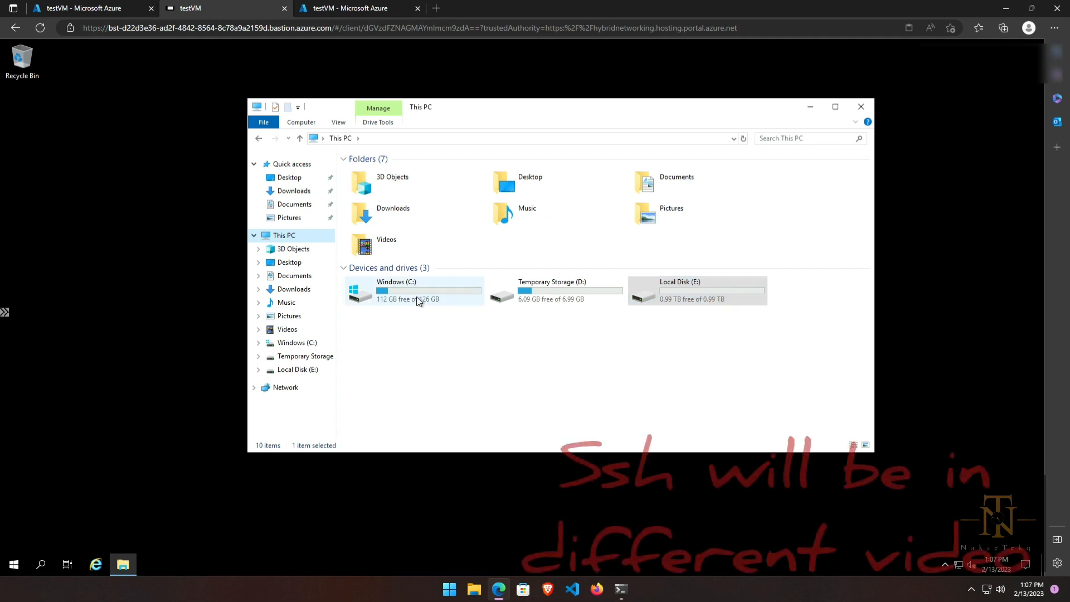
{"action": "left_click", "coordinate": [386, 324]}
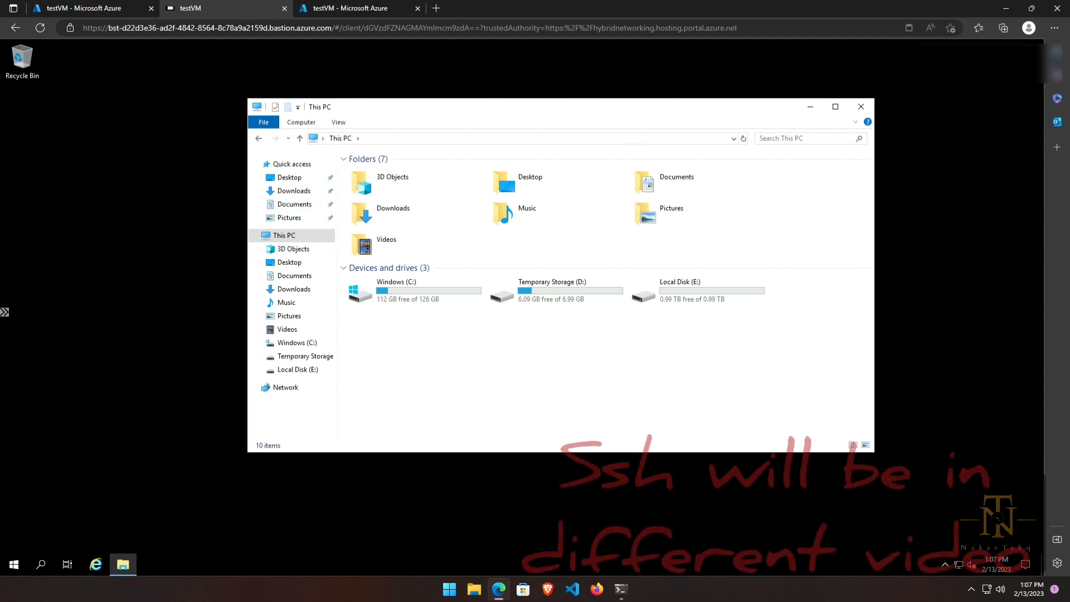
{"action": "left_click", "coordinate": [858, 107]}
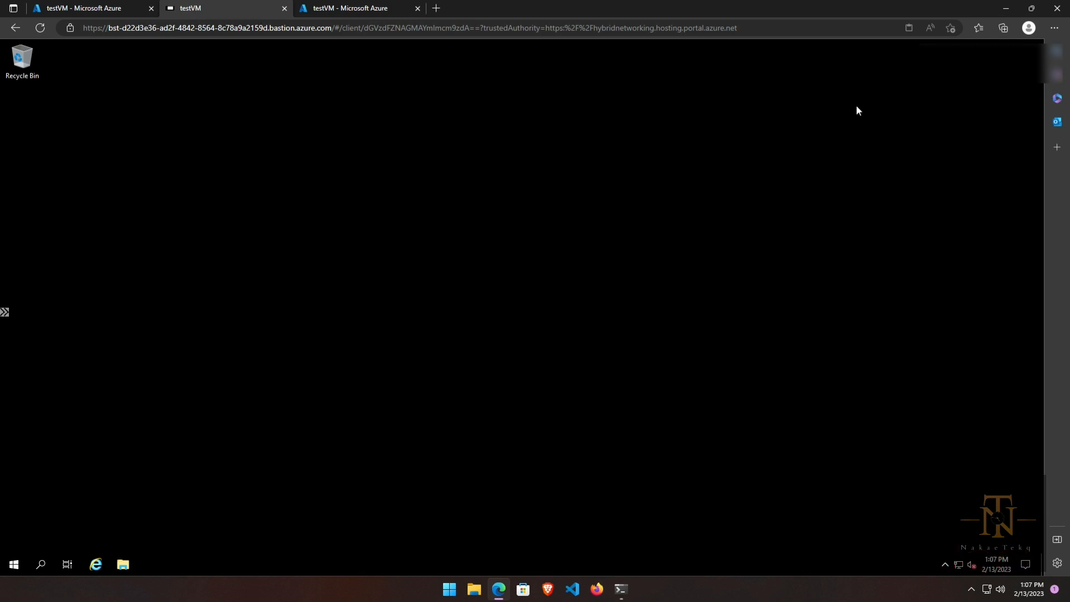
Step: Return to the first Azure portal tab and show testVM's Overview beside the Virtual machines list
{"action": "left_click", "coordinate": [103, 7]}
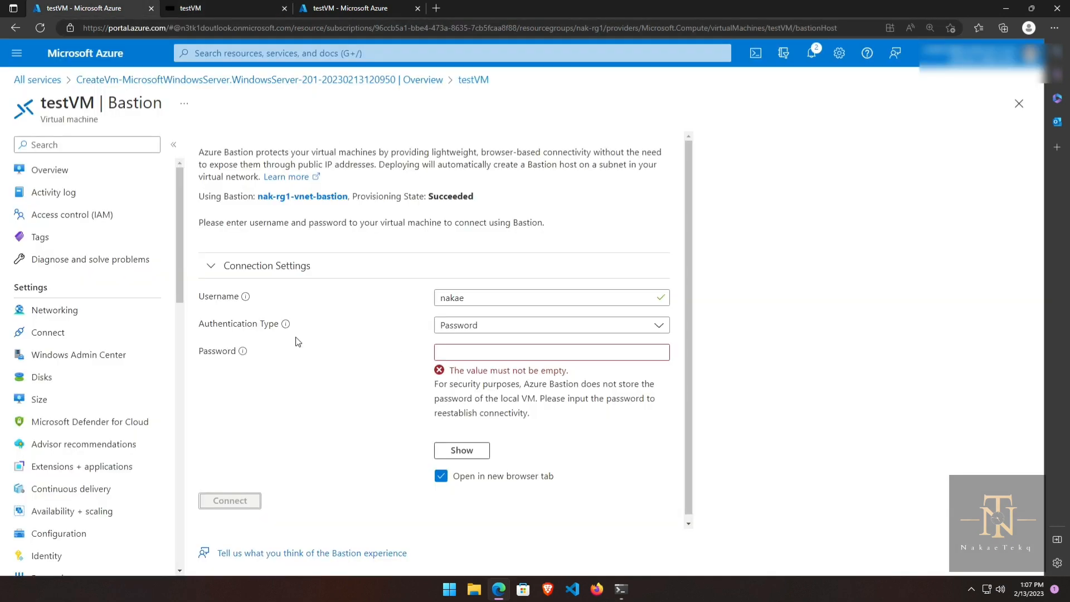
{"action": "left_click", "coordinate": [41, 169]}
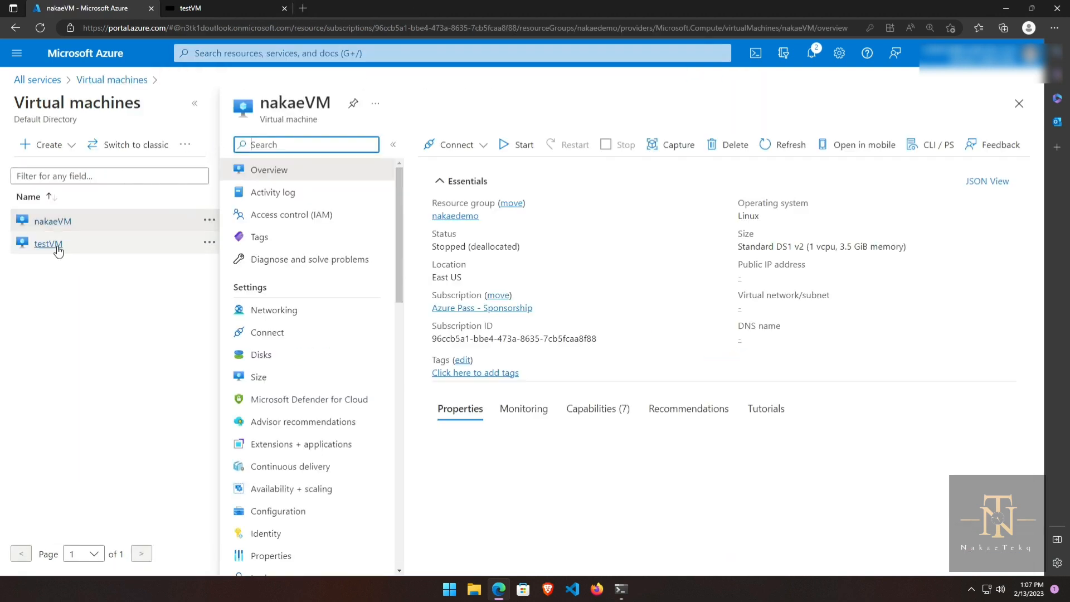
{"action": "left_click", "coordinate": [50, 243]}
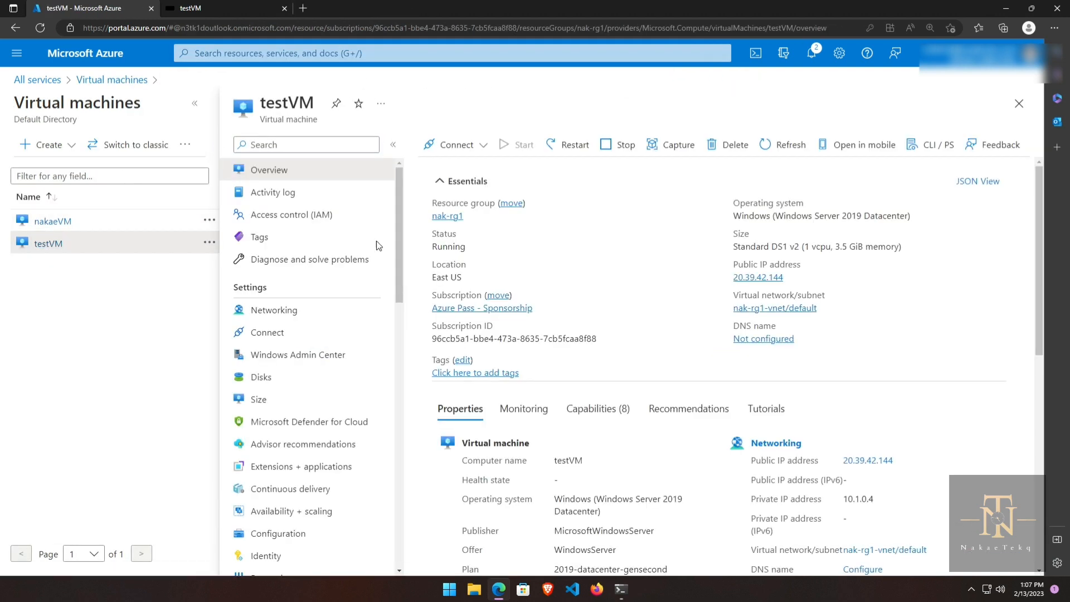